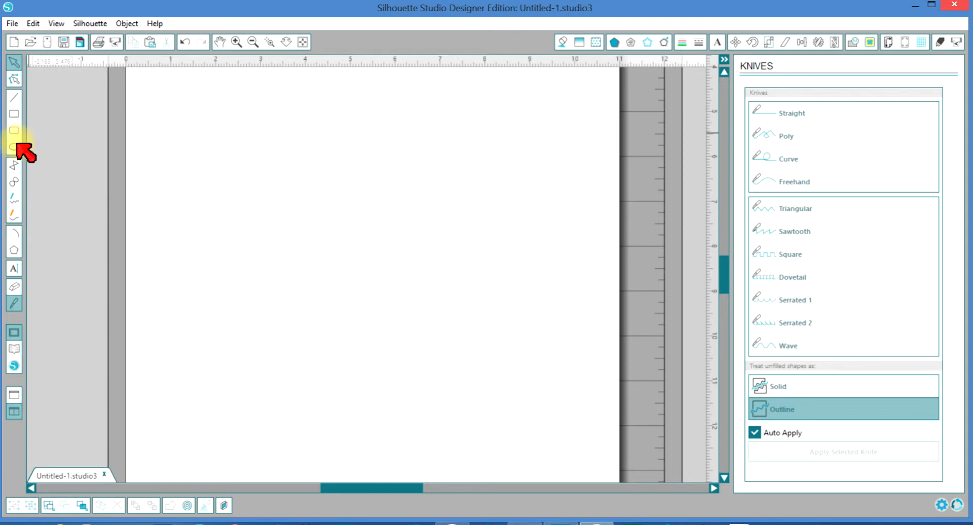
# Draw an ellipse about 2.5 in wide and 2.3 in high near the page's upper left and select it
pyautogui.click(14, 147)
pyautogui.moveTo(208, 146); pyautogui.dragTo(320, 250)
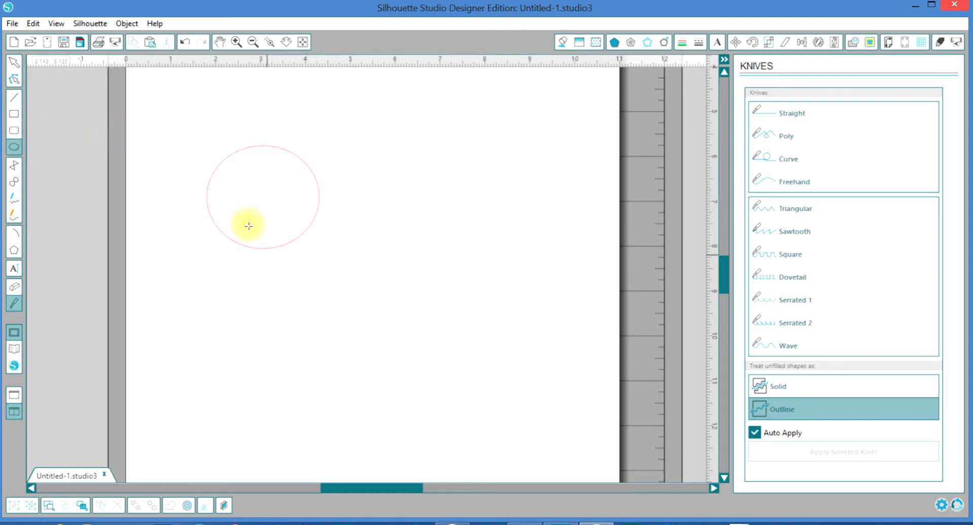
pyautogui.click(13, 65)
pyautogui.click(254, 148)
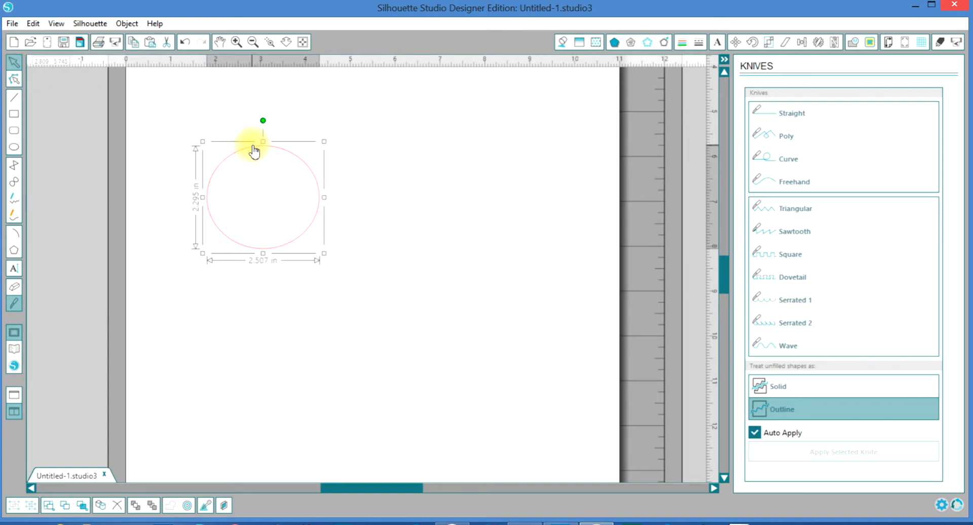
# Scale the selected ellipse to 2 in wide and 2 in high to make it a perfect circle
pyautogui.click(769, 43)
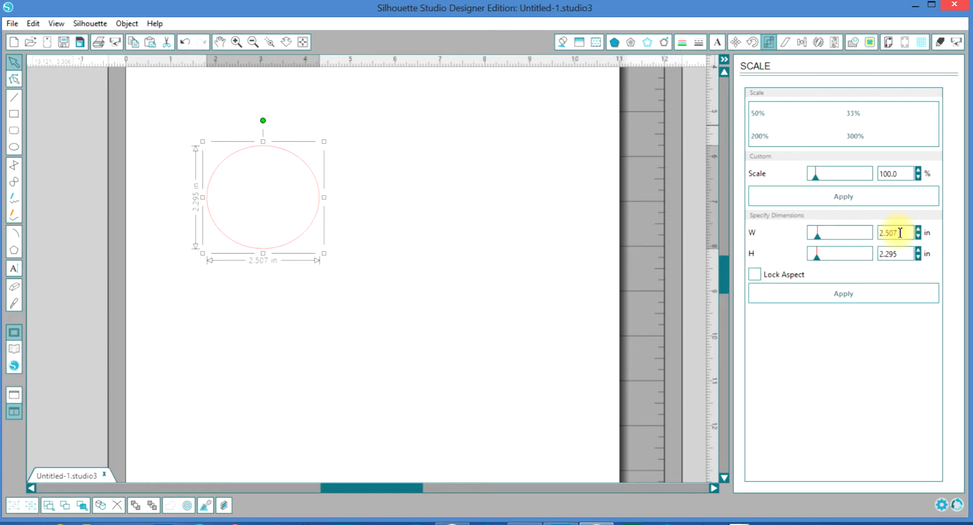
pyautogui.moveTo(901, 233); pyautogui.dragTo(856, 234)
pyautogui.write('2')
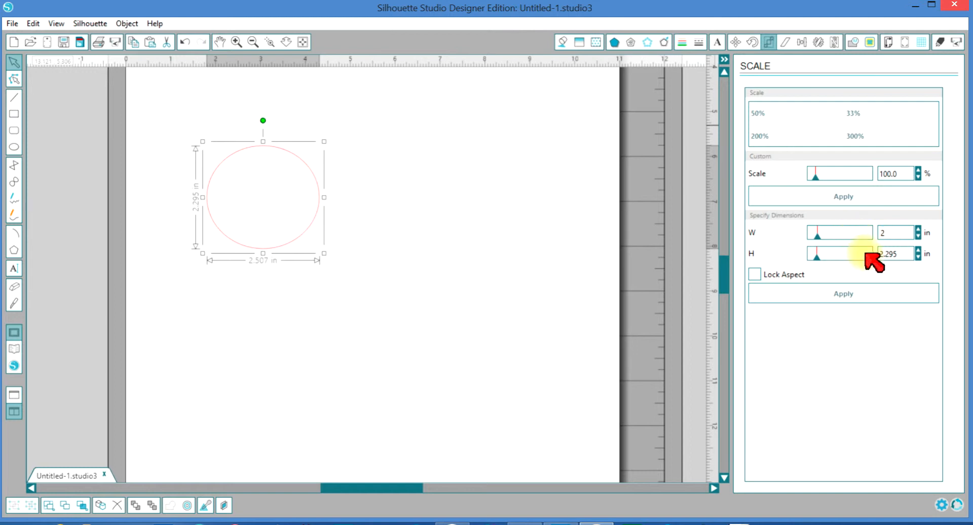
pyautogui.click(865, 295)
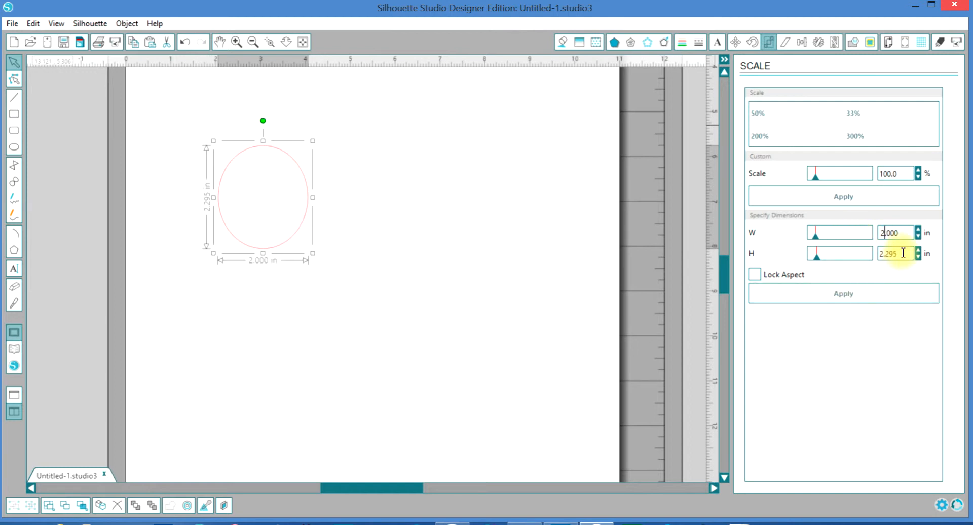
pyautogui.moveTo(898, 255); pyautogui.dragTo(861, 258)
pyautogui.write('2')
pyautogui.click(852, 293)
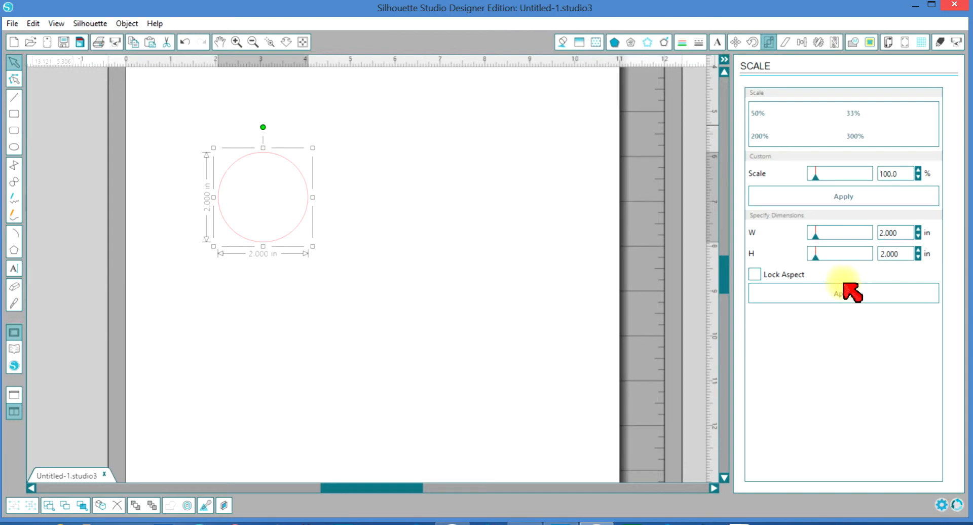
# Duplicate the 2 in circle and place the copy clear of the original, to its right
pyautogui.rightClick(304, 182)
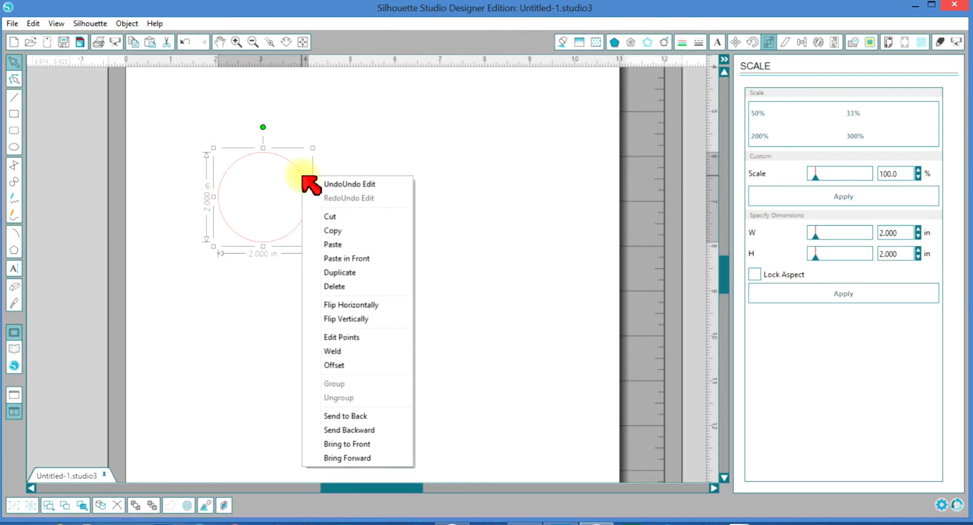
pyautogui.click(358, 272)
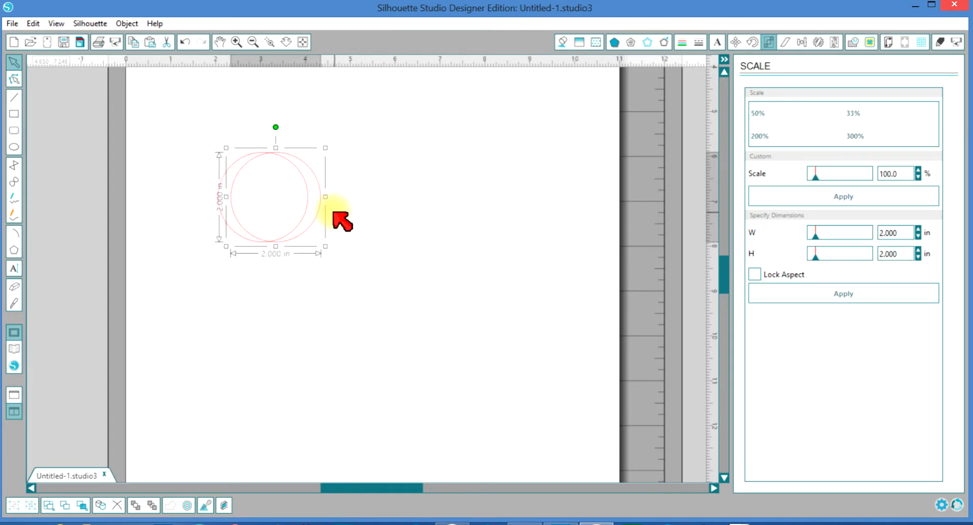
pyautogui.moveTo(325, 213); pyautogui.dragTo(446, 234)
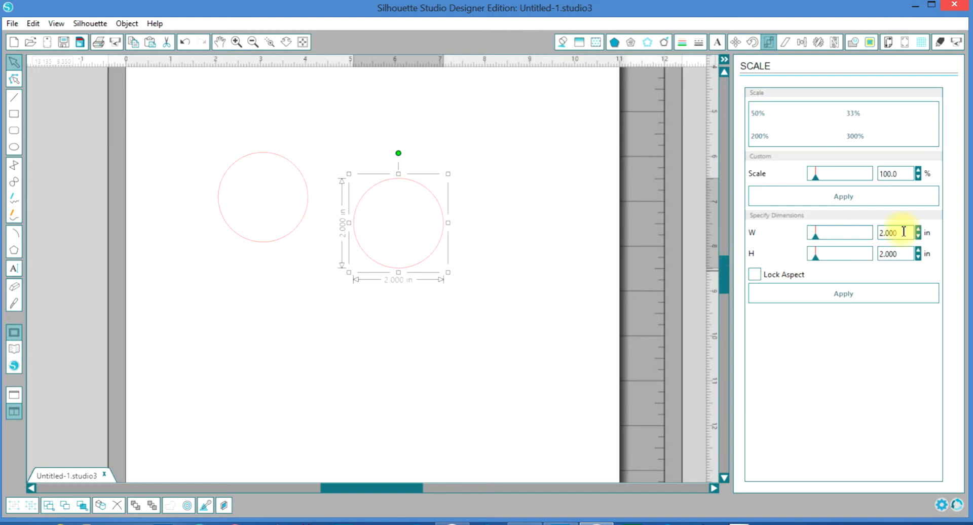
# Scale the duplicated circle to 3 in wide with the aspect ratio locked
pyautogui.click(755, 274)
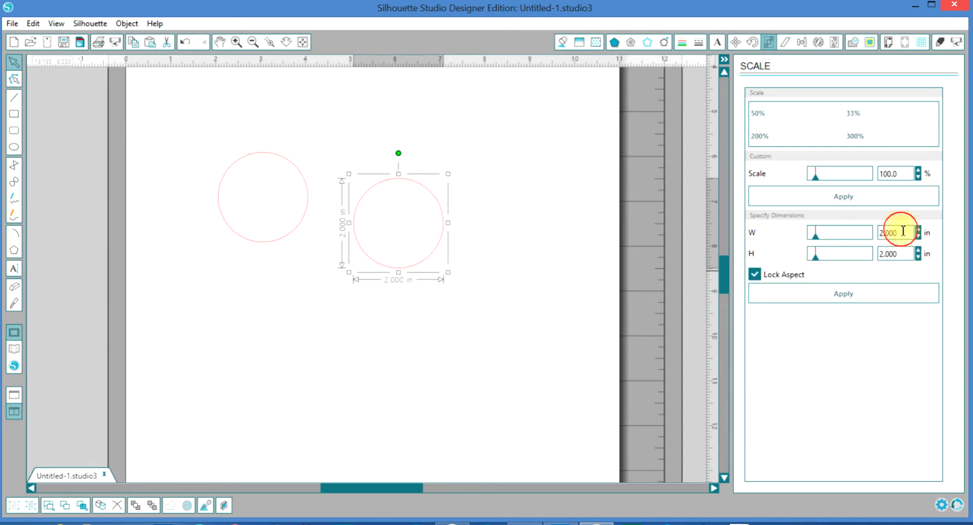
pyautogui.moveTo(904, 231); pyautogui.dragTo(878, 234)
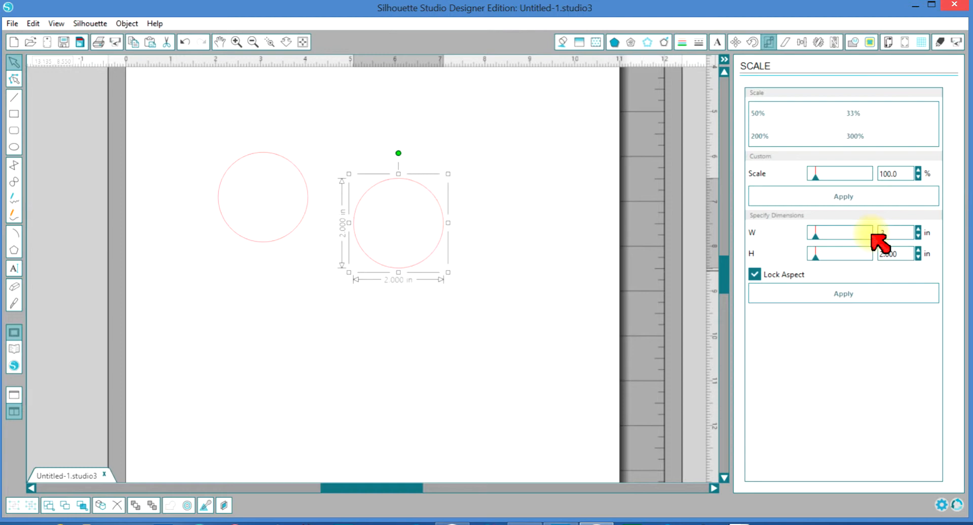
pyautogui.click(857, 293)
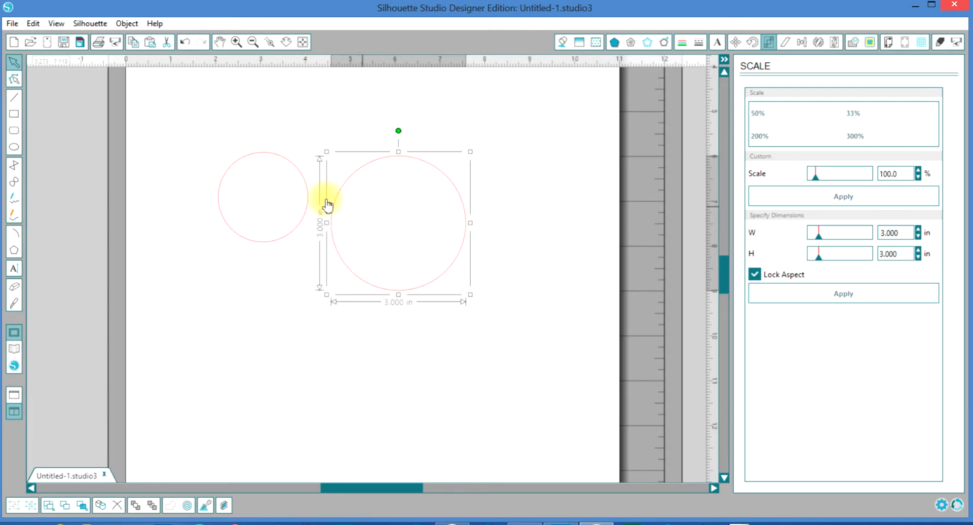
# Duplicate the 3 in circle and place the copy beside it near the page's right edge
pyautogui.rightClick(435, 173)
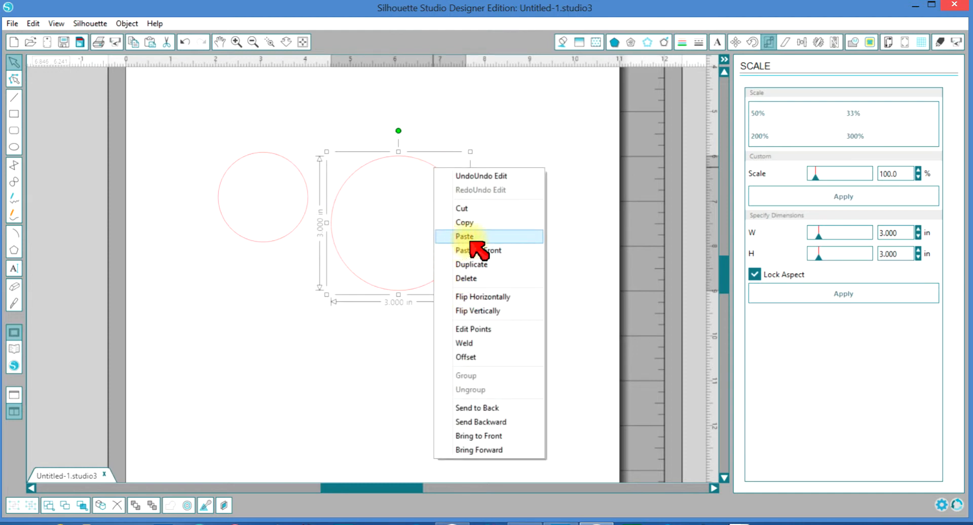
pyautogui.click(472, 264)
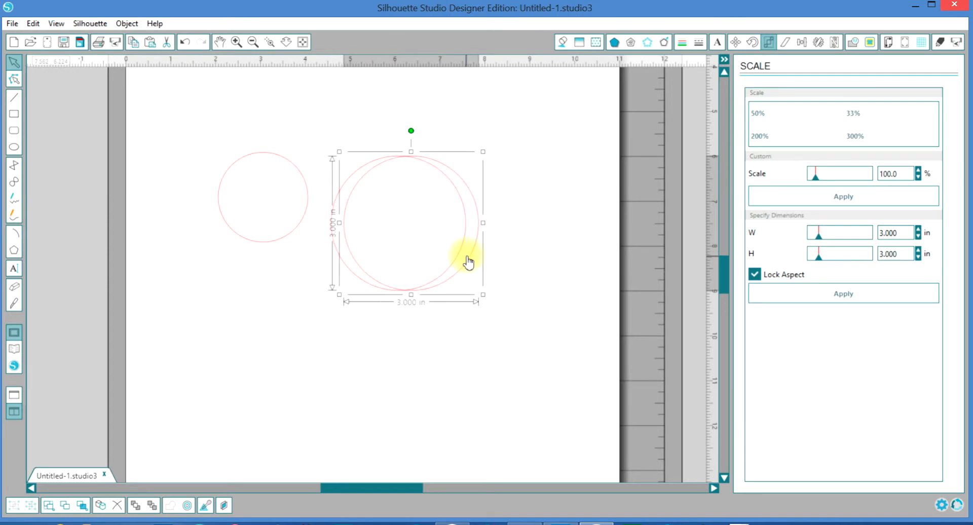
pyautogui.moveTo(471, 264); pyautogui.dragTo(604, 286)
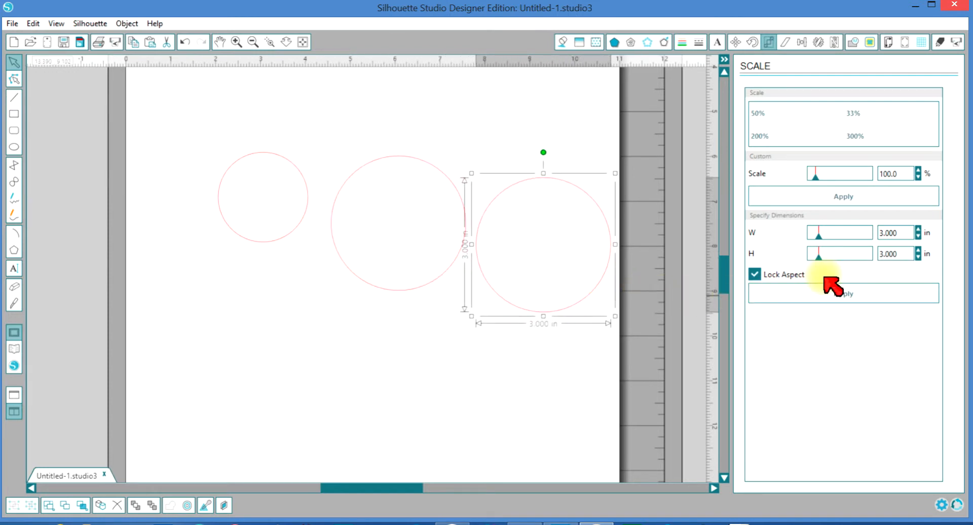
# Scale the rightmost circle to 3.25 in wide, keeping the aspect ratio locked
pyautogui.doubleClick(893, 234)
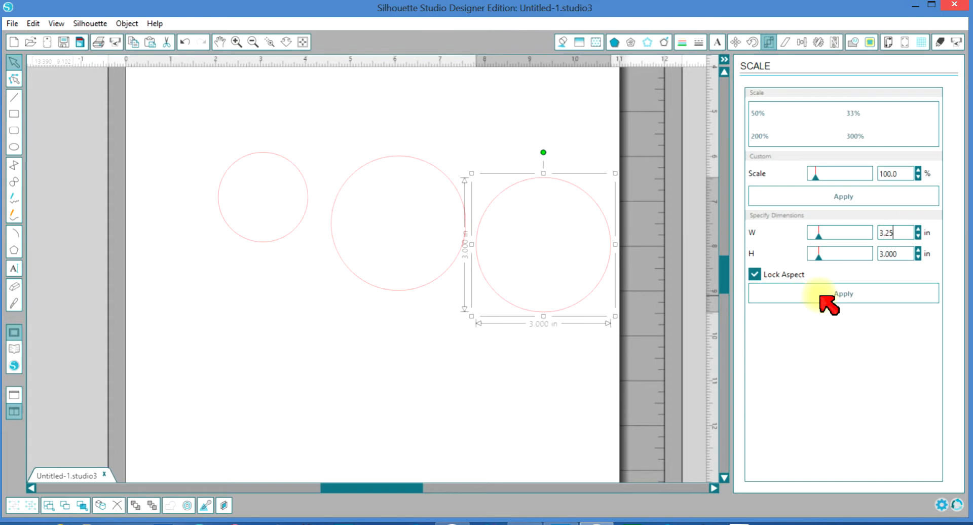
pyautogui.click(889, 254)
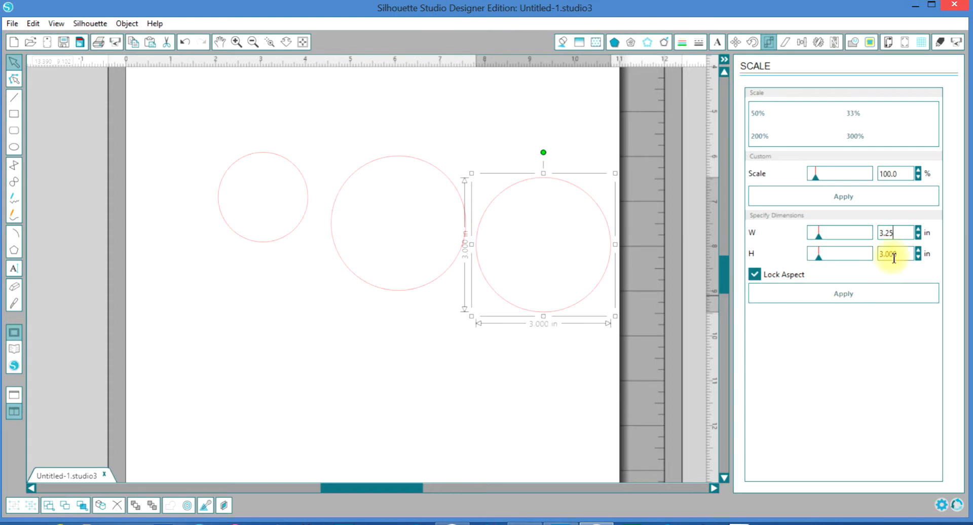
pyautogui.click(846, 294)
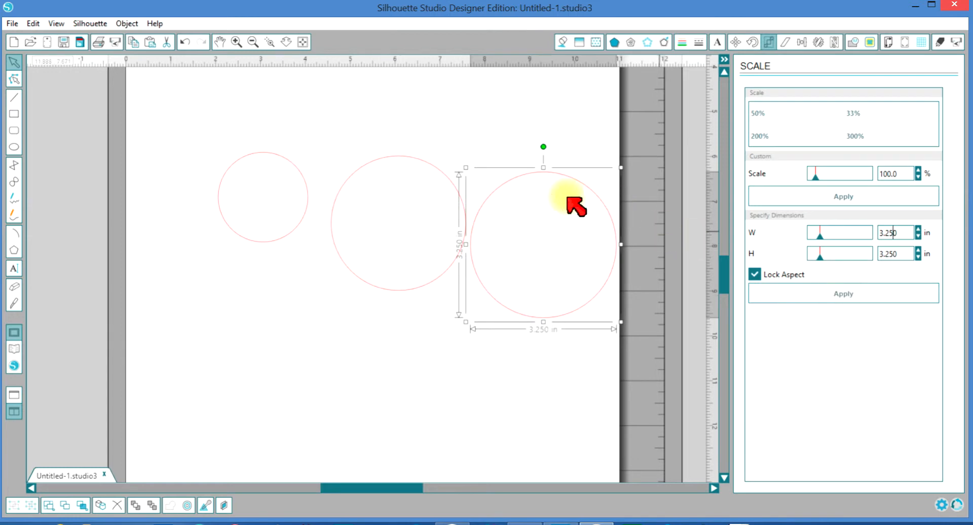
# Move the middle 3 in circle down between the other two and add a round 0.125 in outward offset around it
pyautogui.moveTo(417, 197); pyautogui.dragTo(388, 235)
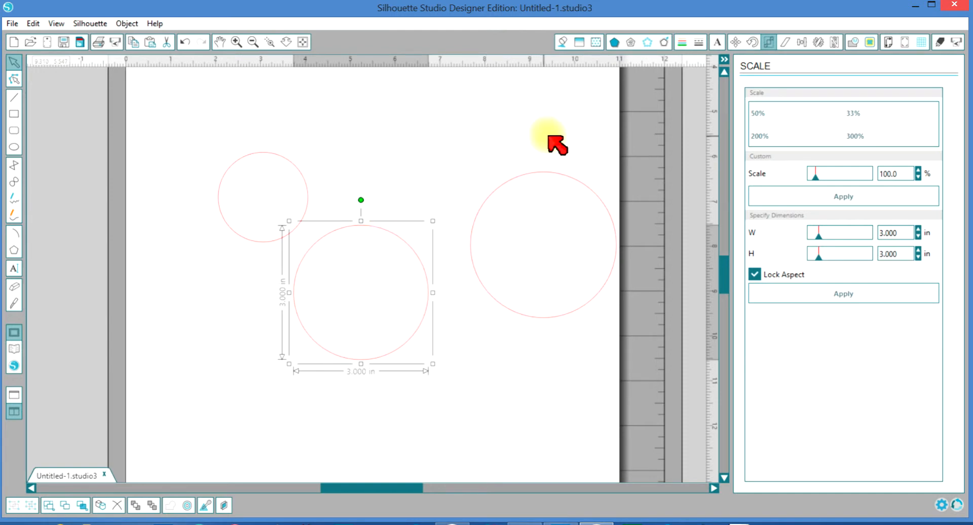
pyautogui.click(665, 42)
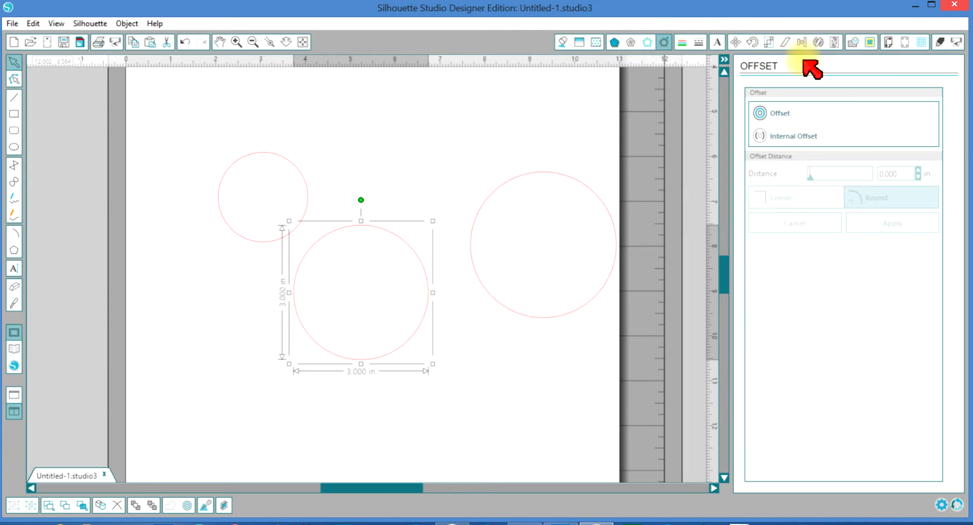
pyautogui.click(787, 112)
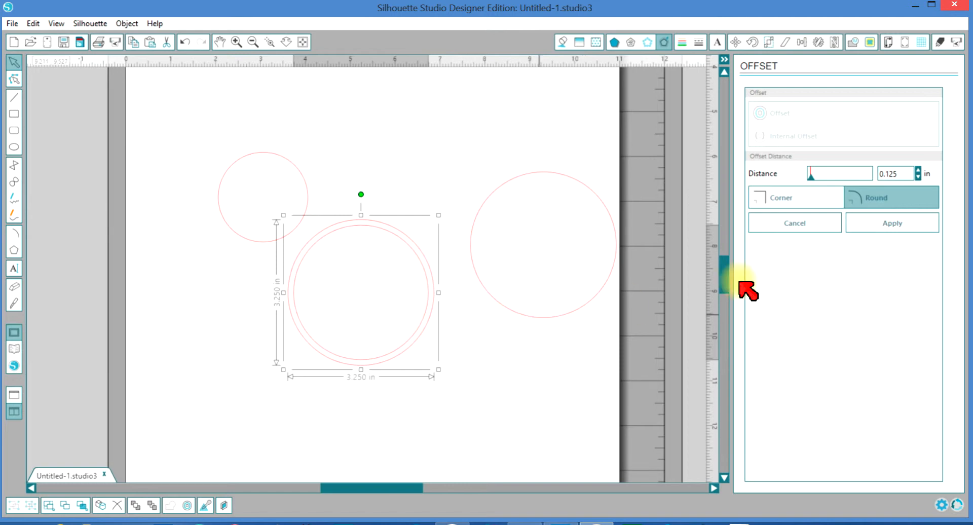
pyautogui.click(870, 224)
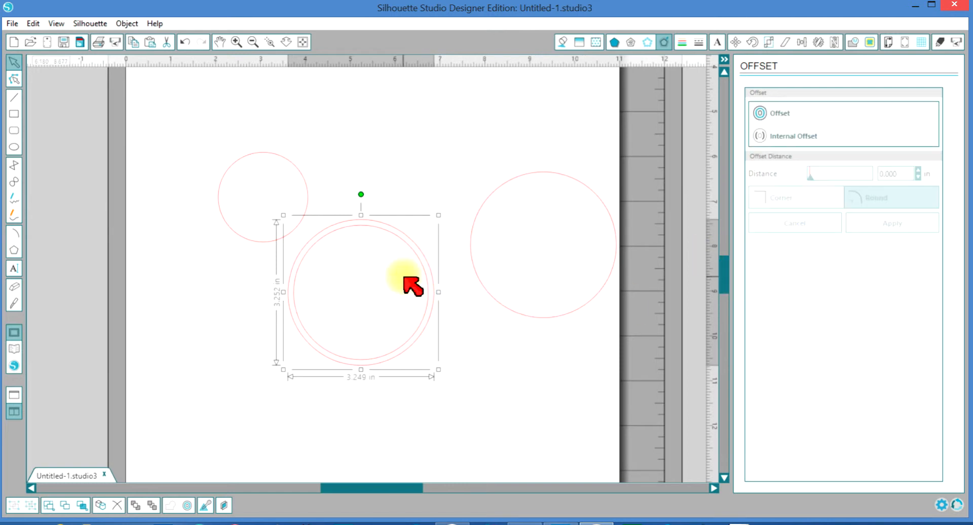
pyautogui.click(402, 170)
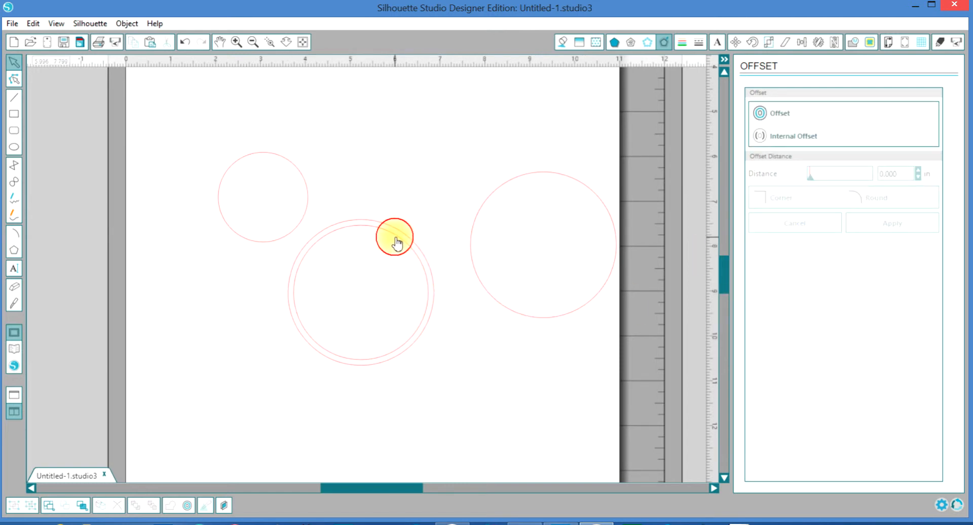
# Move the inner 3 in circle up out of its offset outline and compare the sizes of the two larger circles
pyautogui.moveTo(398, 240); pyautogui.dragTo(477, 86)
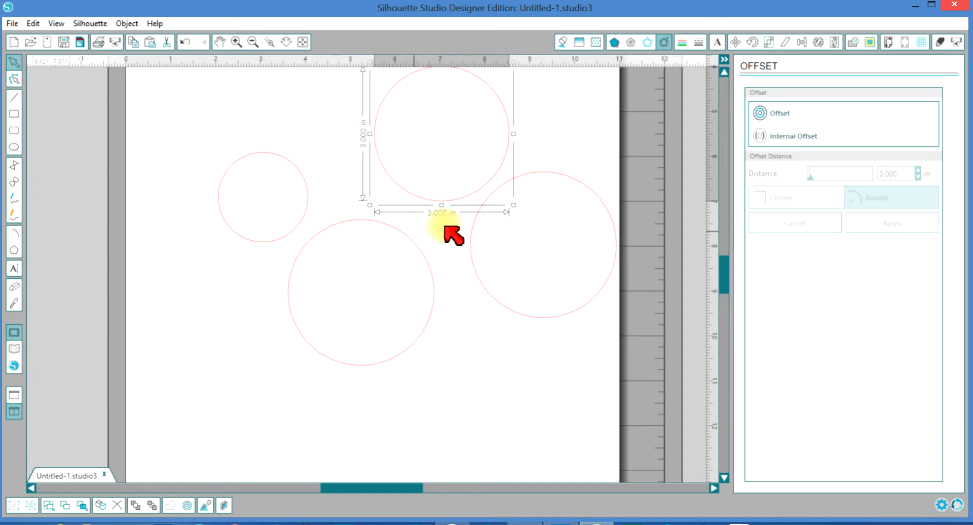
pyautogui.click(482, 291)
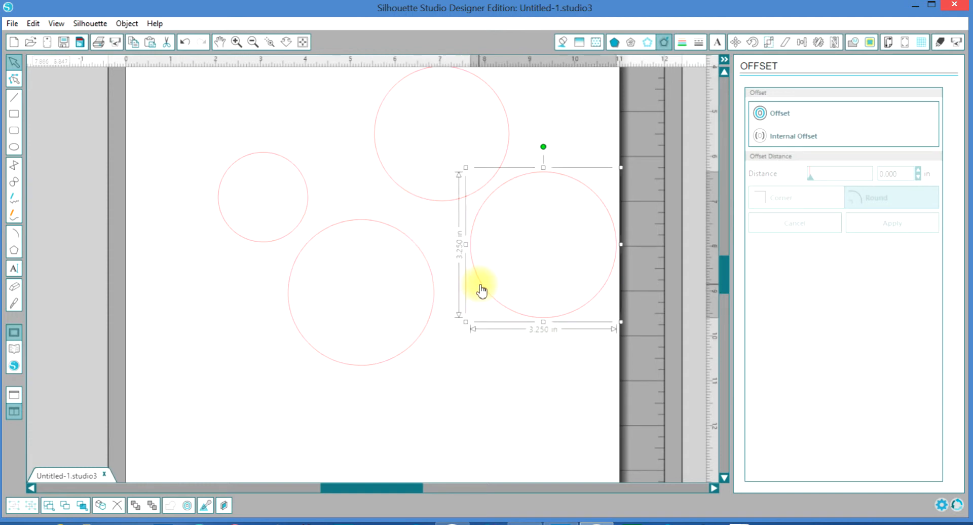
pyautogui.click(423, 334)
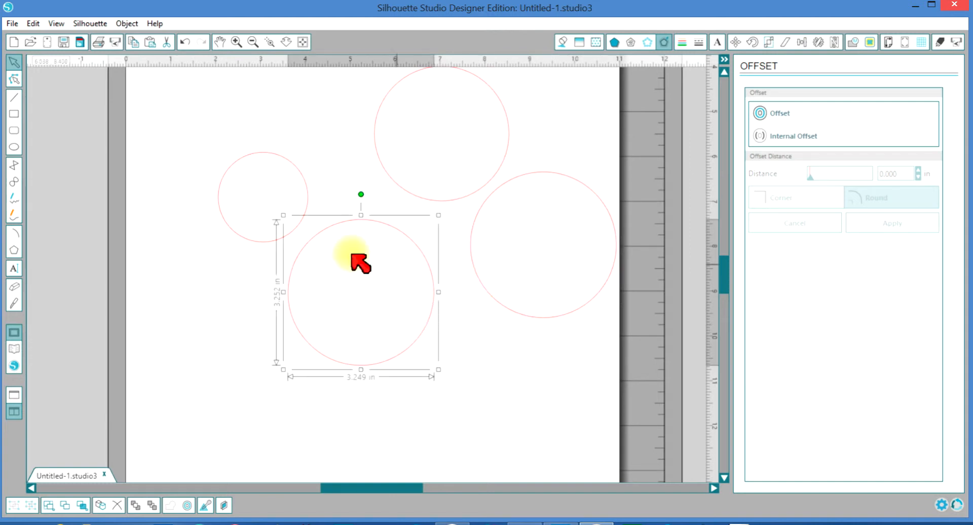
# Fill the 3 in circle at the top of the page with solid red
pyautogui.click(460, 203)
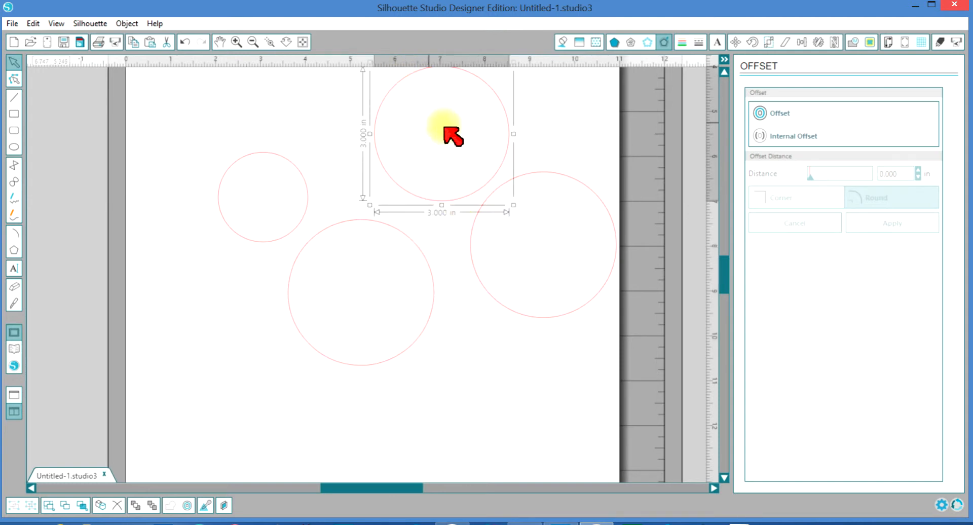
pyautogui.click(563, 43)
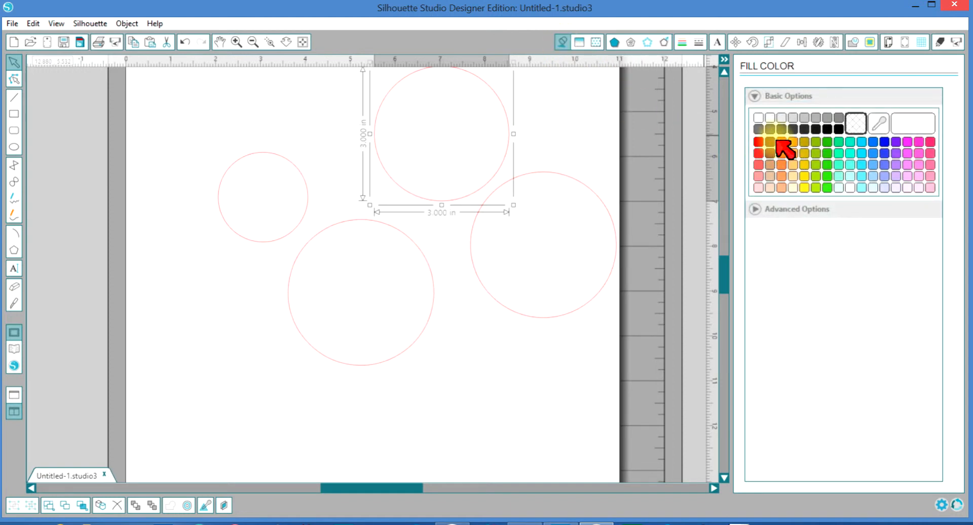
pyautogui.click(759, 142)
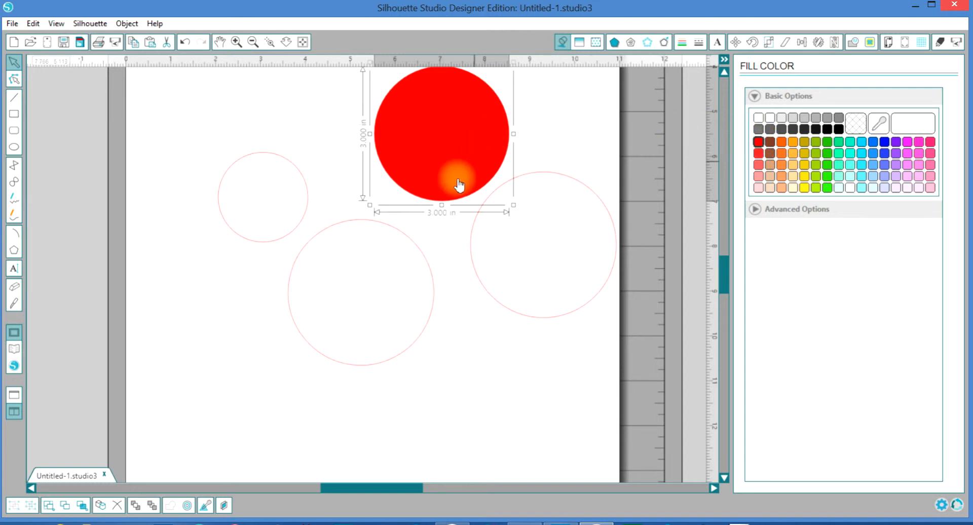
# Fill the offset circle with green and try custom shades from the advanced color options, ending on light aqua AAFFE4
pyautogui.click(403, 241)
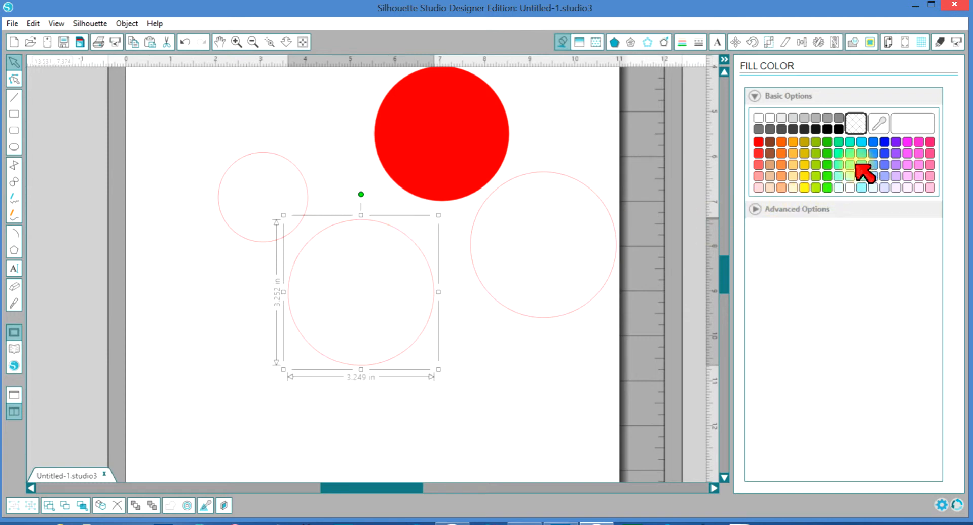
pyautogui.click(831, 144)
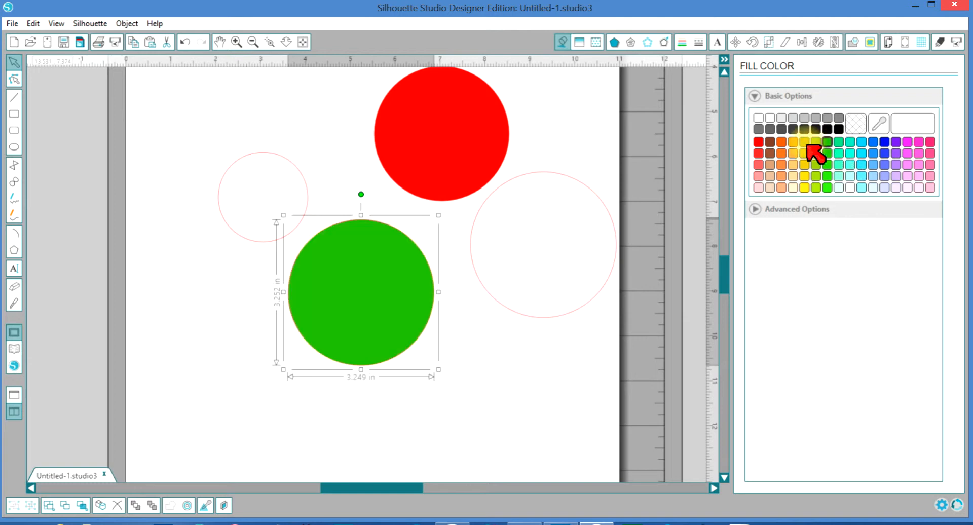
pyautogui.click(827, 210)
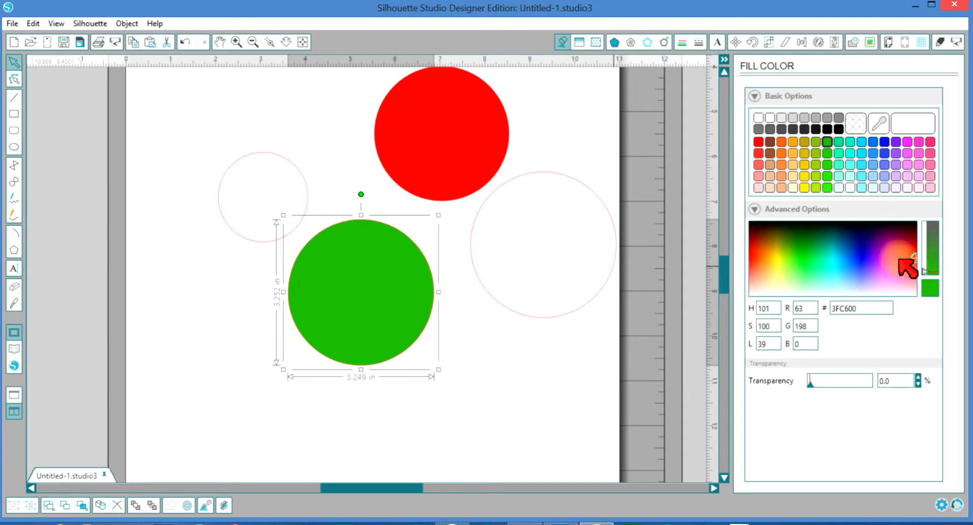
pyautogui.click(815, 242)
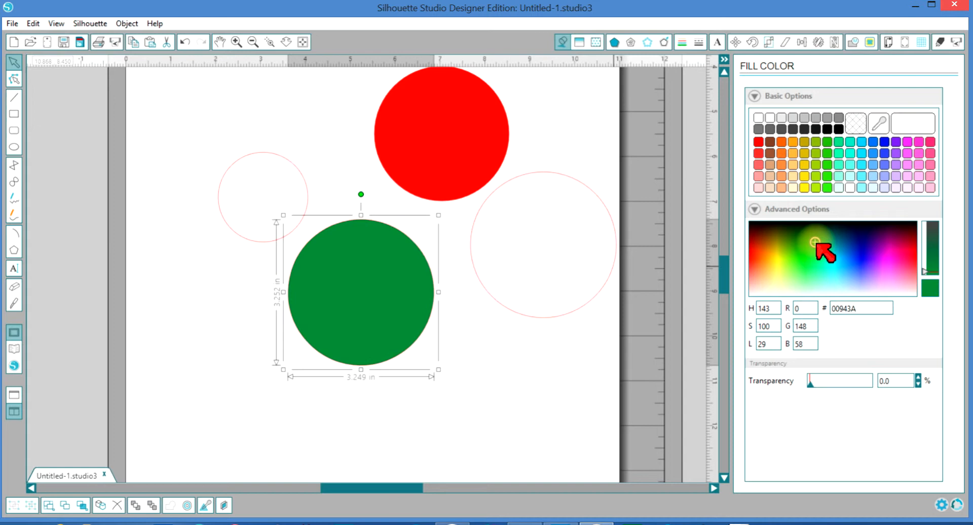
pyautogui.click(814, 256)
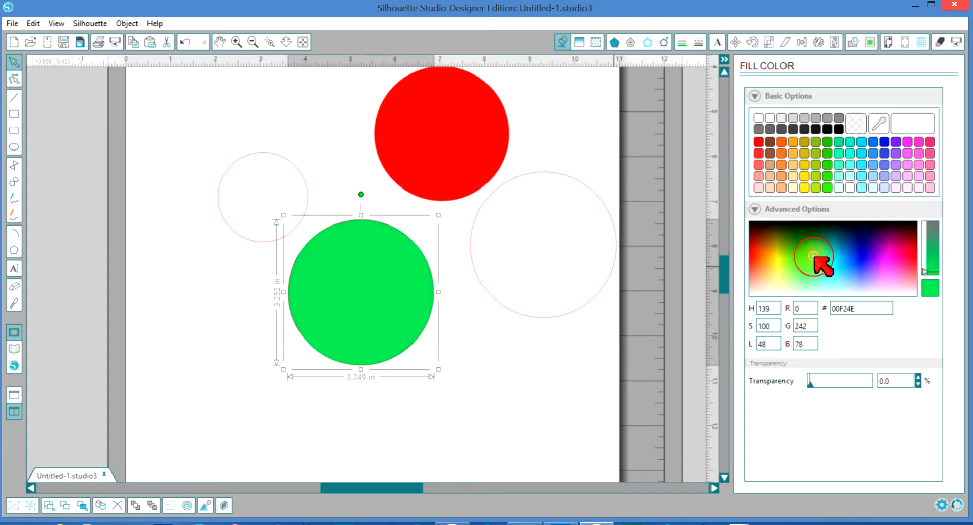
pyautogui.click(823, 284)
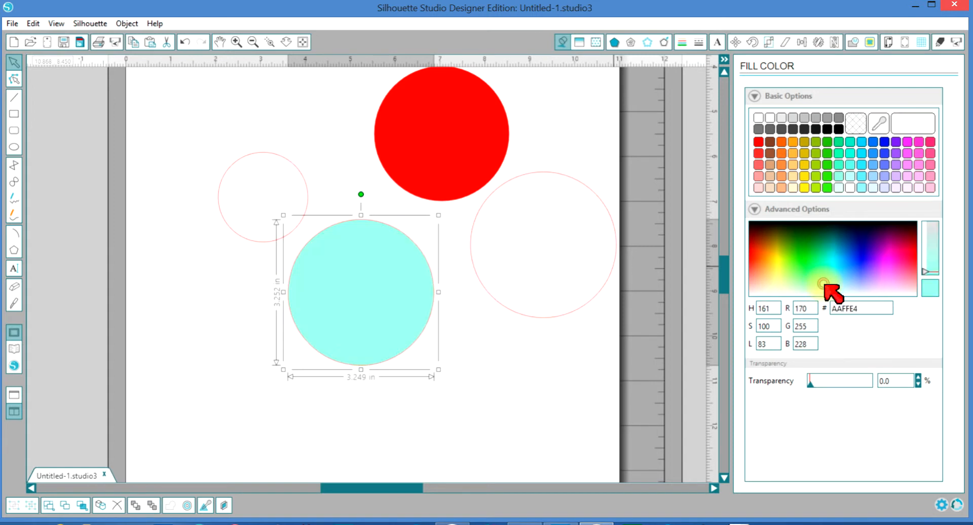
# Change the offset circle's fill to a green from the advanced color options and mute it to shade 2F7A4C
pyautogui.click(815, 246)
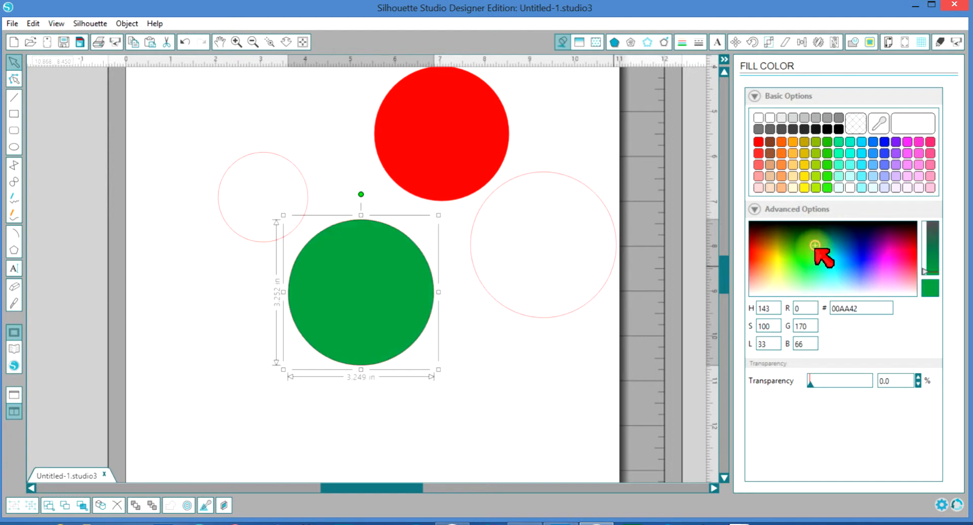
pyautogui.click(802, 308)
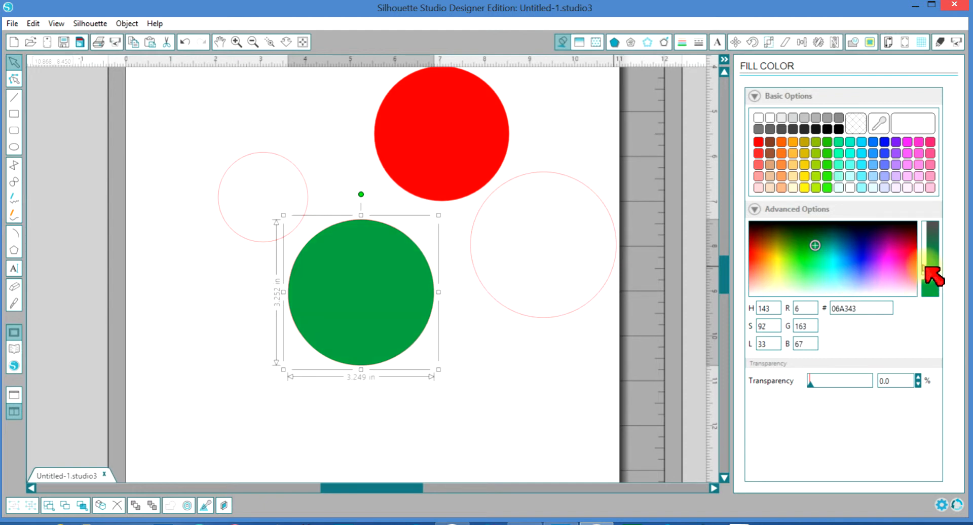
pyautogui.moveTo(926, 267); pyautogui.dragTo(924, 245)
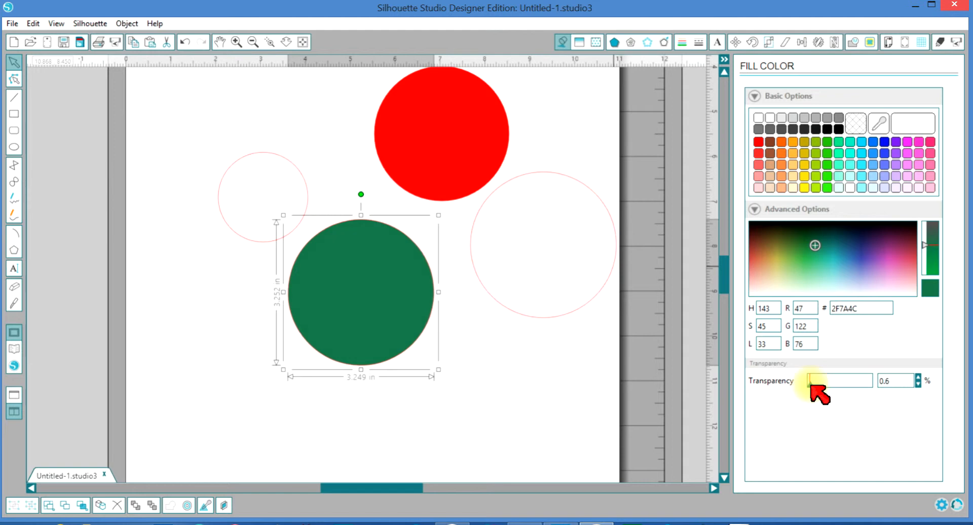
# Set the green circle's transparency to 29.4%, overlap it with the red circle and bring it to the front
pyautogui.moveTo(810, 383); pyautogui.dragTo(829, 384)
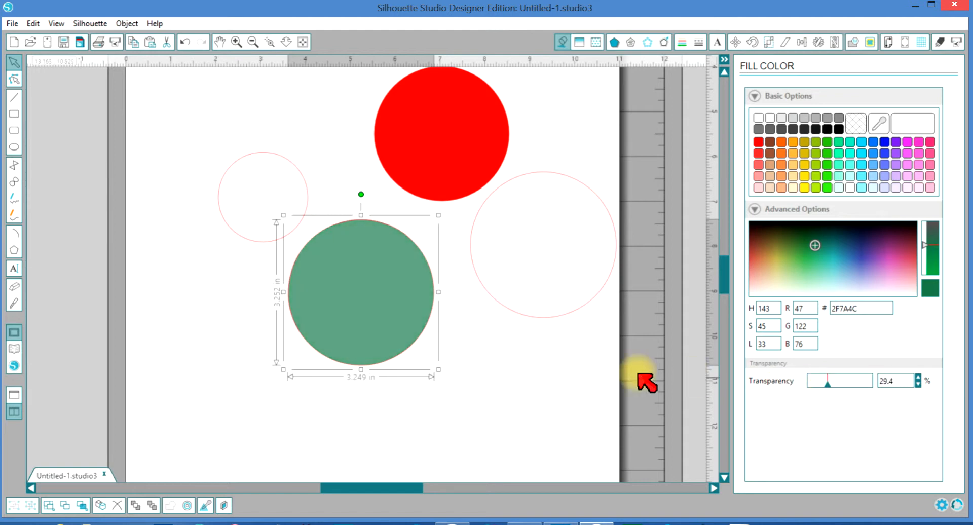
pyautogui.moveTo(435, 322); pyautogui.dragTo(476, 250)
pyautogui.rightClick(435, 221)
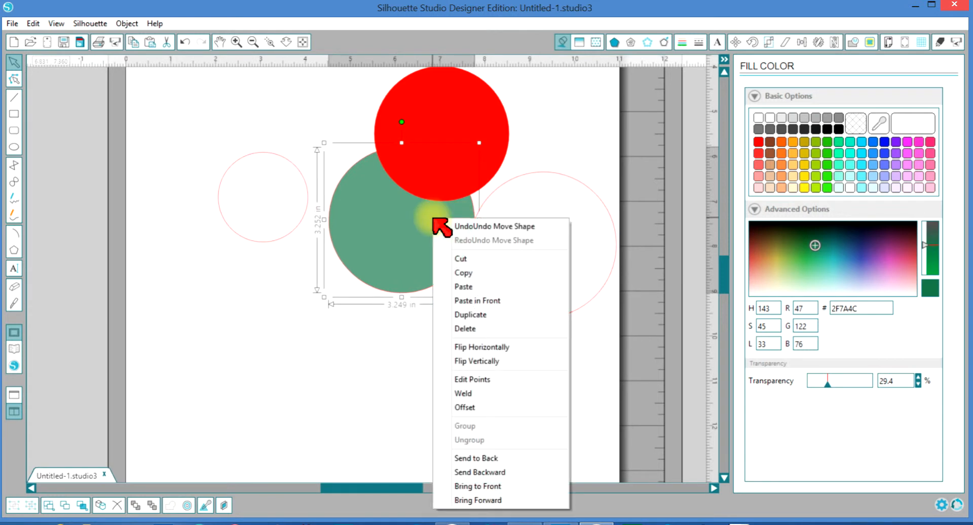
pyautogui.click(507, 487)
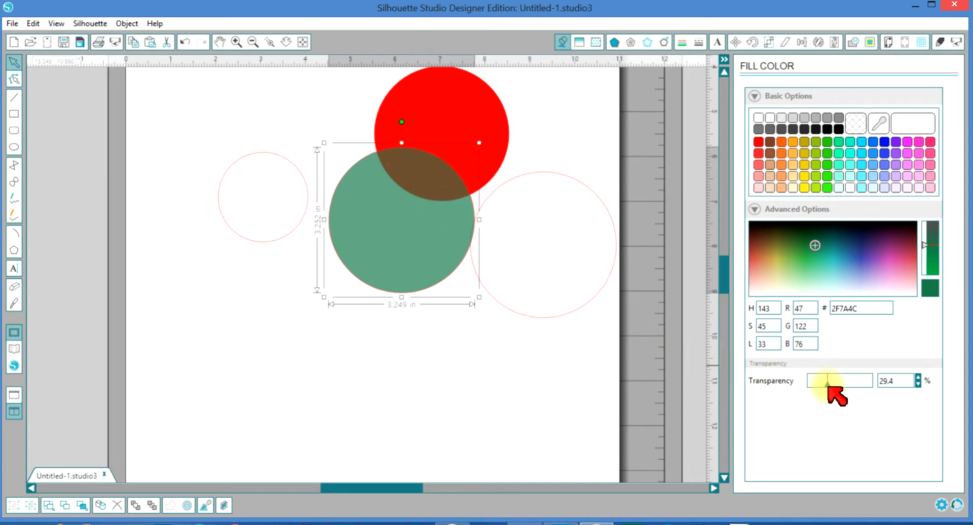
# Reset the green circle's transparency to 0.0%, then move it and the unfilled 3.25 in circle clear of the other shapes
pyautogui.moveTo(828, 384); pyautogui.dragTo(810, 385)
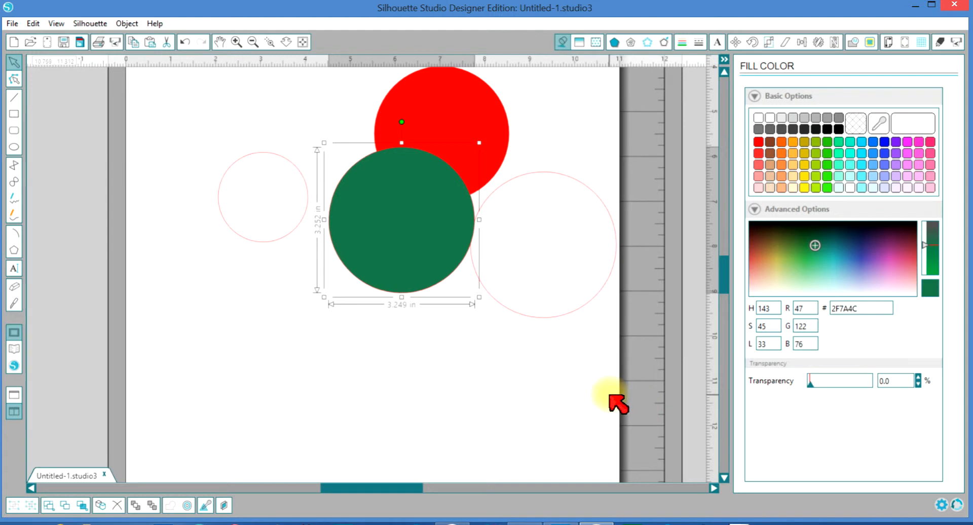
pyautogui.moveTo(440, 262); pyautogui.dragTo(401, 347)
pyautogui.moveTo(533, 319)
pyautogui.mouseDown()
pyautogui.moveTo(406, 348)
pyautogui.moveTo(526, 337)
pyautogui.mouseUp()
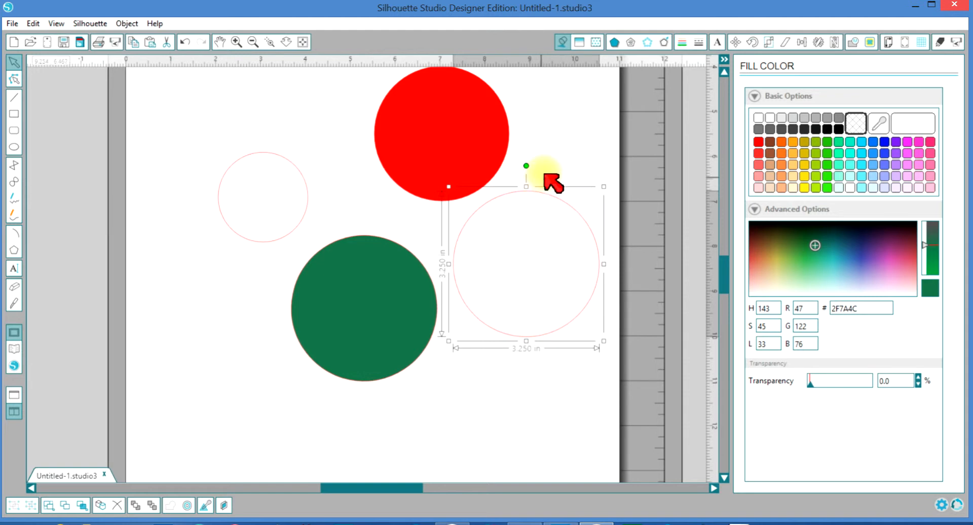
# Fill the unfilled 3.25 in circle with the green and white gradient, recolor two stops blue and purple, and reposition those stops
pyautogui.click(580, 43)
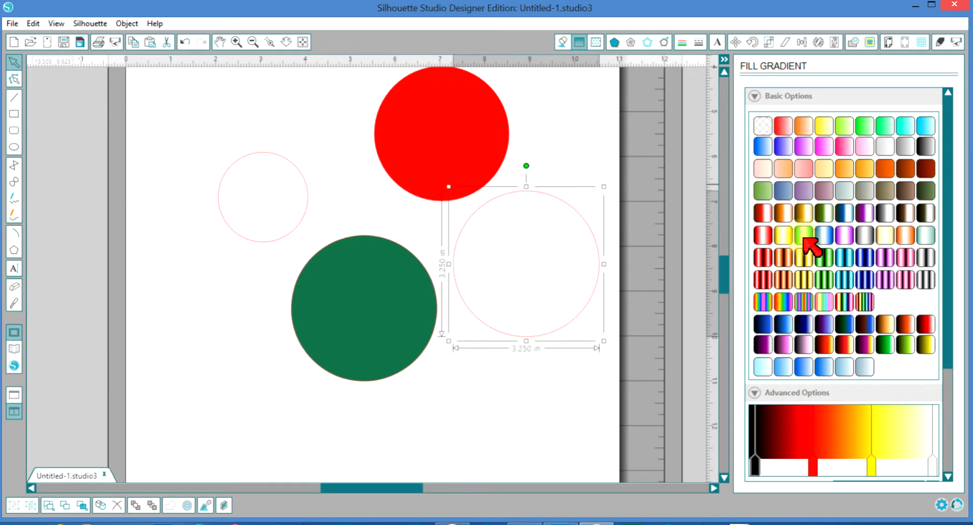
pyautogui.click(804, 235)
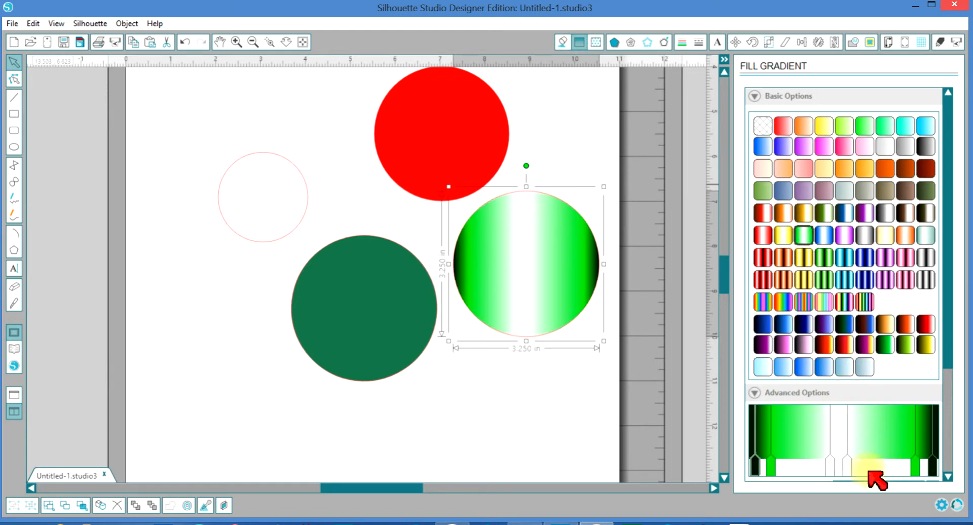
pyautogui.click(848, 472)
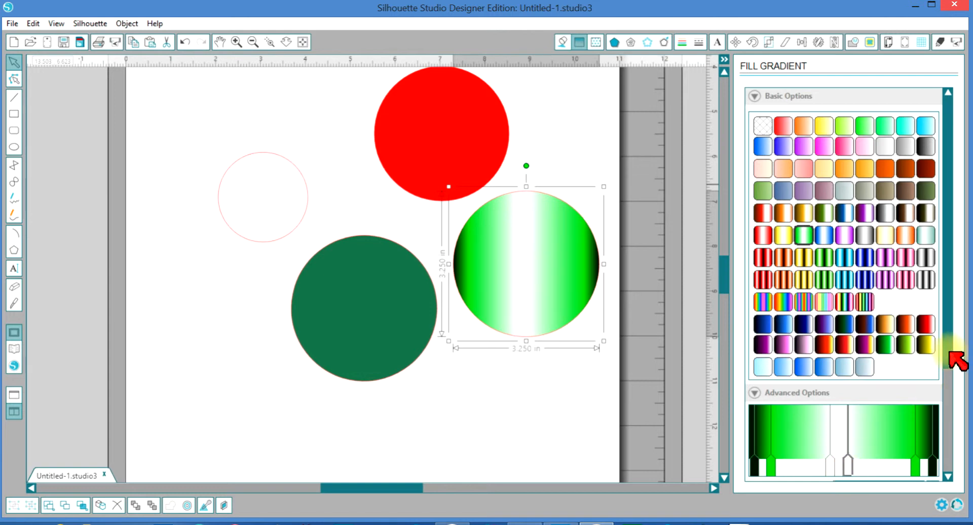
pyautogui.moveTo(952, 350); pyautogui.dragTo(957, 457)
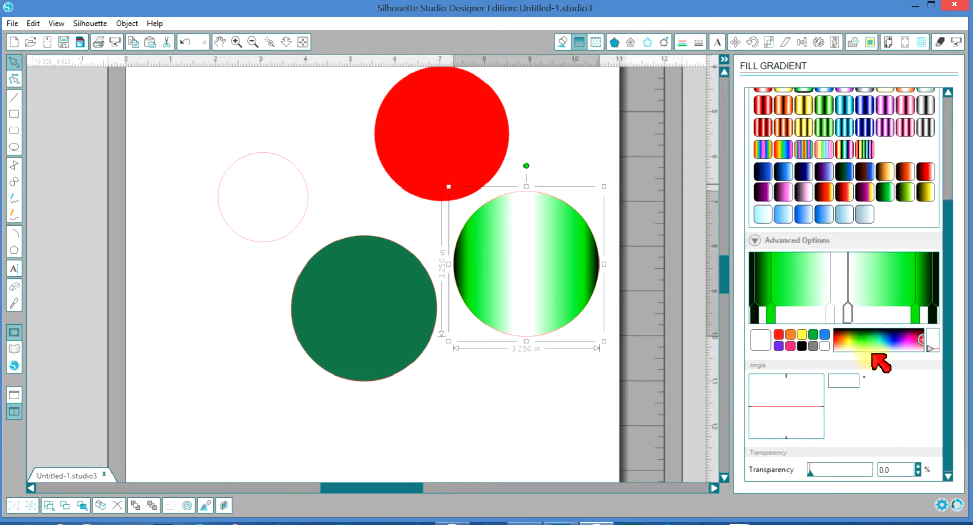
pyautogui.click(889, 344)
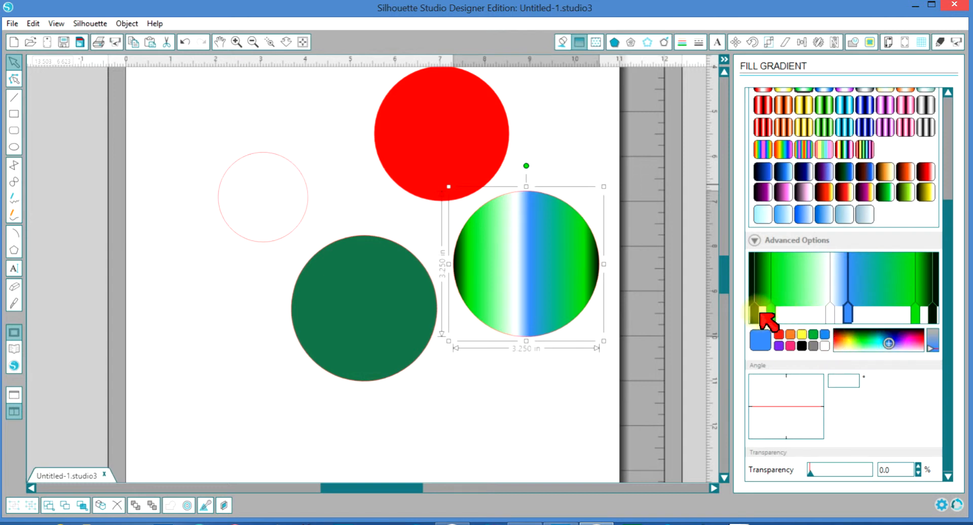
pyautogui.click(780, 345)
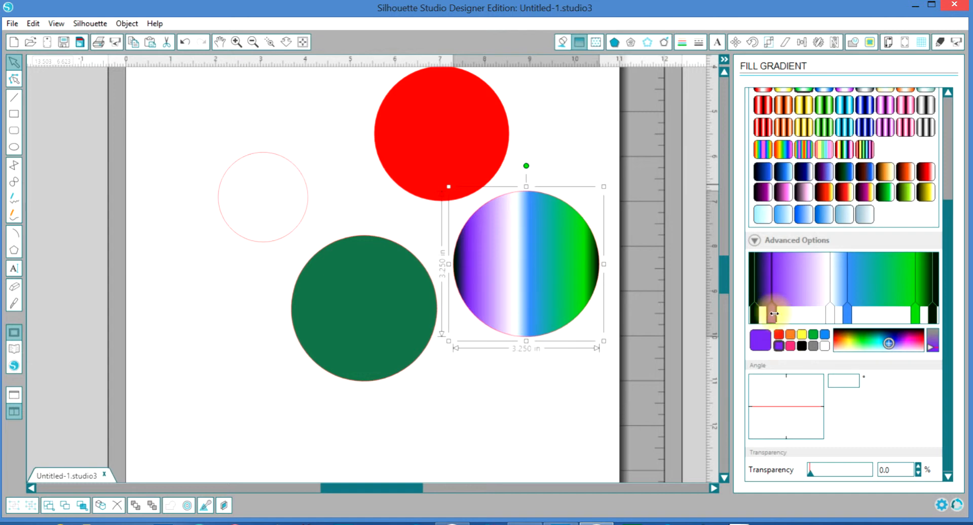
pyautogui.moveTo(777, 317); pyautogui.dragTo(876, 325)
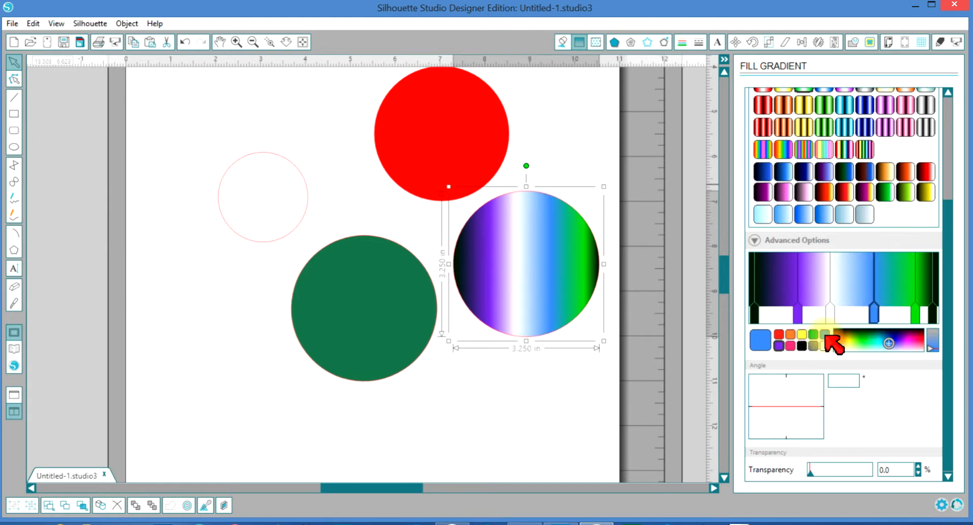
# Apply the blue-to-white gradient, try its angle at 135° and back at 0°, and switch to the striped red, white and black gradient
pyautogui.click(830, 218)
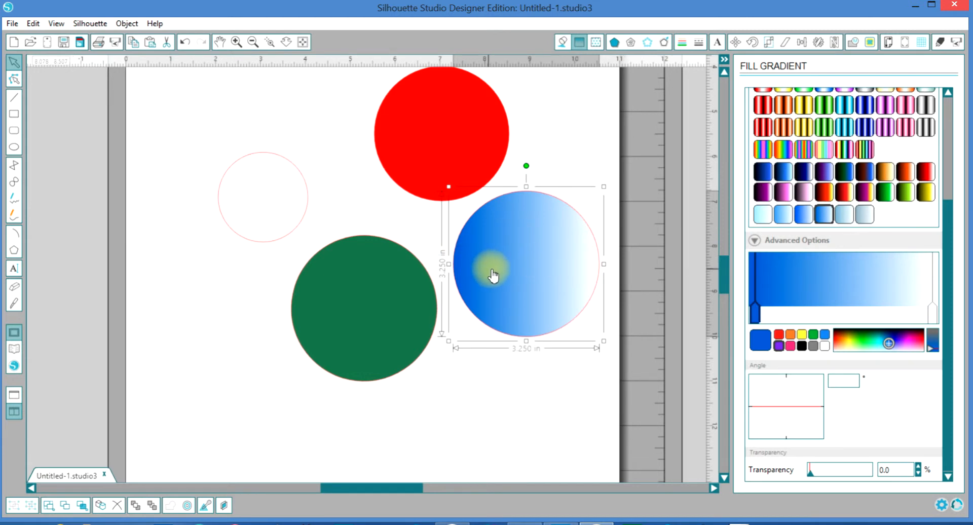
pyautogui.click(752, 413)
pyautogui.moveTo(753, 413); pyautogui.dragTo(758, 435)
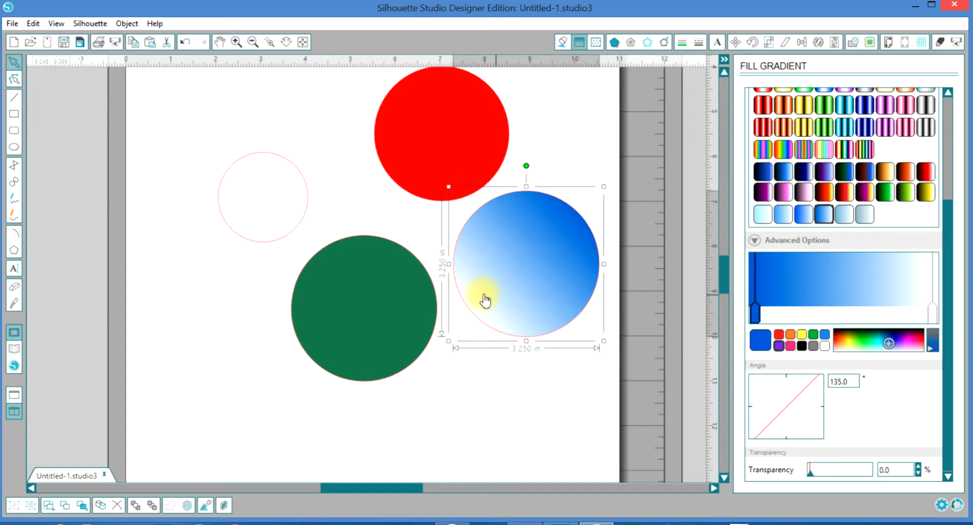
pyautogui.click(823, 407)
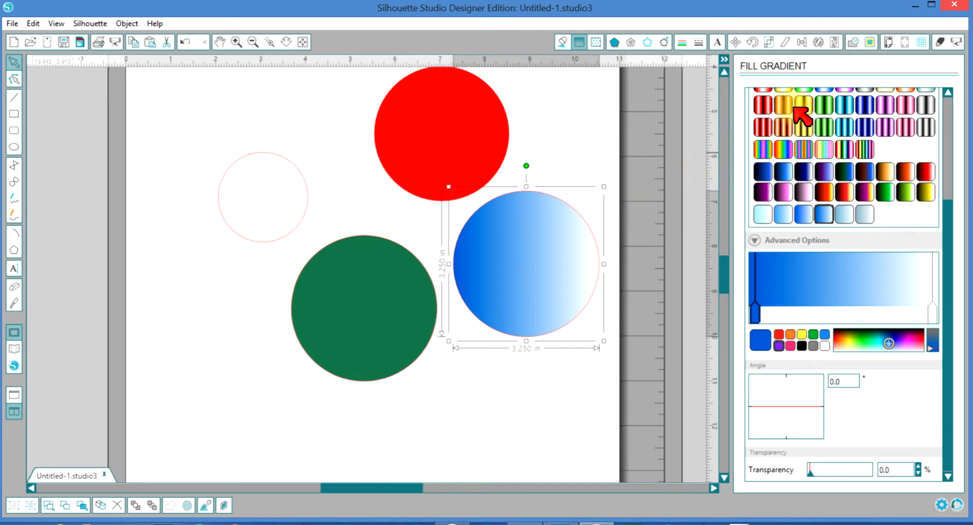
pyautogui.click(767, 109)
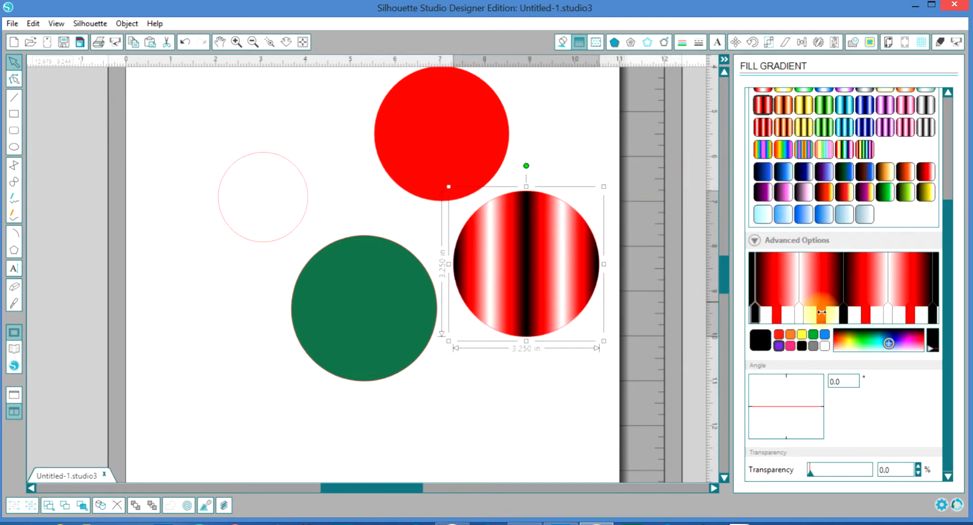
# Fill the 3.25 in circle with a pattern, trying green chevron, argyle and several purple designs and ending on the small purple ogee lattice
pyautogui.click(596, 42)
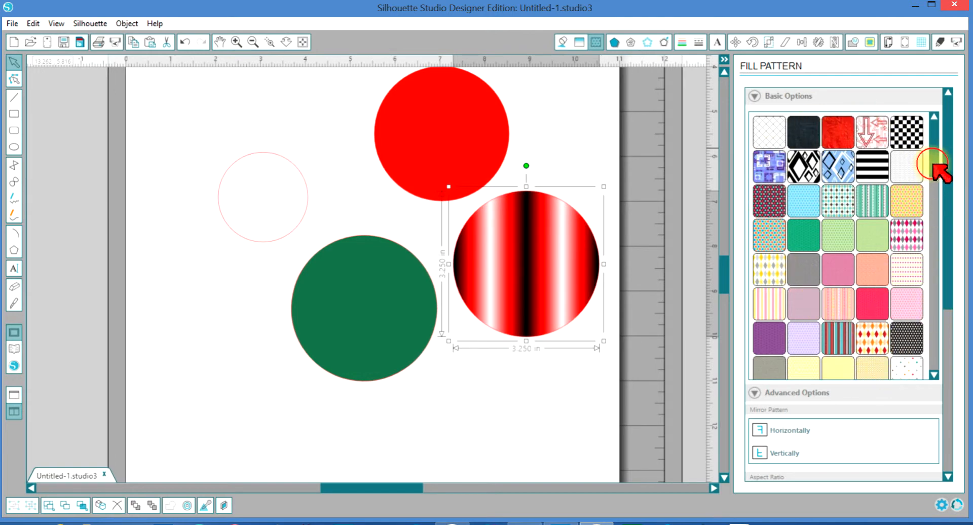
pyautogui.moveTo(933, 165); pyautogui.dragTo(933, 367)
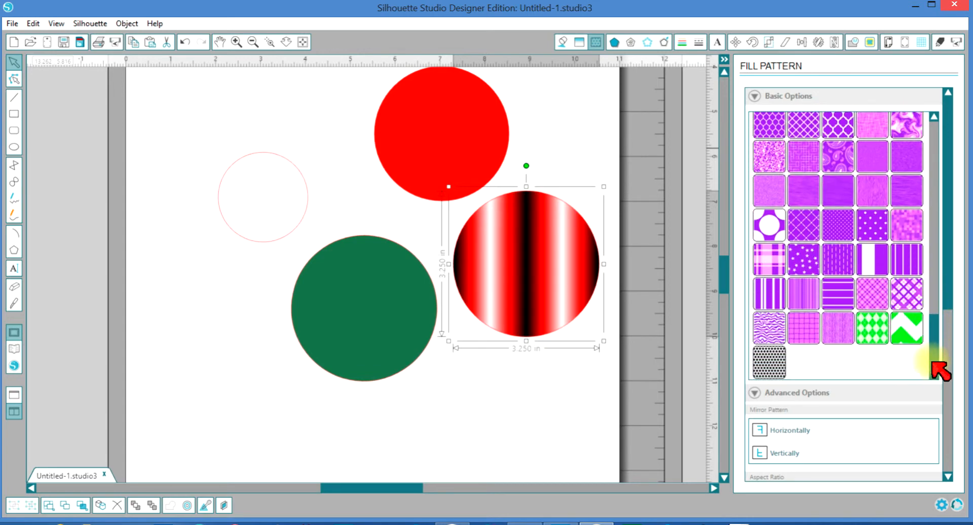
pyautogui.click(907, 326)
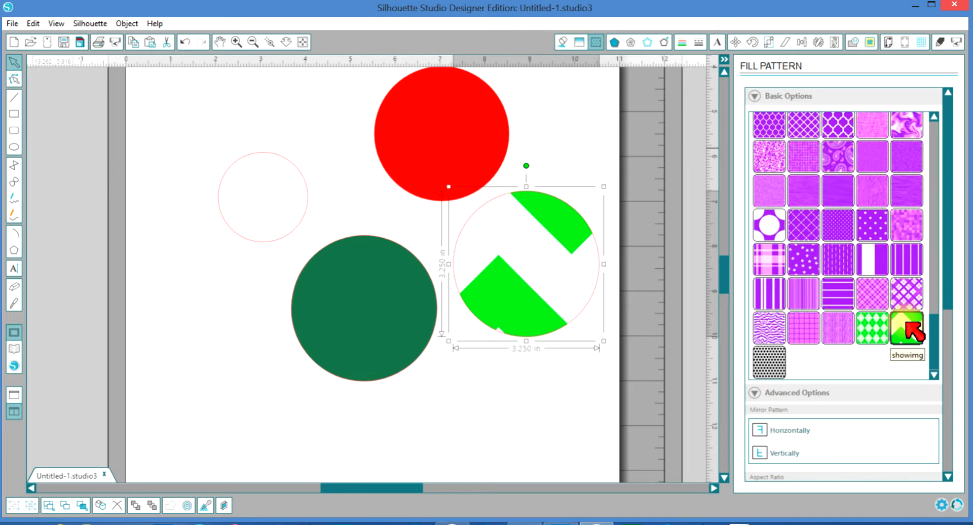
pyautogui.click(880, 332)
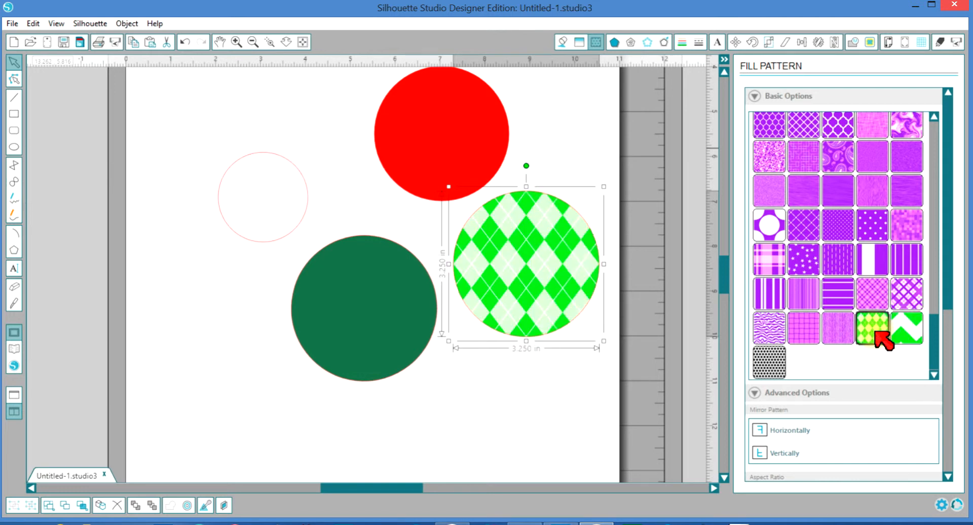
pyautogui.click(908, 294)
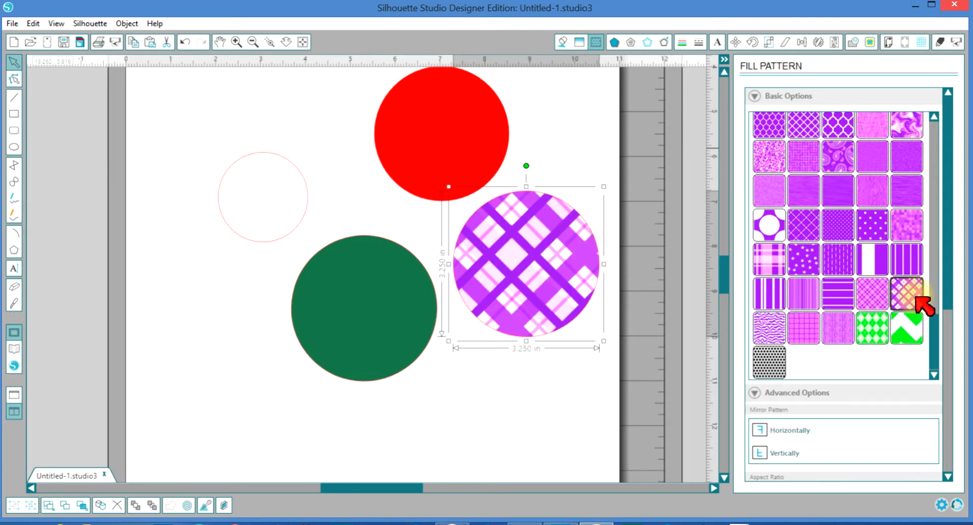
pyautogui.click(768, 256)
pyautogui.click(770, 223)
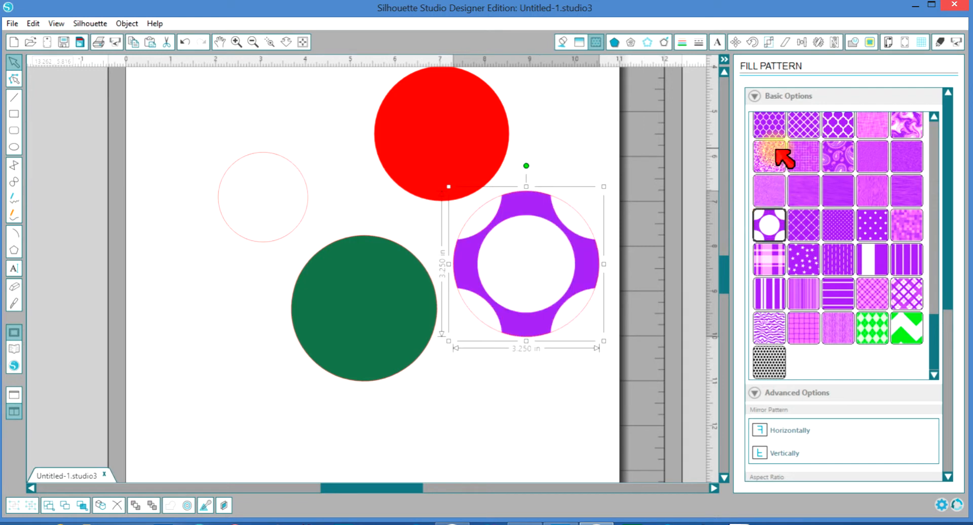
pyautogui.click(776, 153)
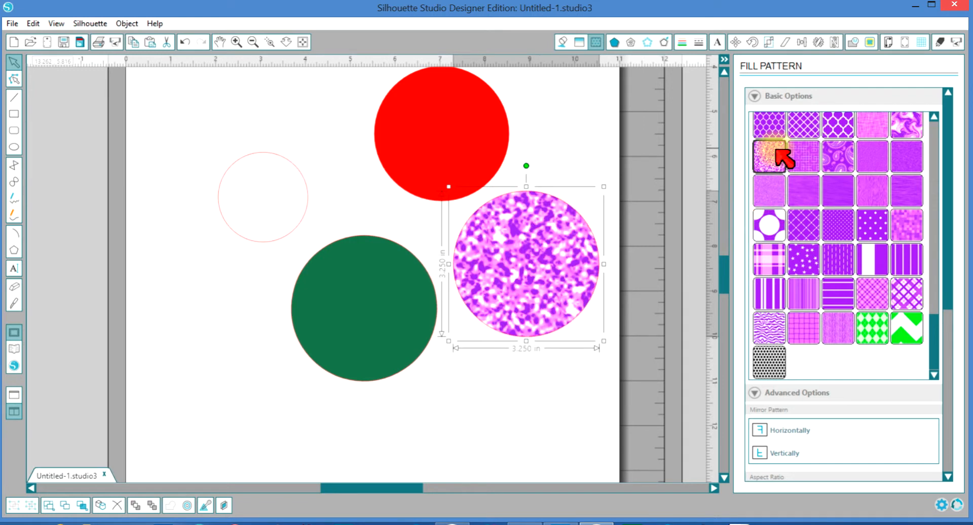
pyautogui.click(839, 124)
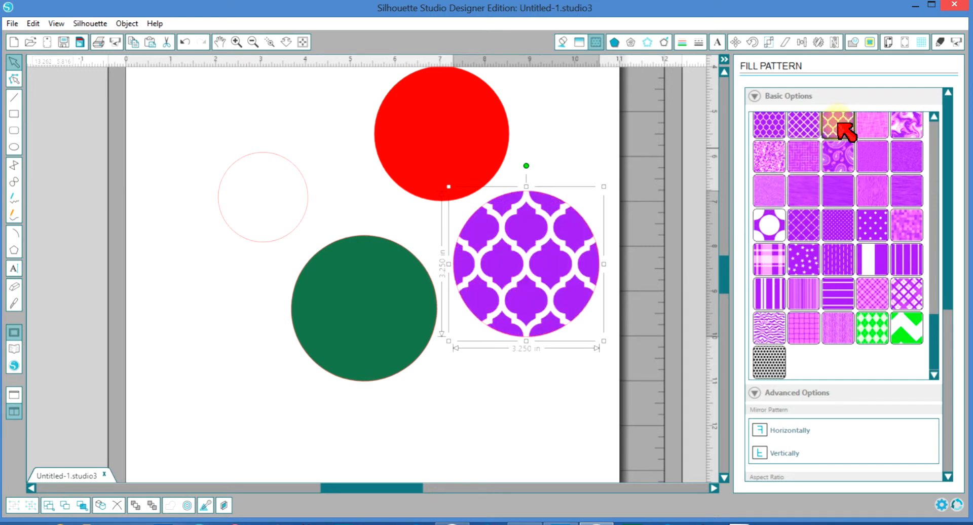
pyautogui.click(777, 128)
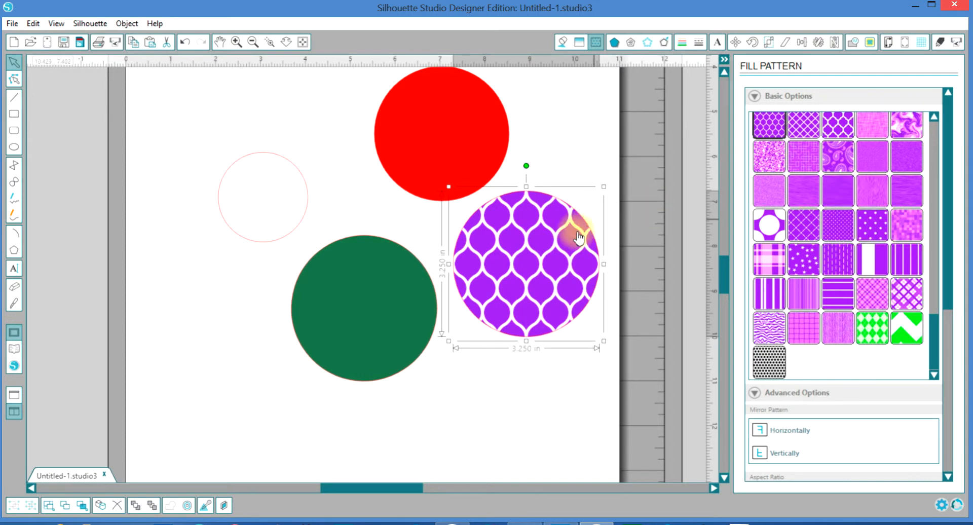
# Try a solid blue 0A0AFF fill on the patterned circle and undo it
pyautogui.click(562, 42)
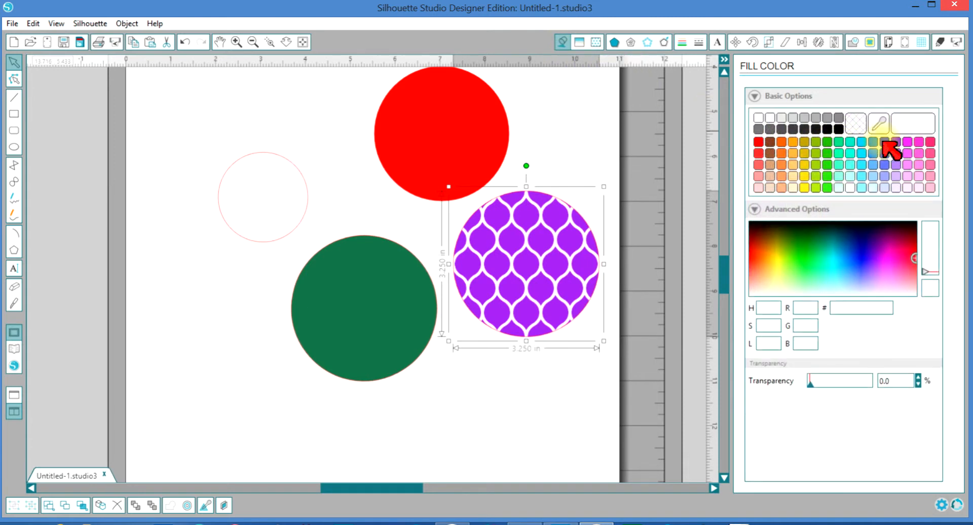
pyautogui.click(885, 142)
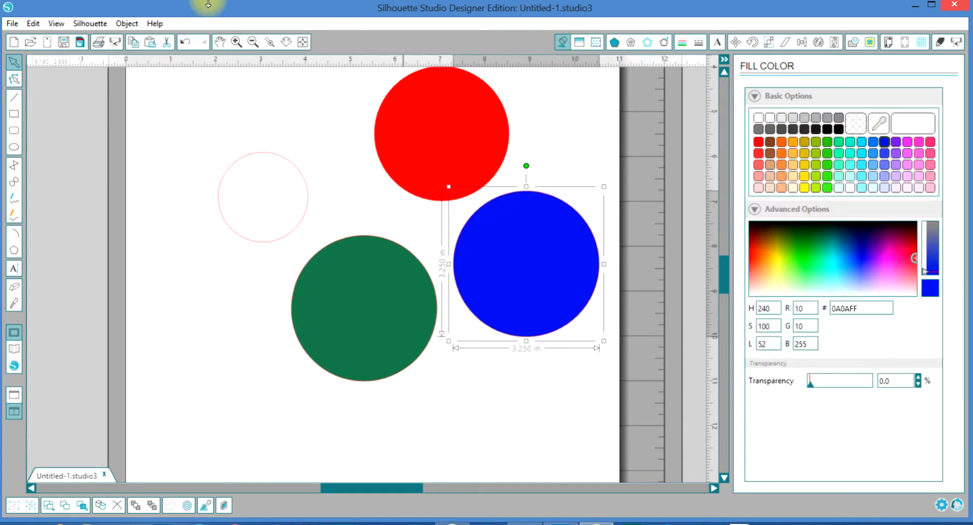
pyautogui.click(186, 42)
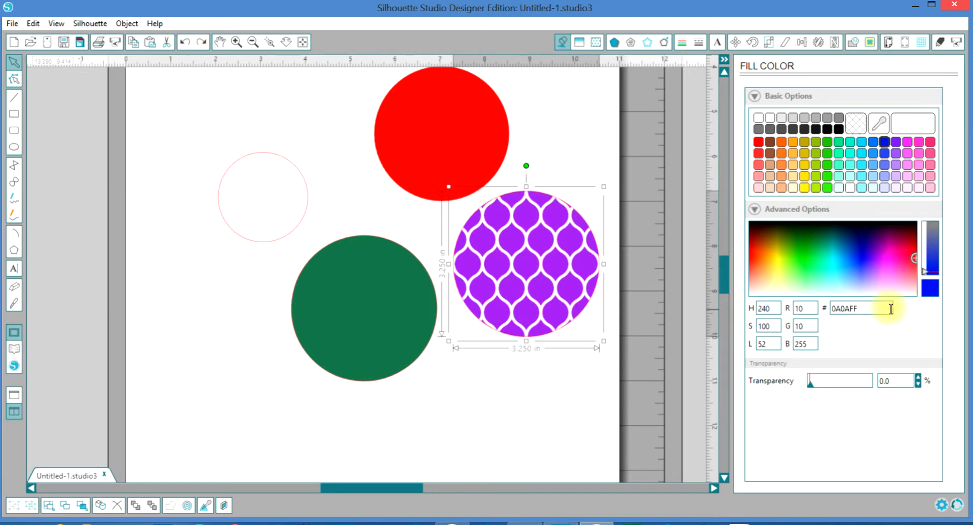
# Narrow the Silhouette Studio window, minimize the browser windows behind it, and place the desktop's showimg image file in the open space beside it
pyautogui.click(932, 5)
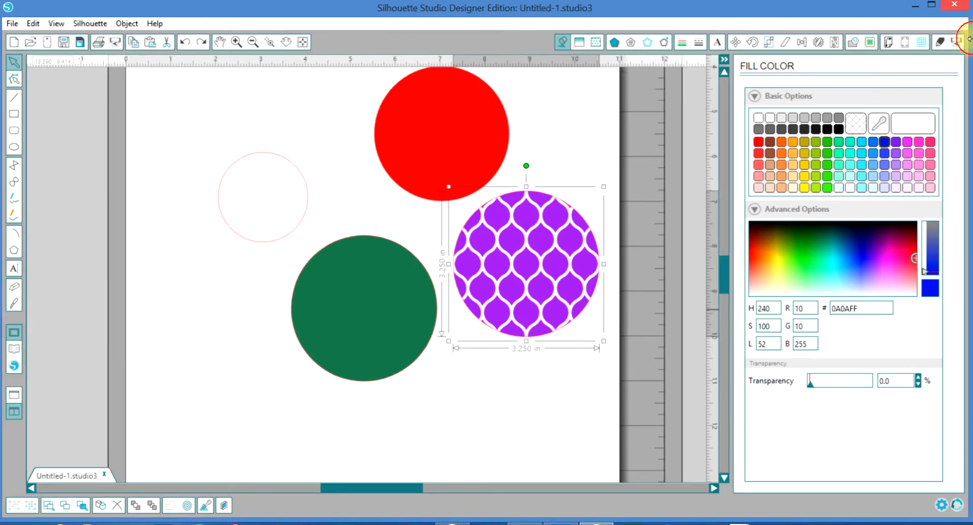
pyautogui.moveTo(968, 39); pyautogui.dragTo(726, 97)
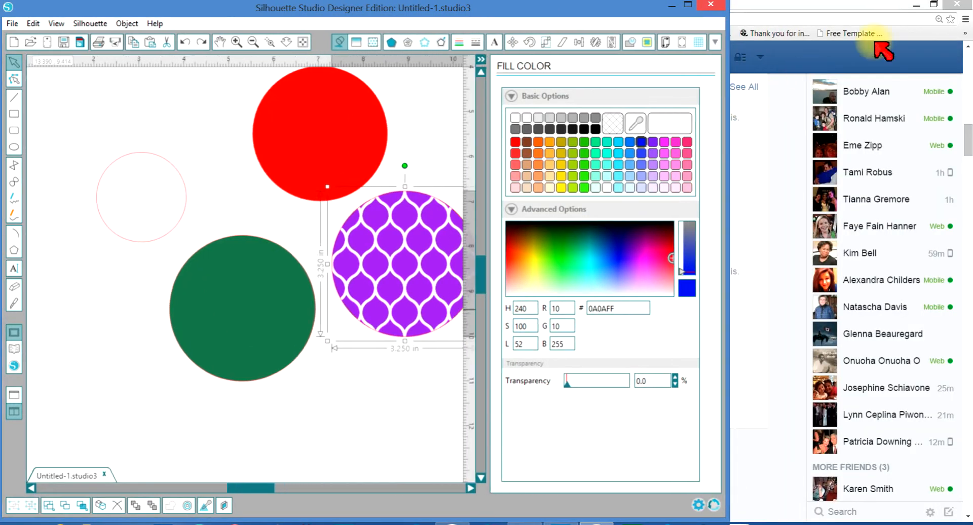
pyautogui.click(948, 9)
pyautogui.click(917, 5)
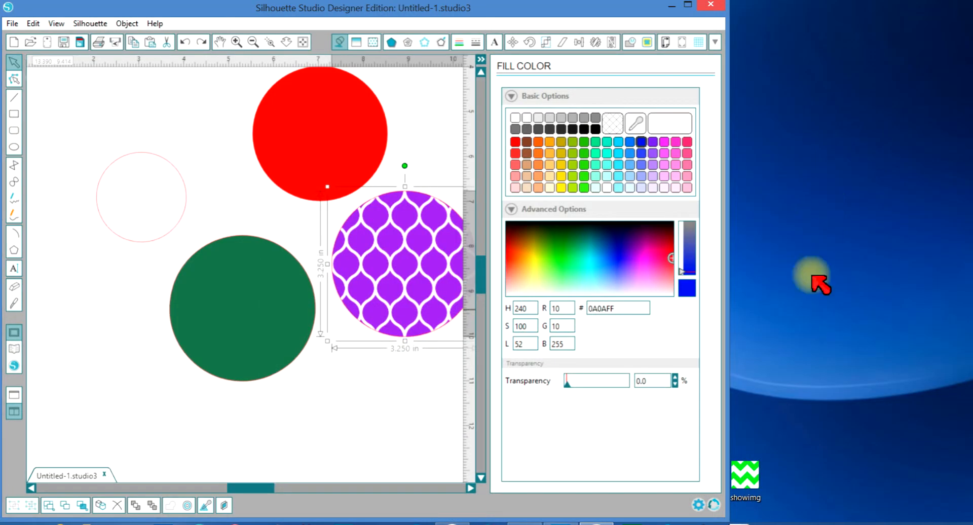
pyautogui.moveTo(741, 500); pyautogui.dragTo(838, 175)
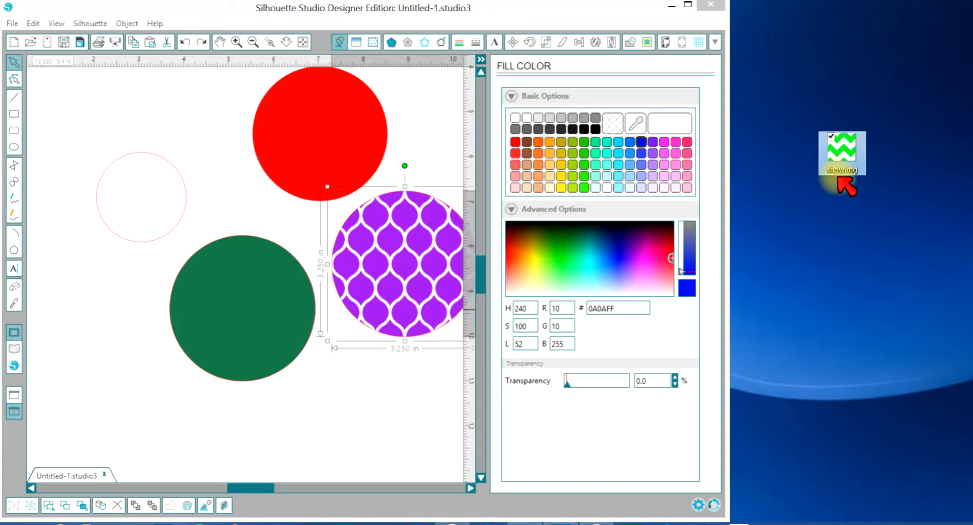
# View the desktop's showimg image, minimize its viewer, and maximize the Silhouette Studio window
pyautogui.doubleClick(841, 147)
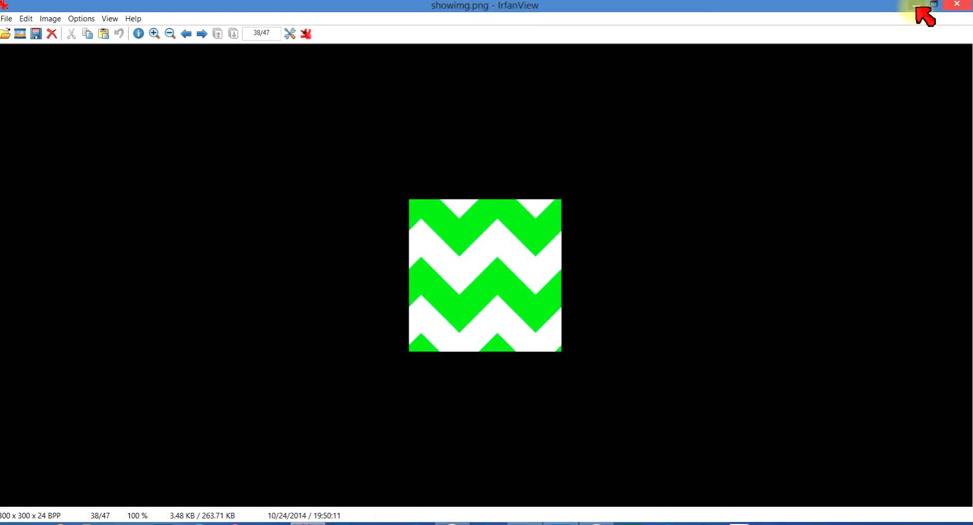
pyautogui.click(918, 6)
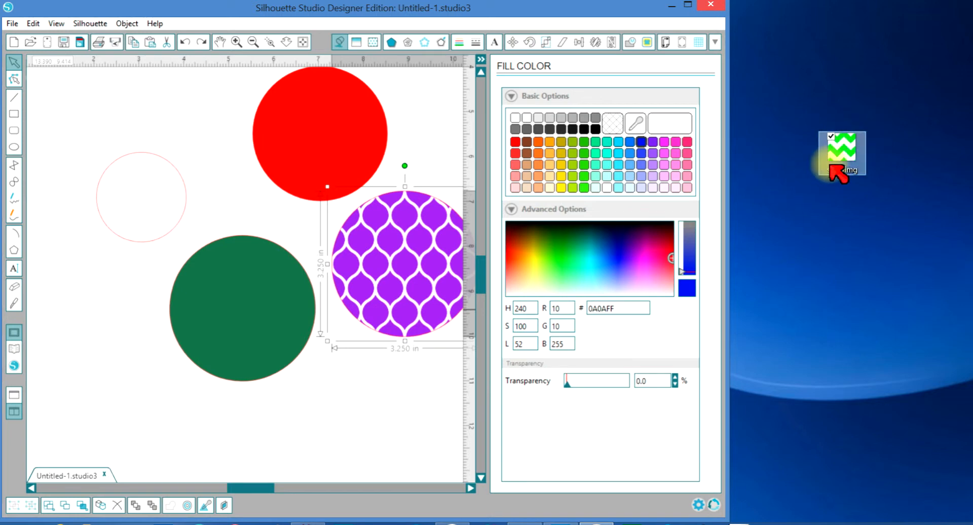
pyautogui.click(689, 6)
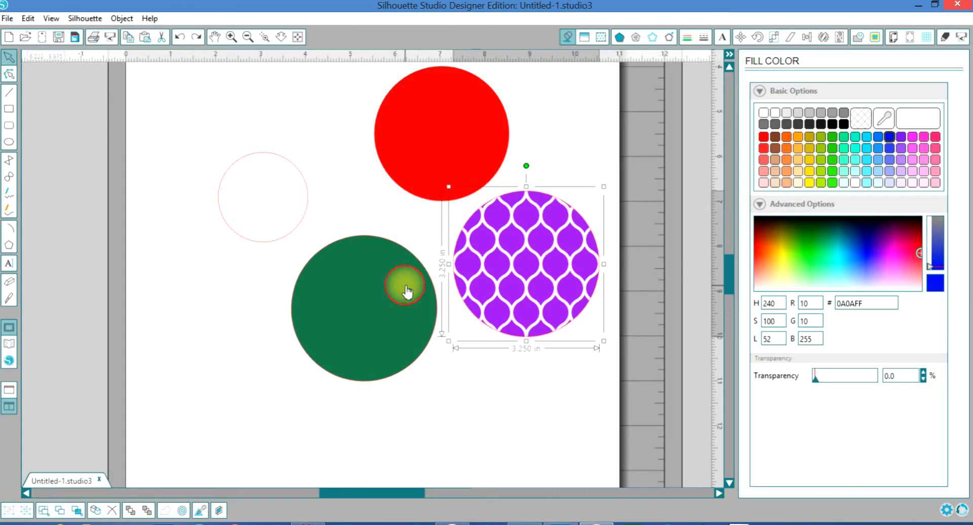
# Stack the solid green circle and the red circle over the purple patterned circle, with the red one in front
pyautogui.moveTo(406, 292); pyautogui.dragTo(572, 256)
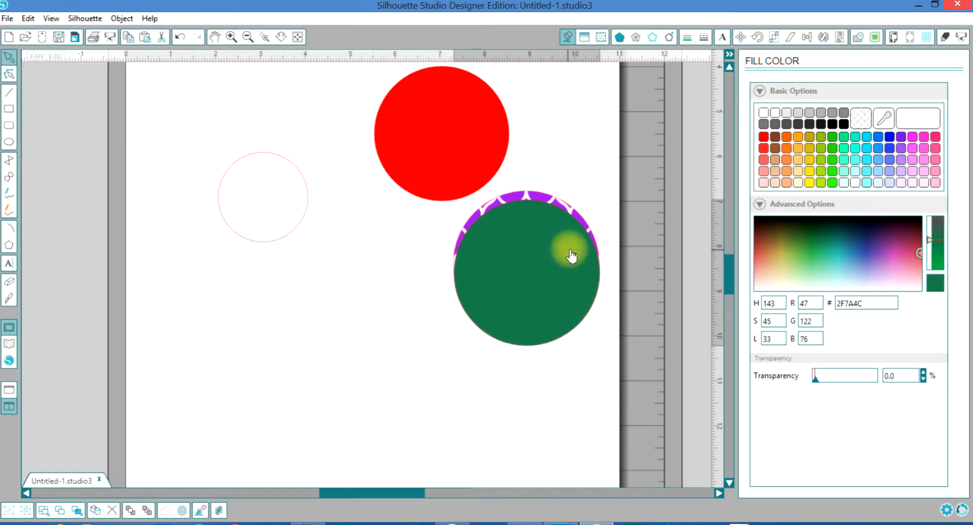
pyautogui.moveTo(478, 157); pyautogui.dragTo(529, 289)
pyautogui.rightClick(441, 289)
pyautogui.click(506, 268)
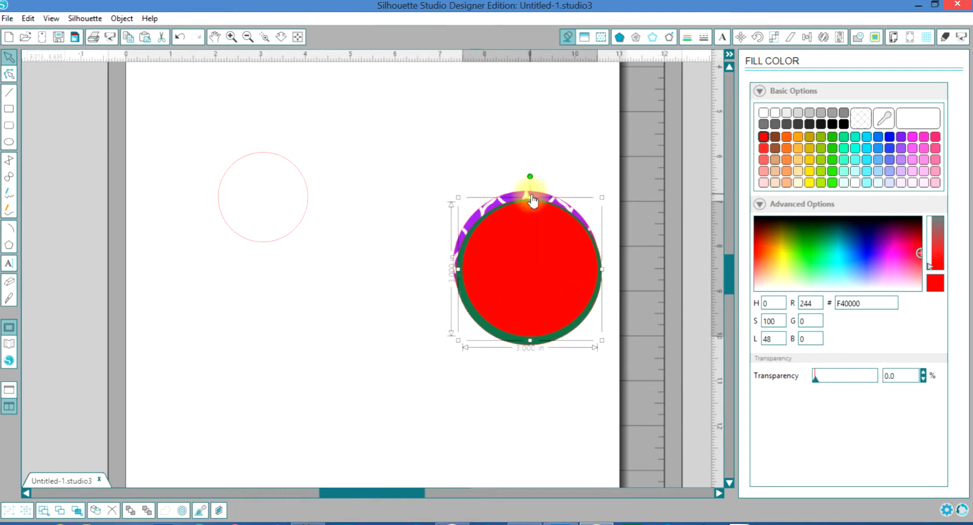
# Select the three stacked circles and align them to a common center
pyautogui.moveTo(535, 149); pyautogui.dragTo(620, 384)
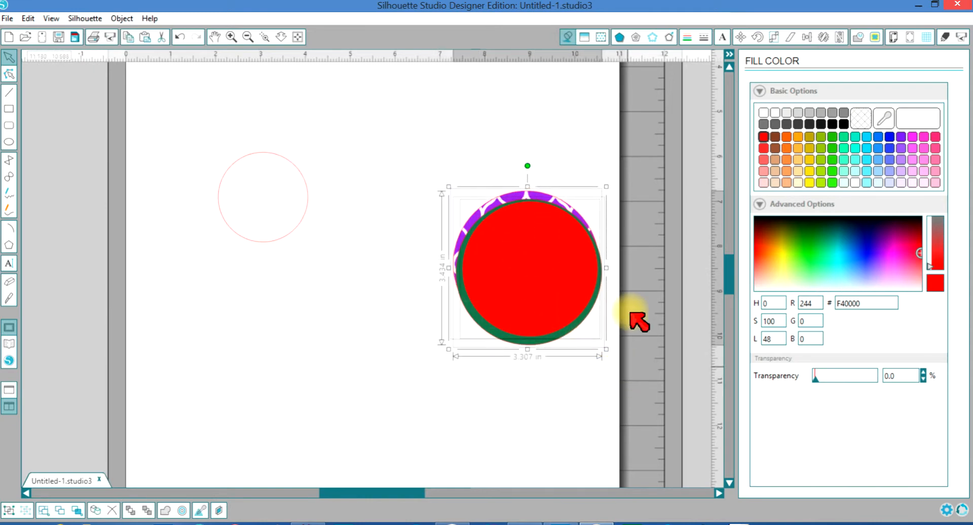
pyautogui.click(809, 38)
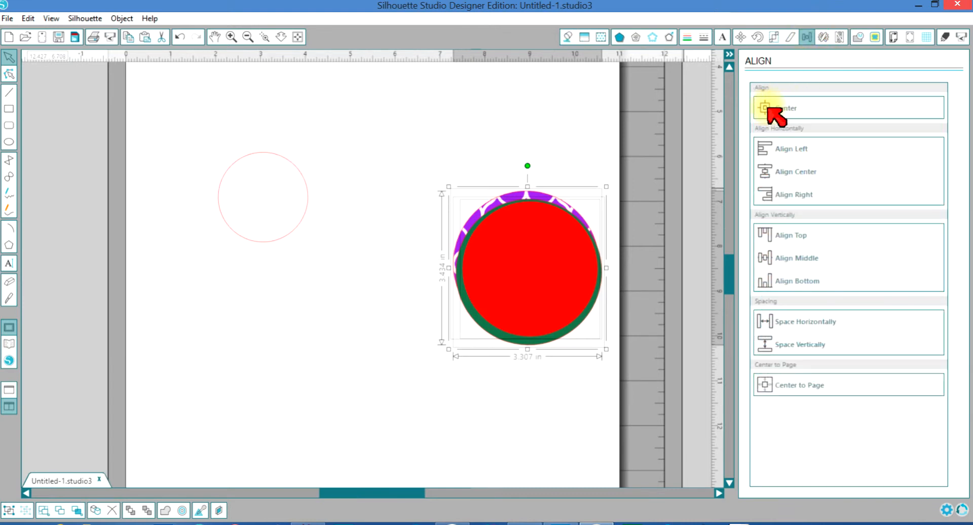
pyautogui.click(768, 107)
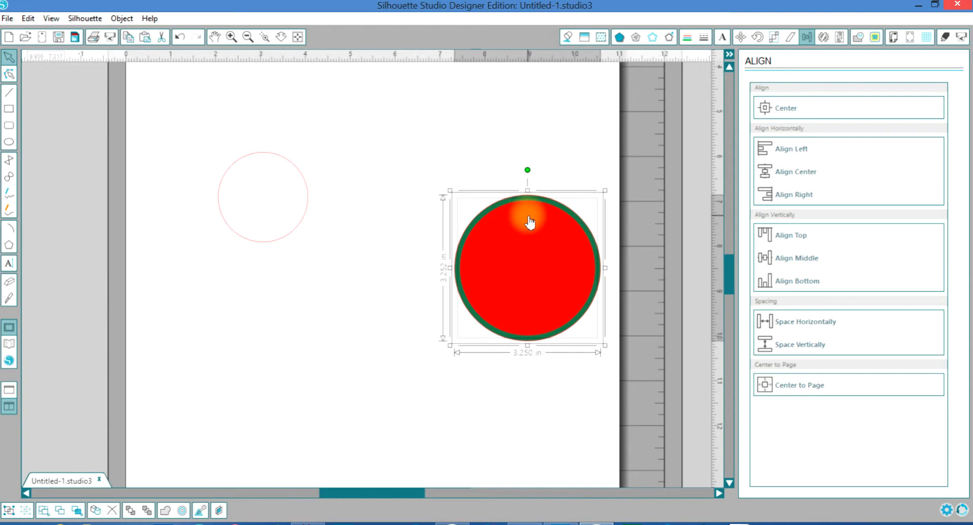
# Shift the circle stack toward the page's middle, then move the red and green circles off the purple patterned circle
pyautogui.moveTo(530, 221); pyautogui.dragTo(452, 243)
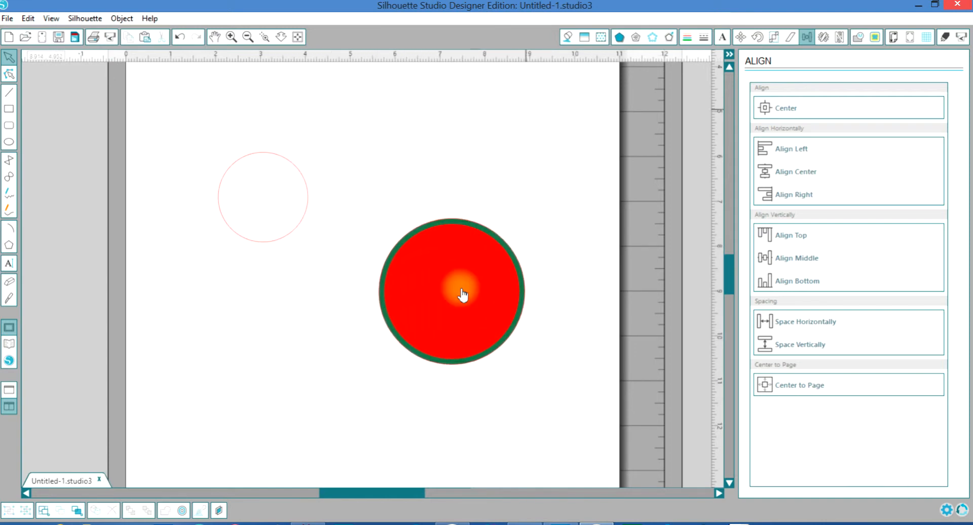
pyautogui.moveTo(441, 304); pyautogui.dragTo(272, 370)
pyautogui.moveTo(396, 304); pyautogui.dragTo(417, 301)
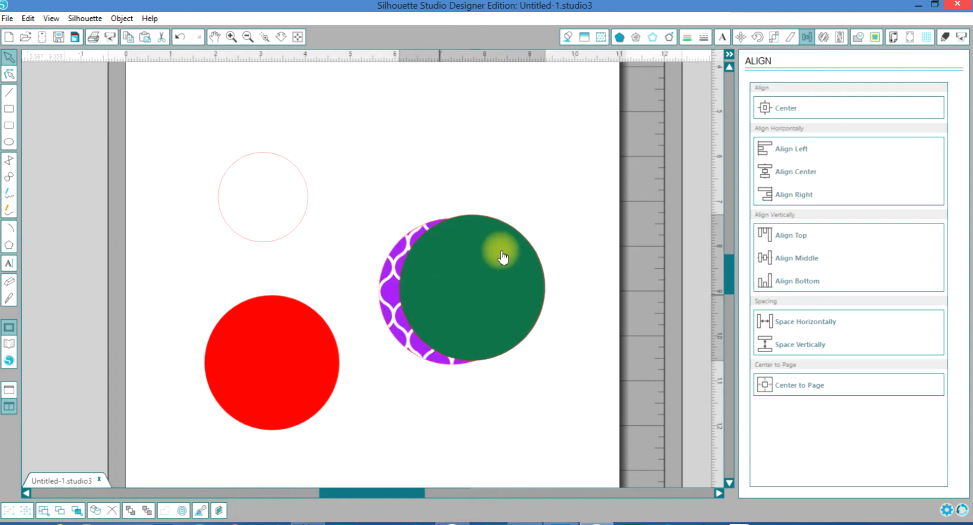
pyautogui.moveTo(503, 258); pyautogui.dragTo(619, 137)
# Scale the purple patterned circle to 4 in wide by 4 in high with the aspect locked
pyautogui.click(467, 263)
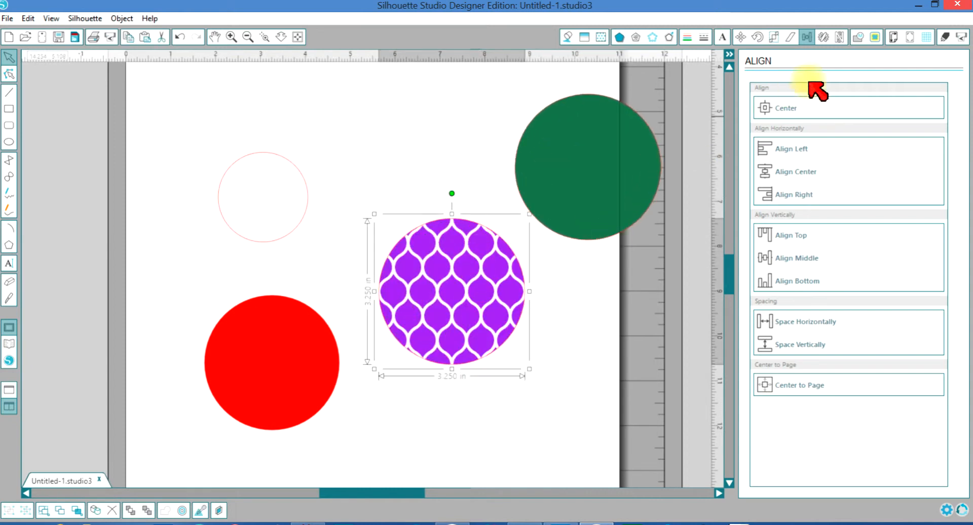
pyautogui.click(774, 38)
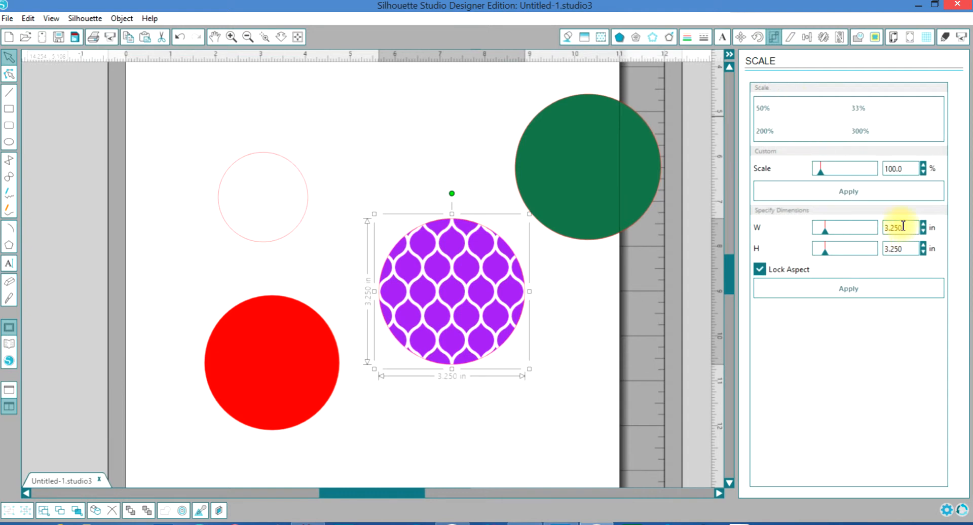
pyautogui.moveTo(904, 230); pyautogui.dragTo(876, 234)
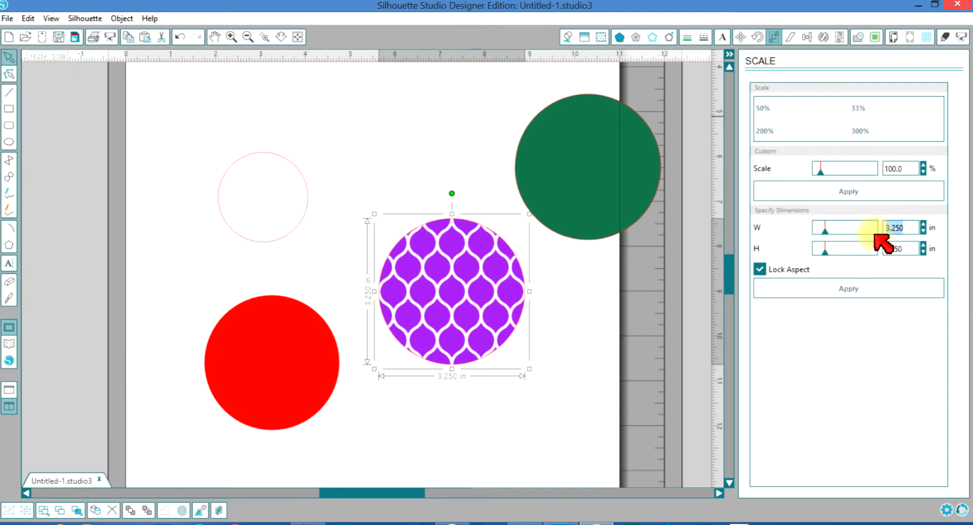
pyautogui.write('4')
pyautogui.click(904, 248)
pyautogui.write('4')
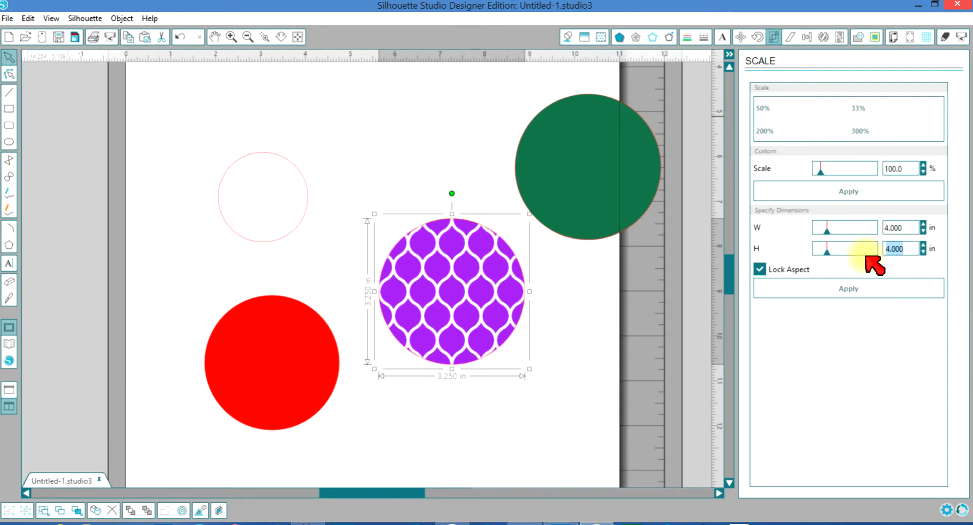
pyautogui.click(847, 292)
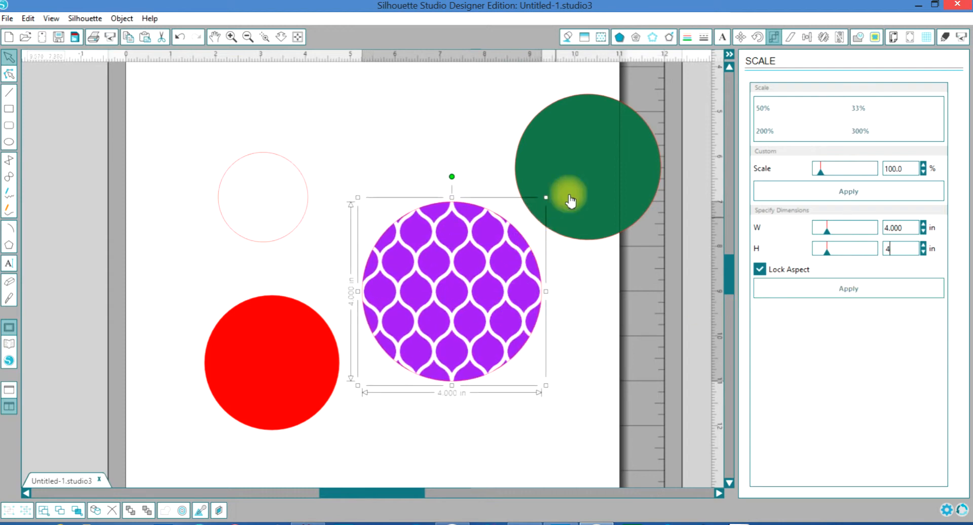
# Place the green circle on the enlarged patterned circle and the red circle on top of the green one
pyautogui.moveTo(578, 174); pyautogui.dragTo(447, 315)
pyautogui.click(288, 330)
pyautogui.moveTo(288, 330); pyautogui.dragTo(462, 256)
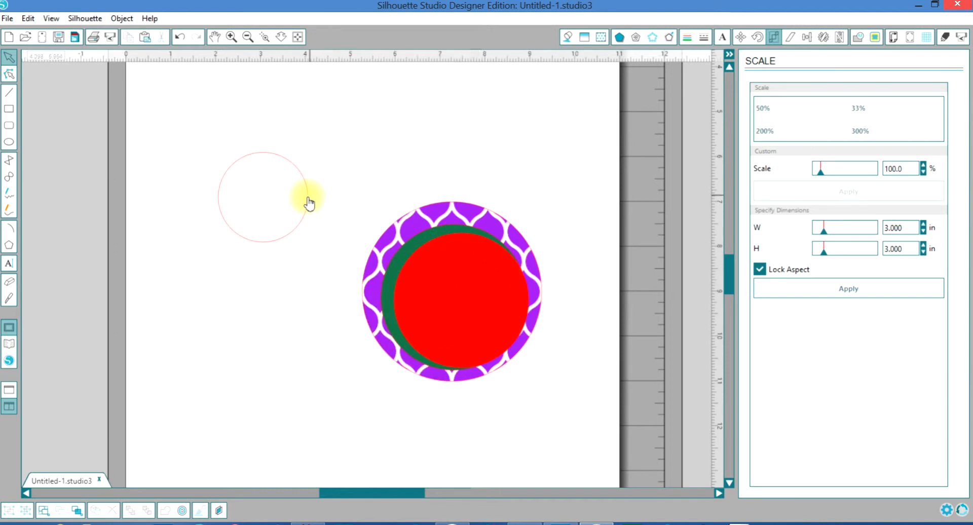
# Move the unfilled 2 in circle closer to the stack and bring it to the front
pyautogui.moveTo(309, 203); pyautogui.dragTo(362, 206)
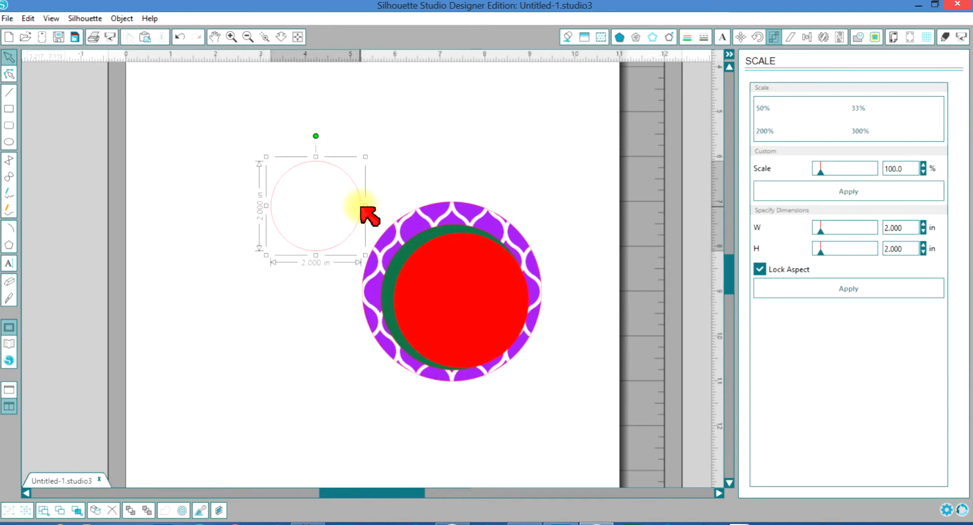
pyautogui.rightClick(362, 207)
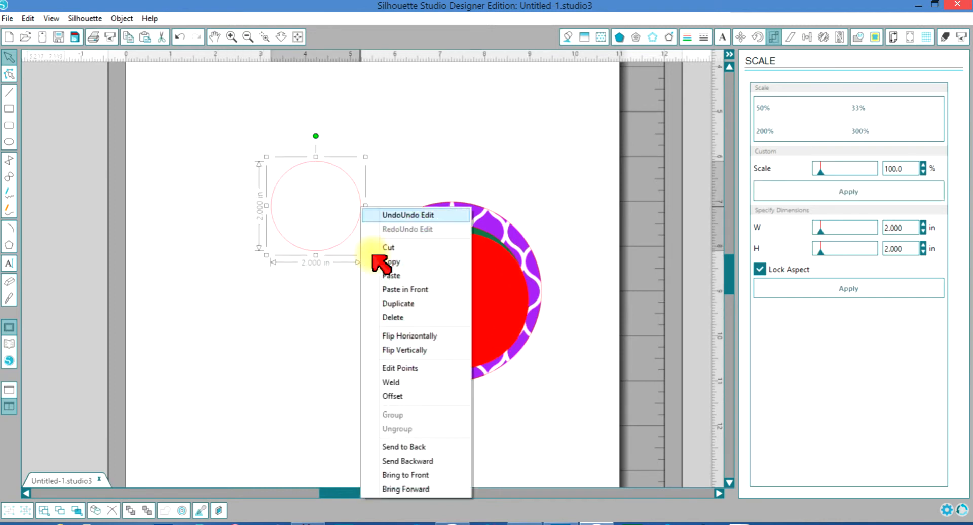
pyautogui.click(400, 475)
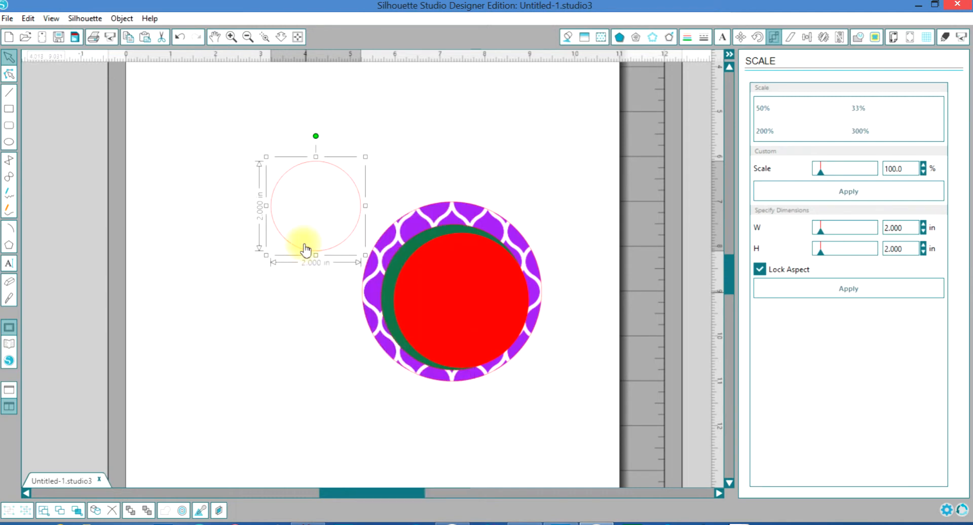
# Fill the 2 in circle with yellow FFF505 and place it on the red circle
pyautogui.click(569, 37)
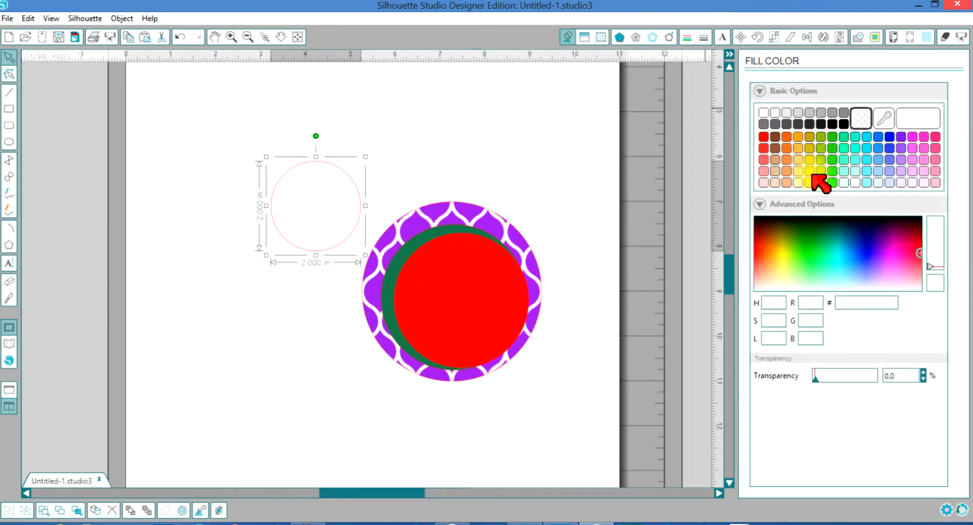
pyautogui.click(809, 177)
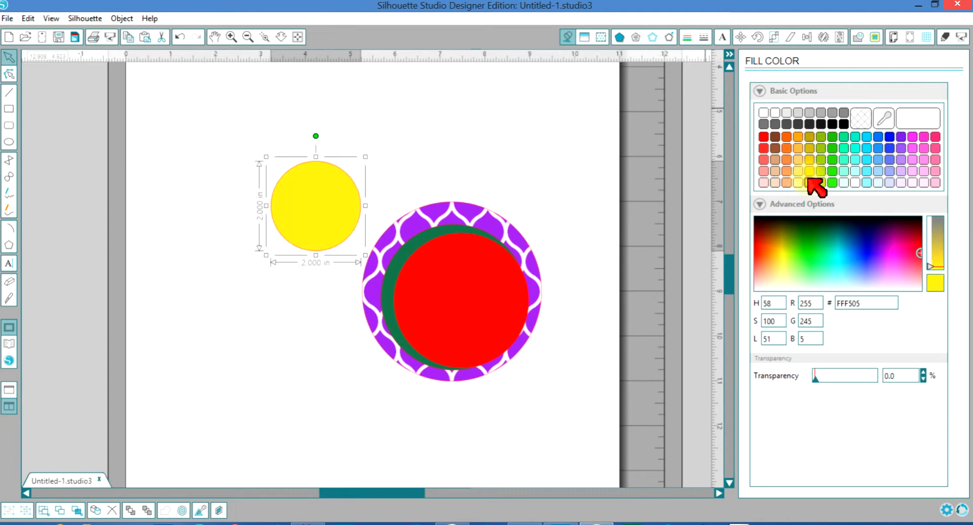
pyautogui.moveTo(336, 186); pyautogui.dragTo(474, 275)
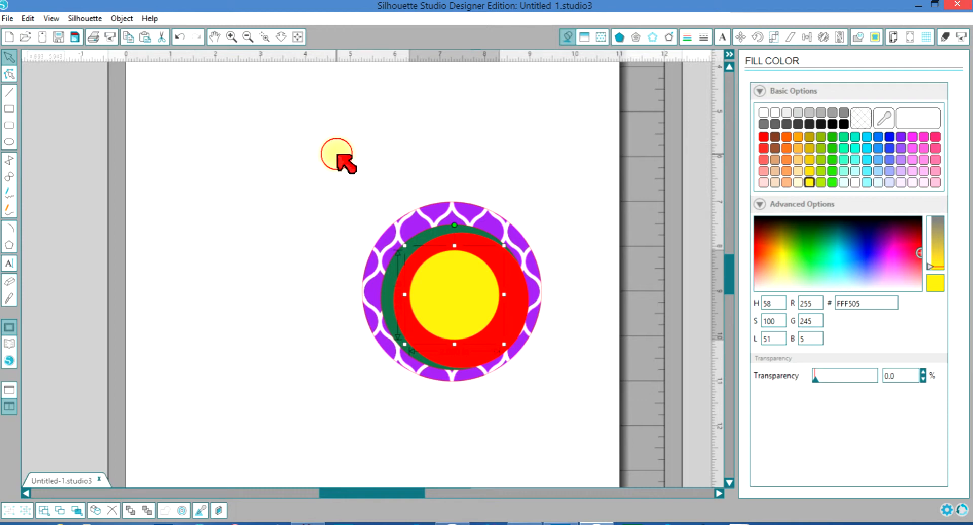
# Select all four stacked circles, align them to a common center, and deselect them
pyautogui.moveTo(338, 155); pyautogui.dragTo(594, 420)
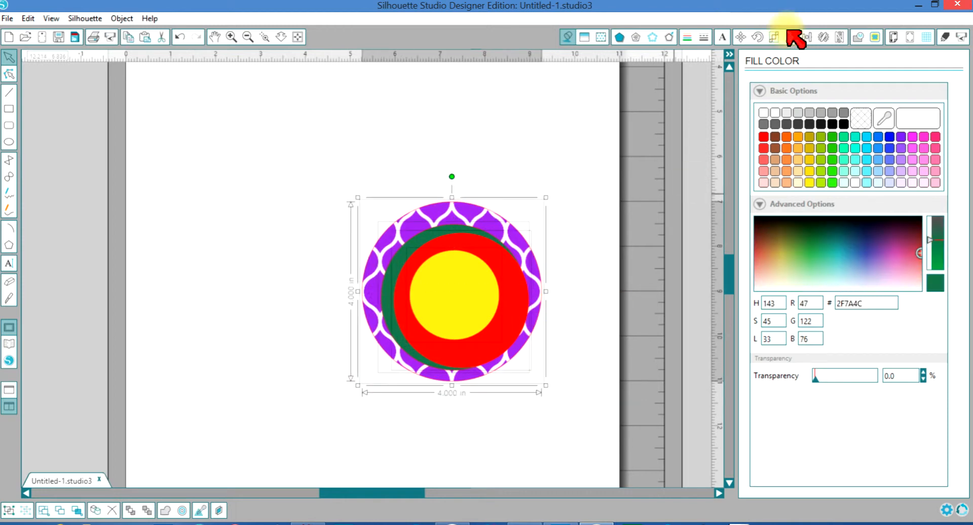
pyautogui.click(807, 38)
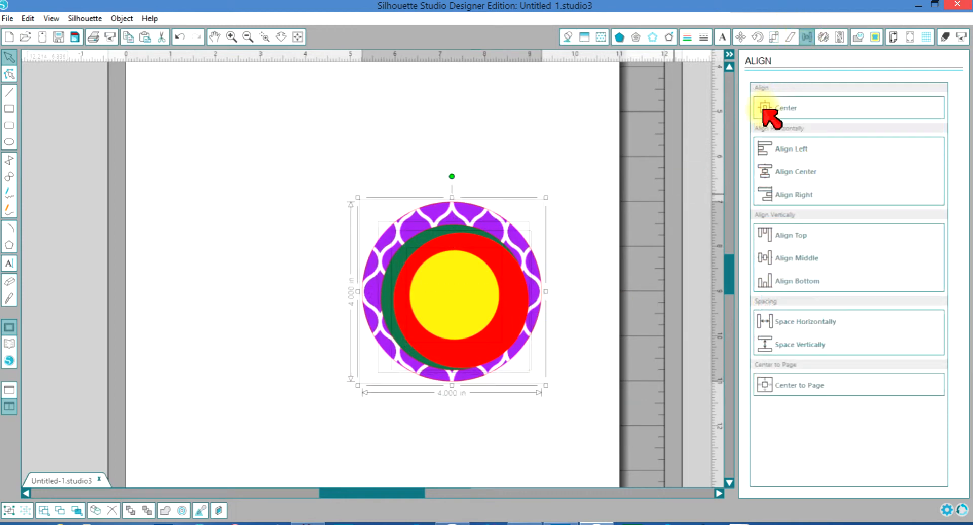
pyautogui.click(766, 108)
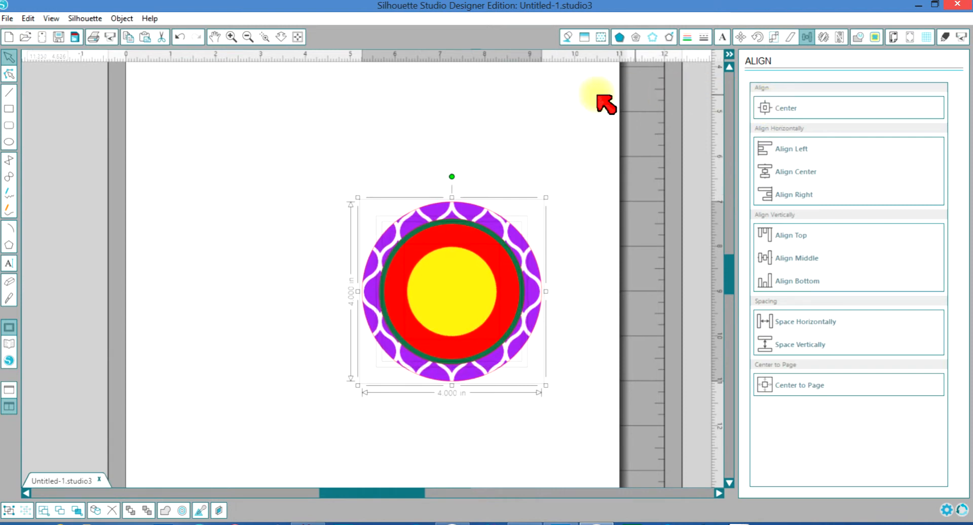
pyautogui.click(572, 104)
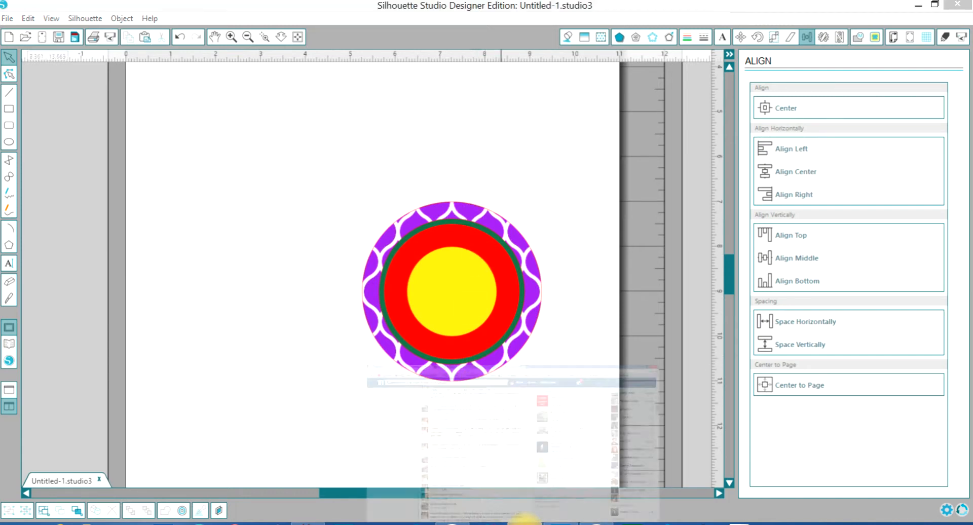
# Switch to the web browser, check the turkey clipart results, and open Google Images in a new tab
pyautogui.click(524, 523)
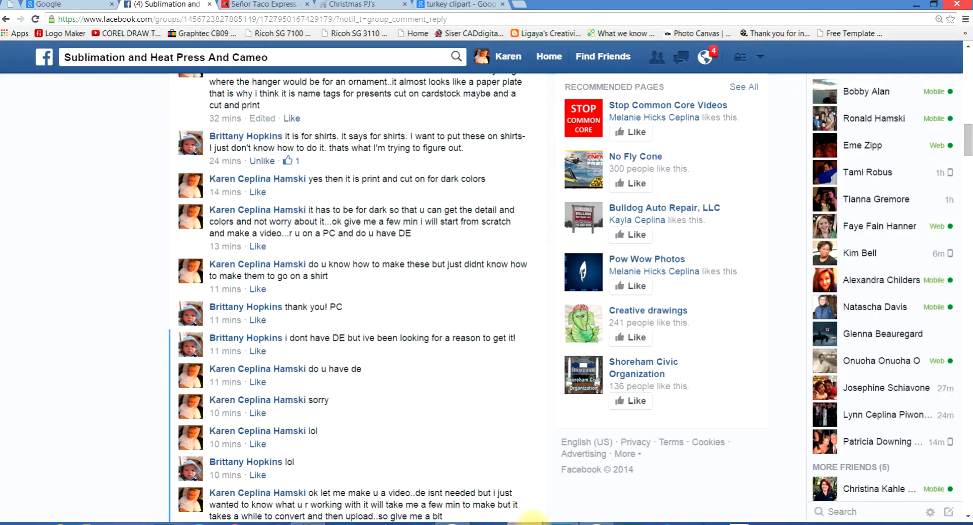
pyautogui.click(465, 5)
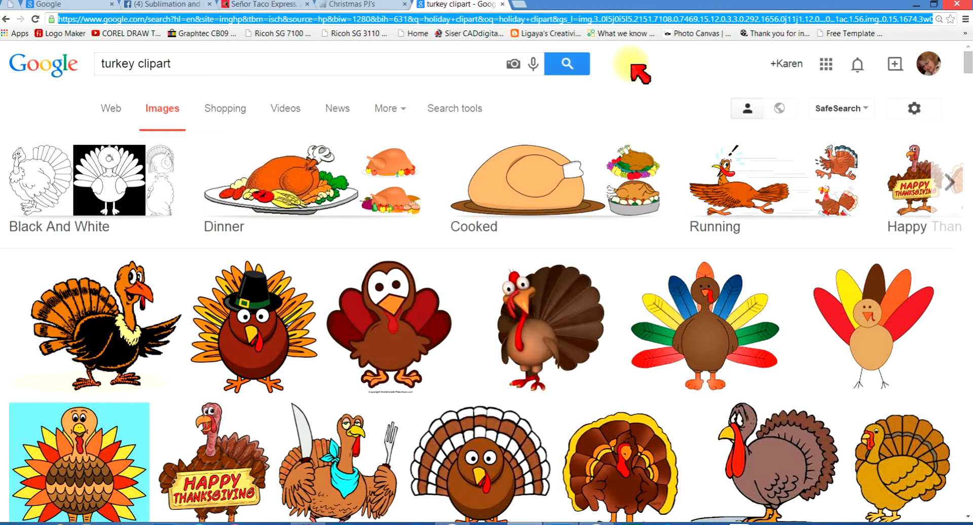
pyautogui.click(518, 5)
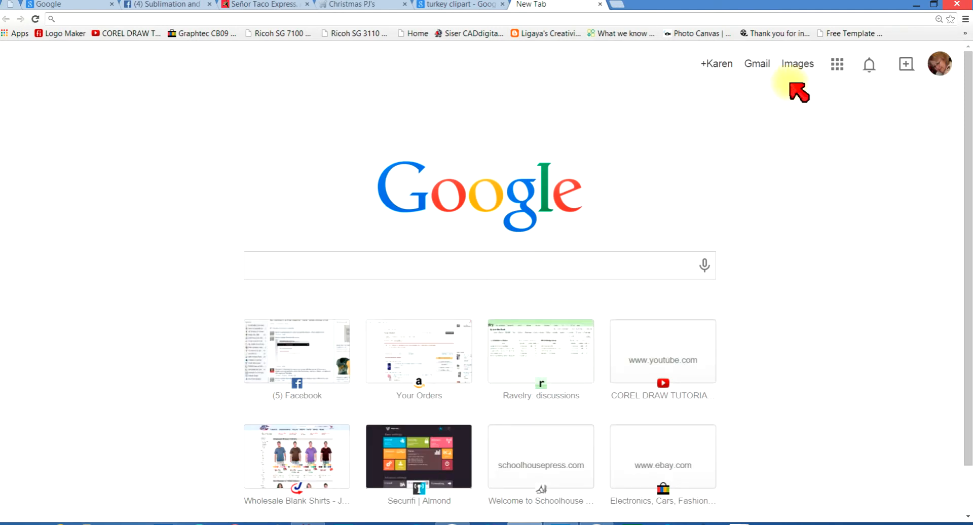
pyautogui.click(797, 67)
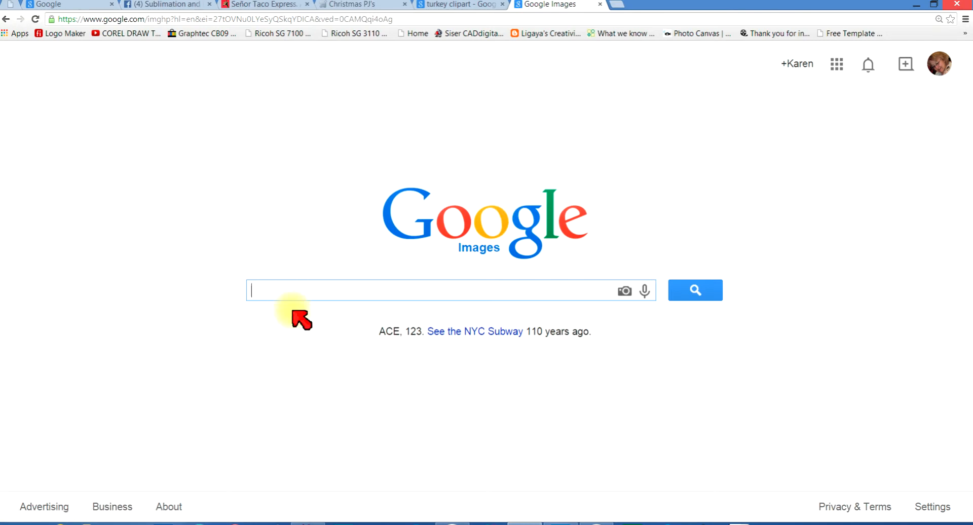
pyautogui.write('deer')
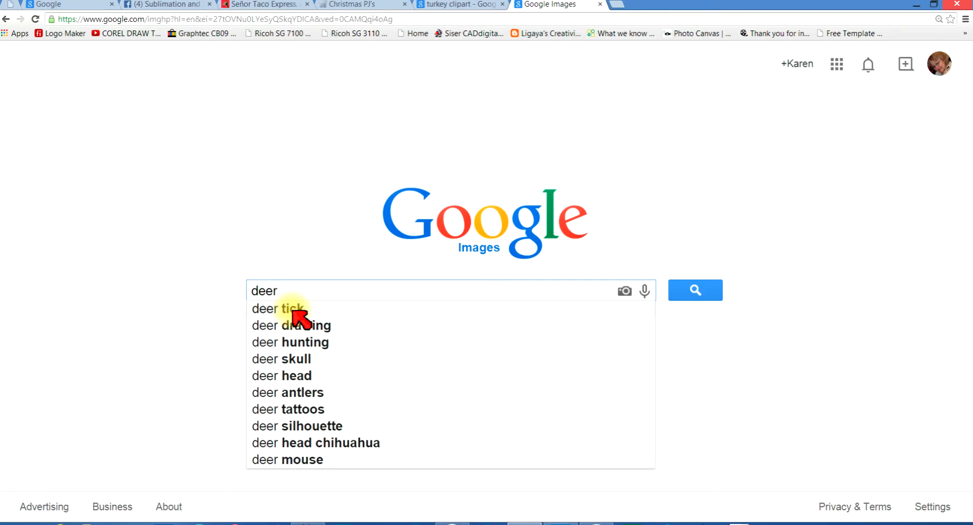
pyautogui.press('BackSpace')
pyautogui.press('BackSpace')
pyautogui.press('BackSpace')
pyautogui.press('BackSpace')
pyautogui.press('BackSpace')
# Search Google Images for "christmas deer clip art"
pyautogui.write('c')
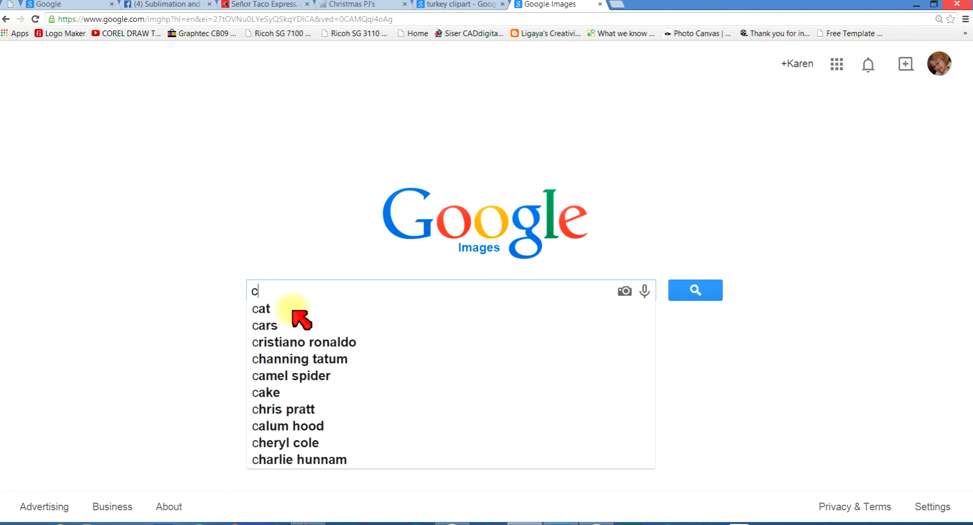
pyautogui.write('hristm')
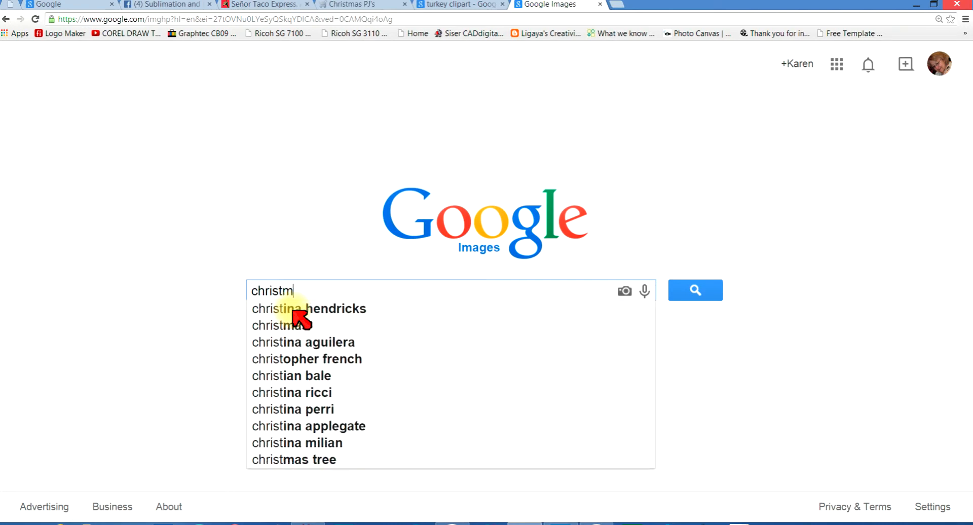
pyautogui.write('as deer ')
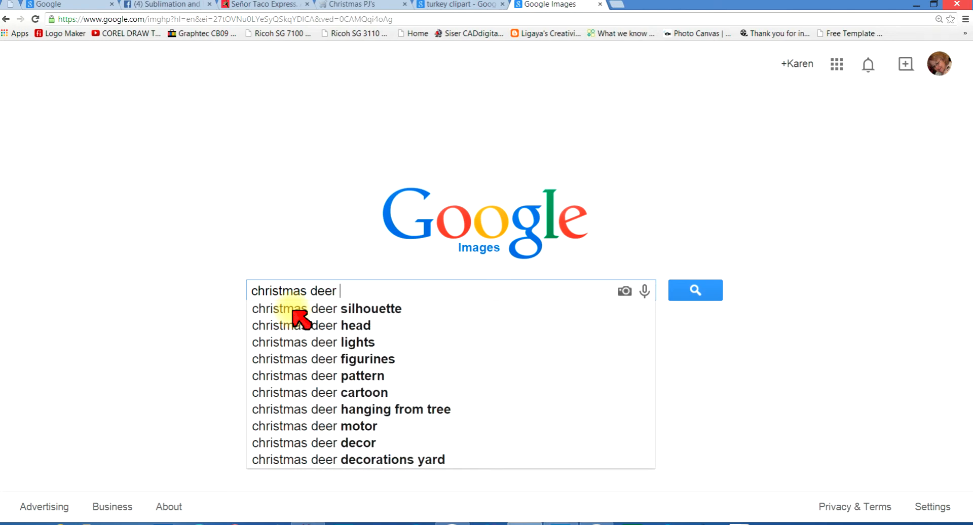
pyautogui.write('c')
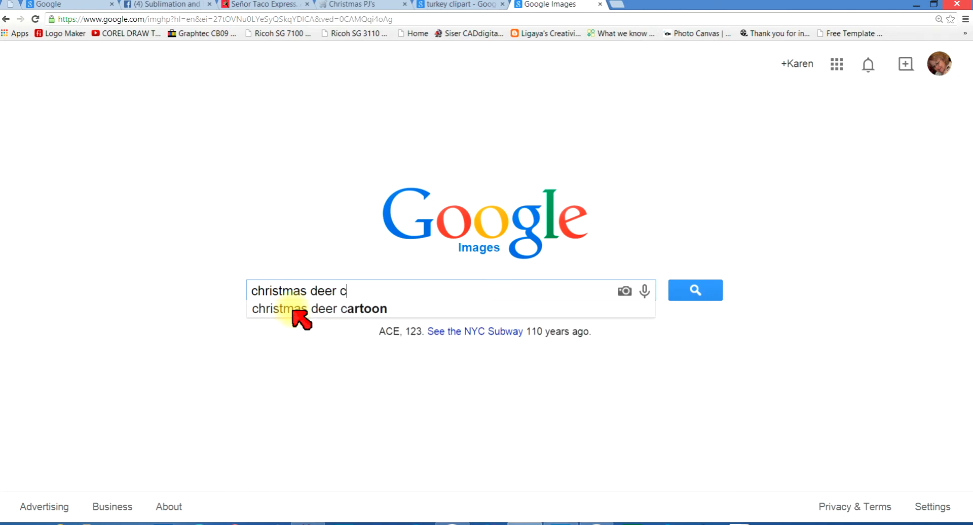
pyautogui.write('lip art')
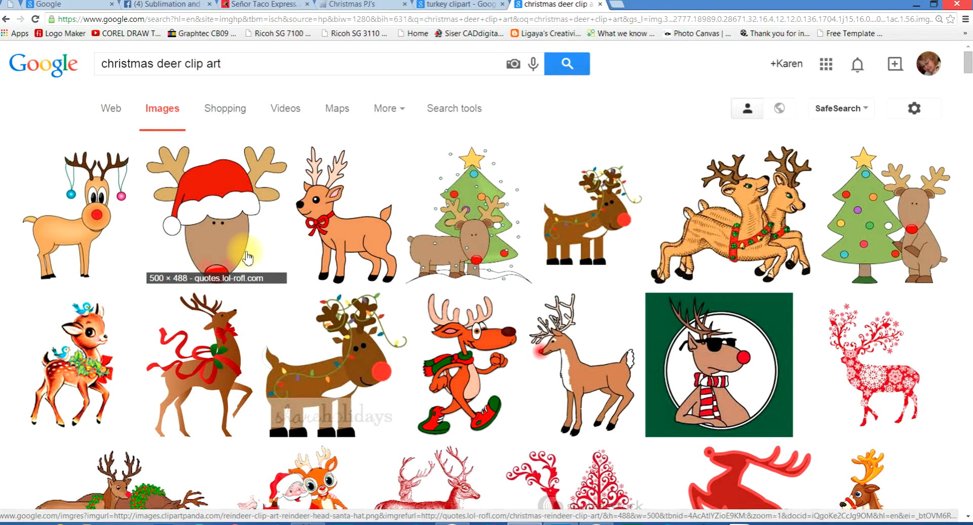
# Open the reindeer head with the Santa hat from the image results and save it to the Desktop as reindeer-clip-art-reindeer-head-santa-hat
pyautogui.scroll(-2, 712, 319)
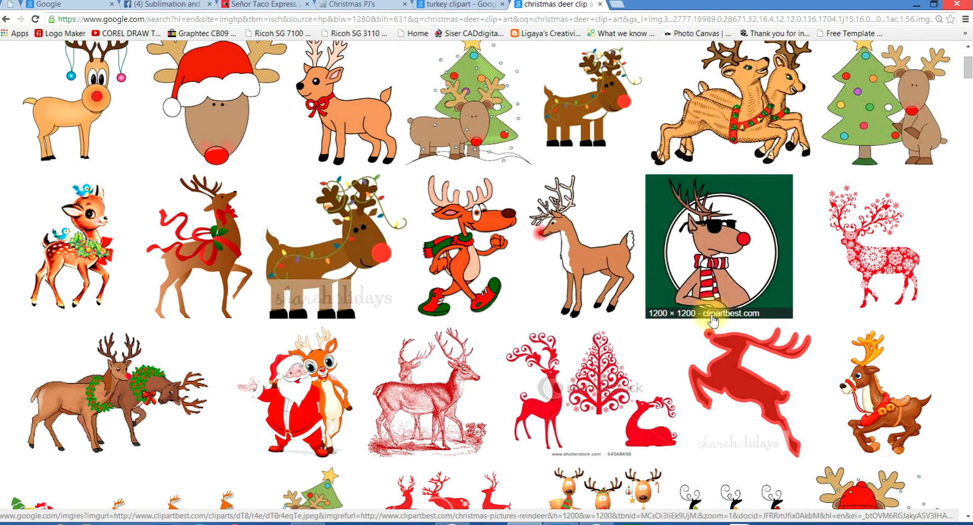
pyautogui.scroll(-2, 712, 319)
pyautogui.scroll(-4, 712, 319)
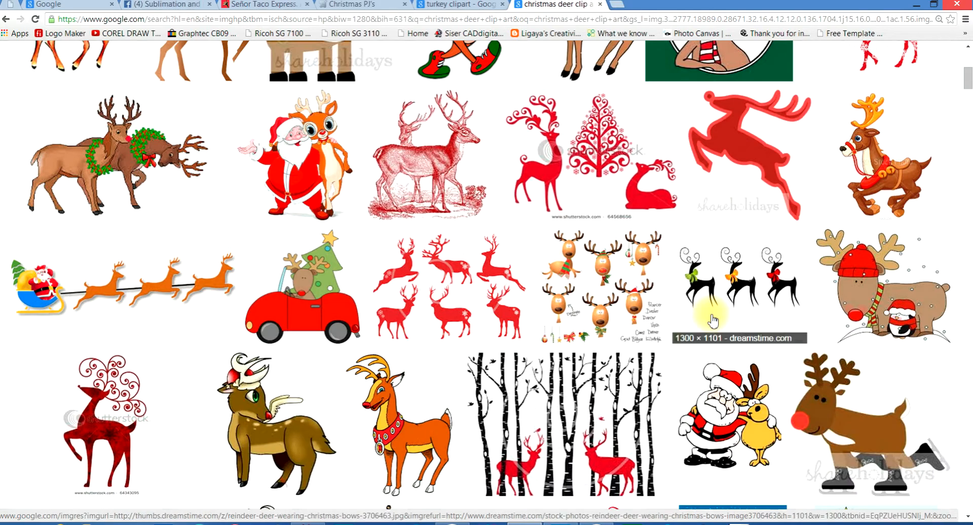
pyautogui.scroll(-2, 714, 321)
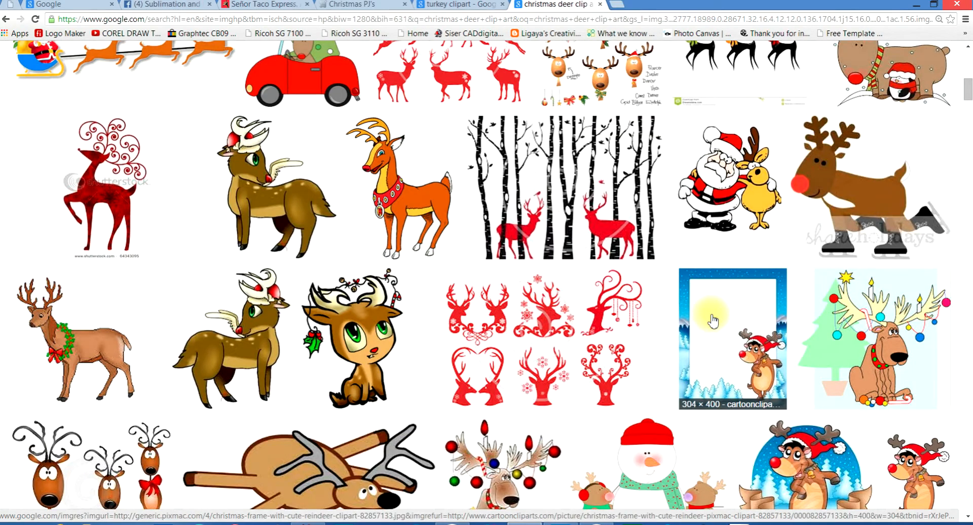
pyautogui.scroll(10, 712, 319)
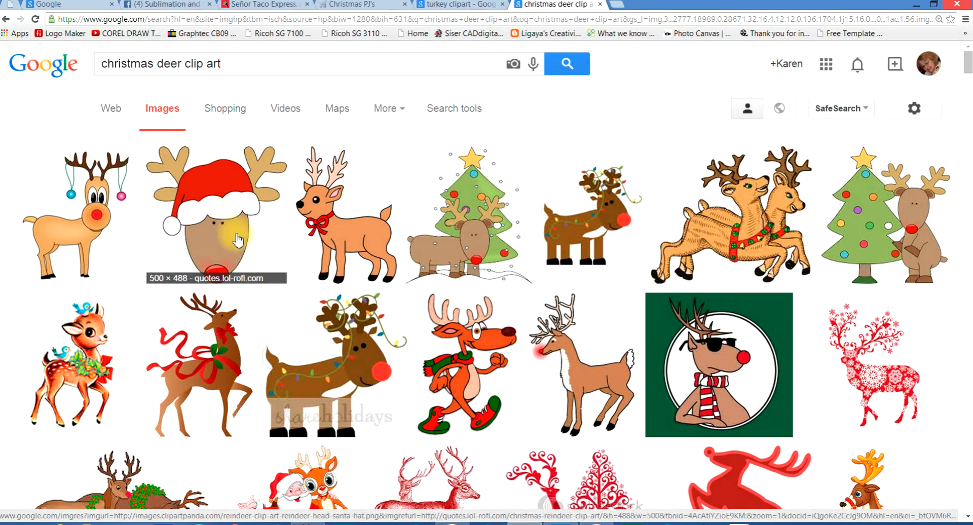
pyautogui.click(250, 242)
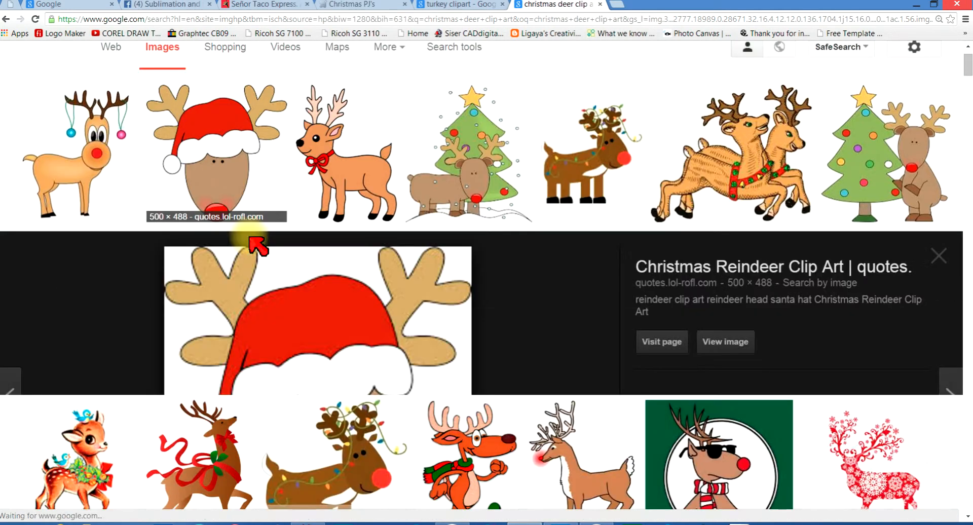
pyautogui.rightClick(325, 290)
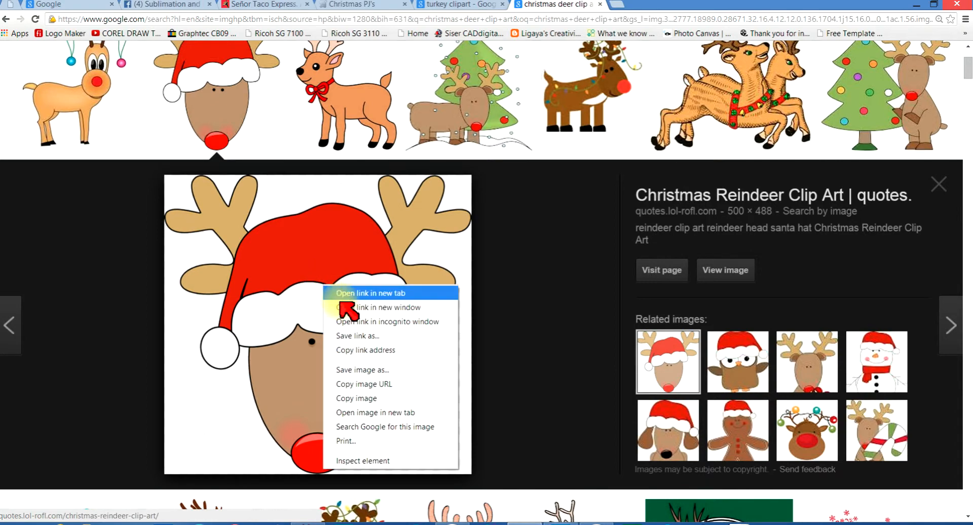
pyautogui.click(359, 370)
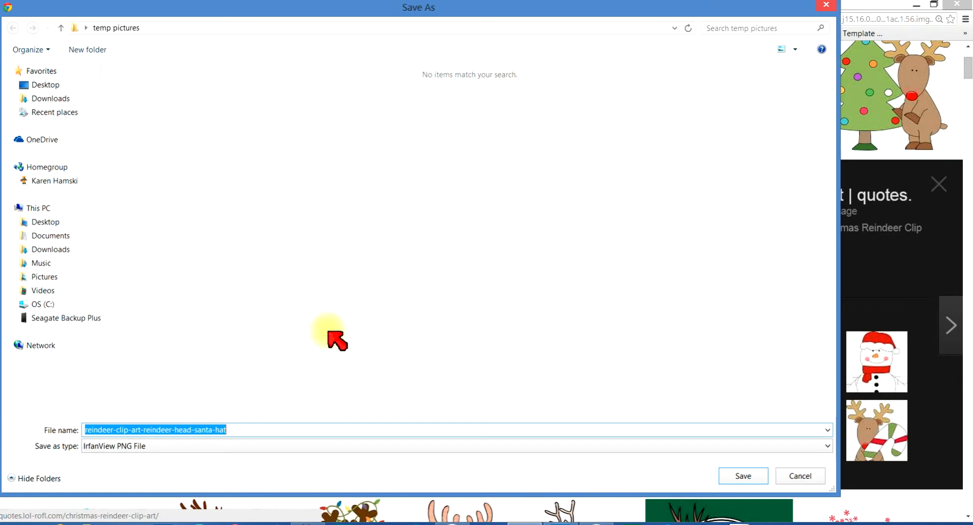
pyautogui.click(46, 87)
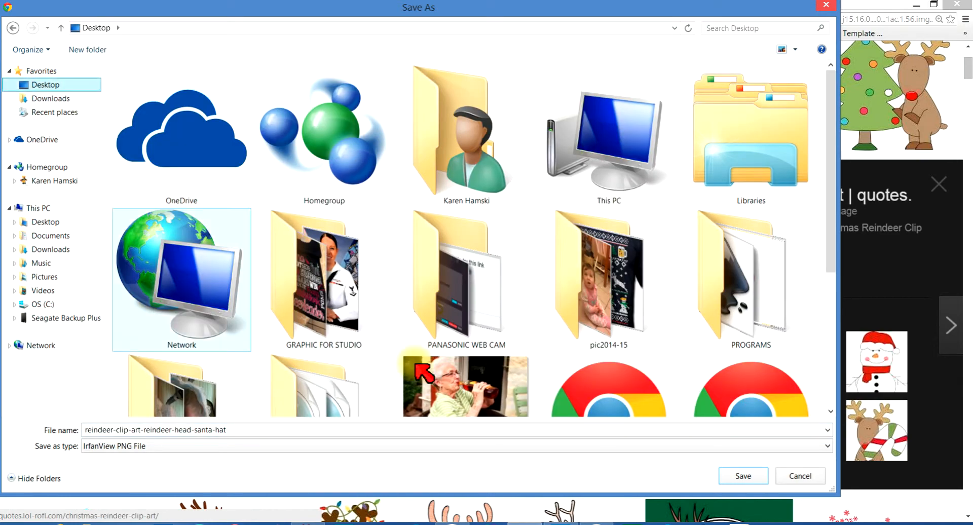
pyautogui.click(740, 479)
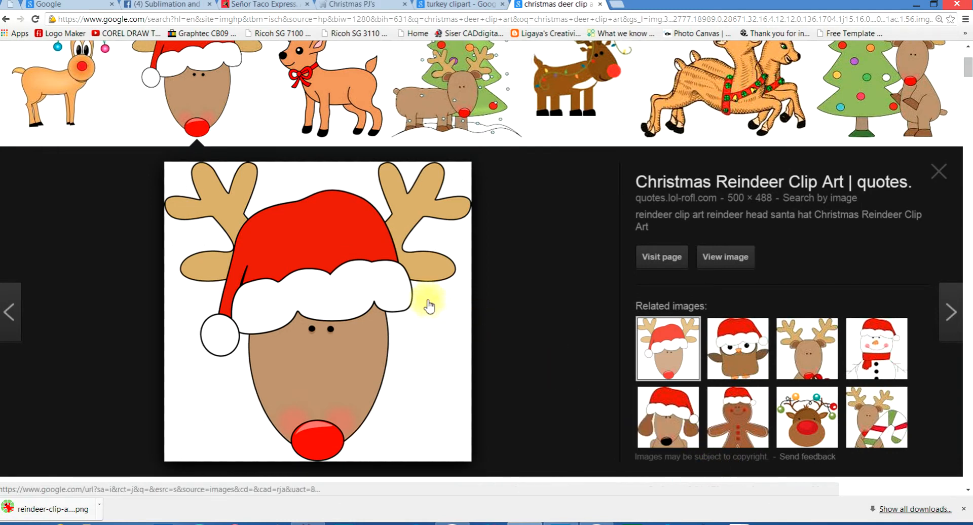
# Copy the reindeer image, switch to Silhouette Studio, paste it and place it beside the circle stack
pyautogui.rightClick(341, 287)
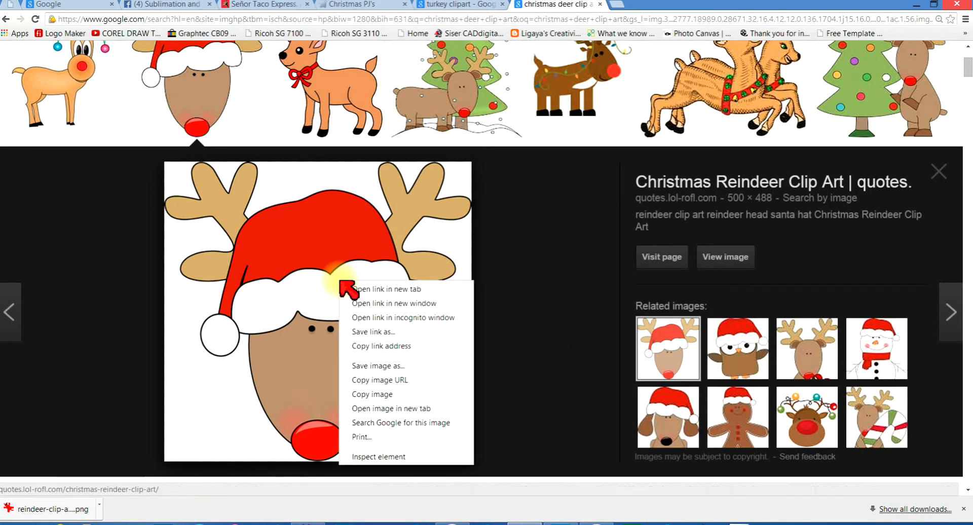
pyautogui.click(396, 395)
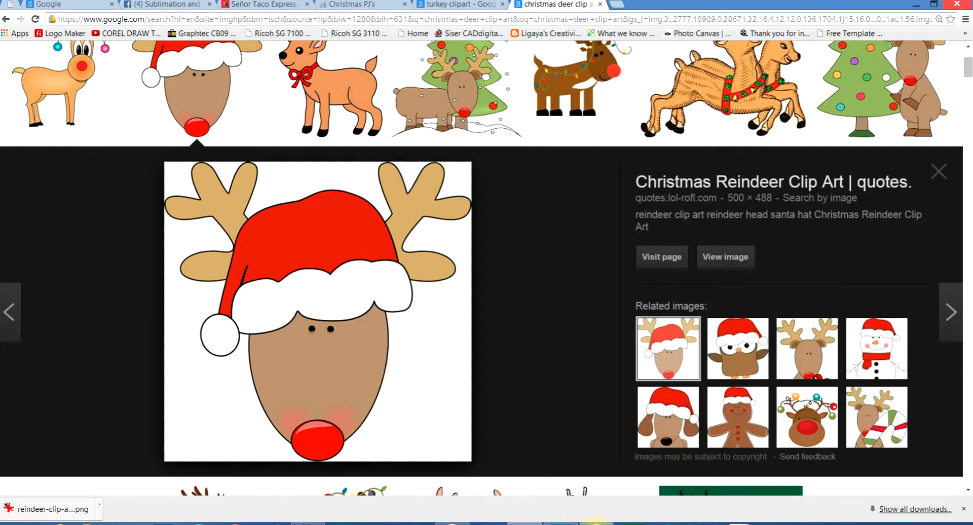
pyautogui.click(597, 522)
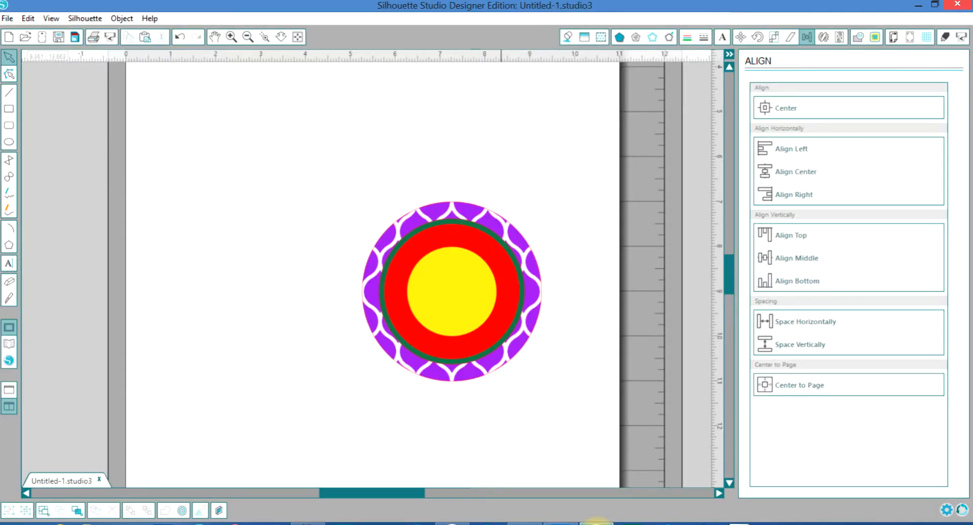
pyautogui.rightClick(235, 207)
pyautogui.click(265, 232)
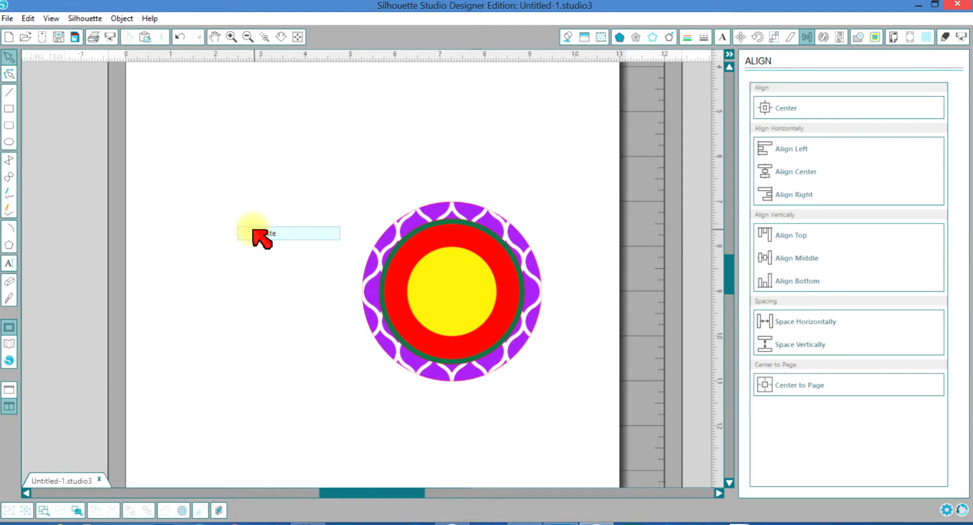
pyautogui.moveTo(390, 286); pyautogui.dragTo(264, 238)
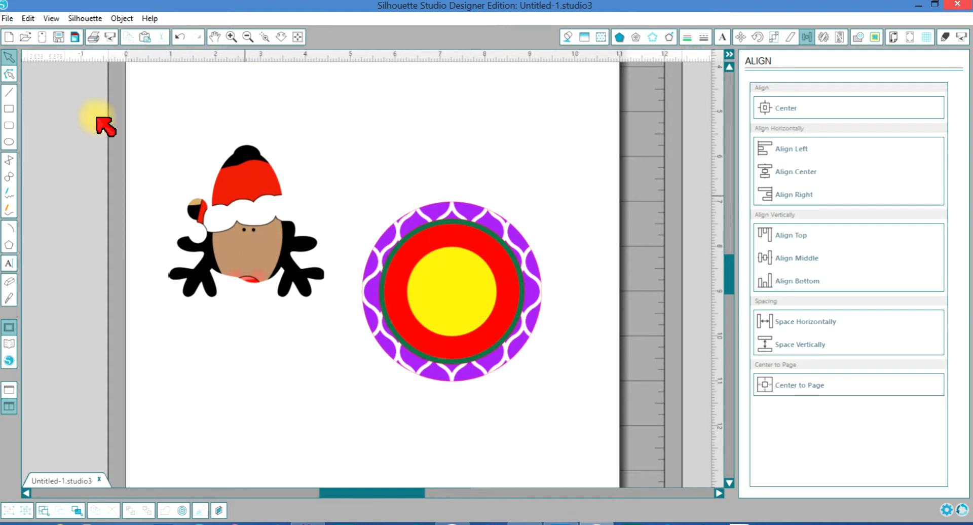
# Start merging a file from the Desktop and set the listing to show all file types
pyautogui.click(7, 19)
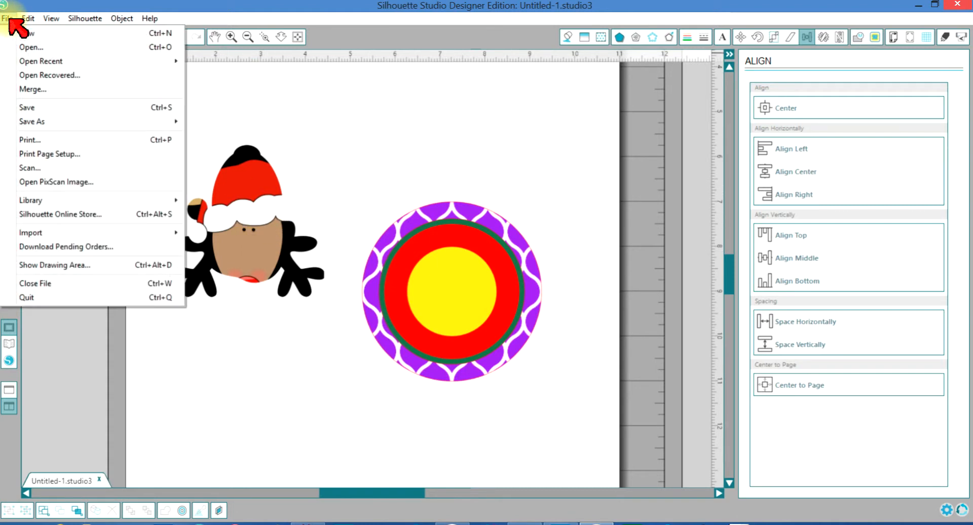
pyautogui.click(30, 89)
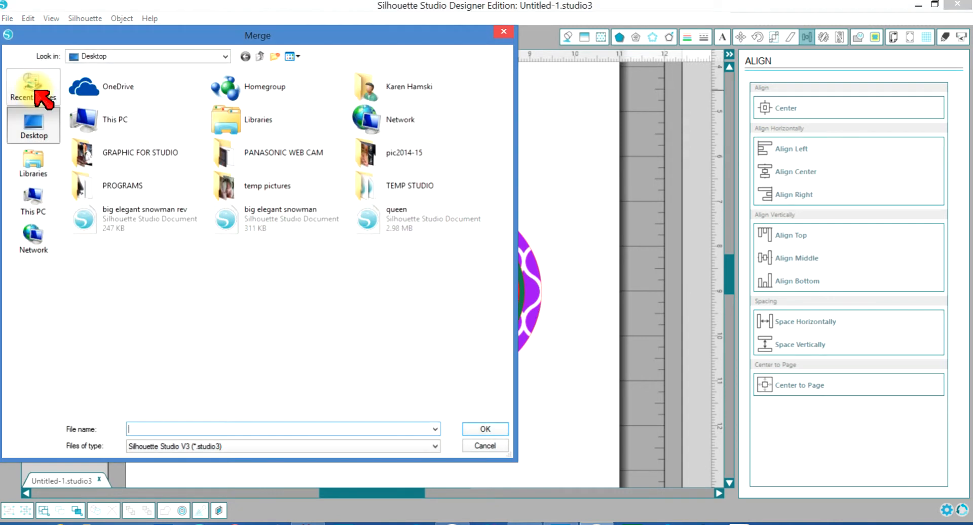
pyautogui.click(437, 446)
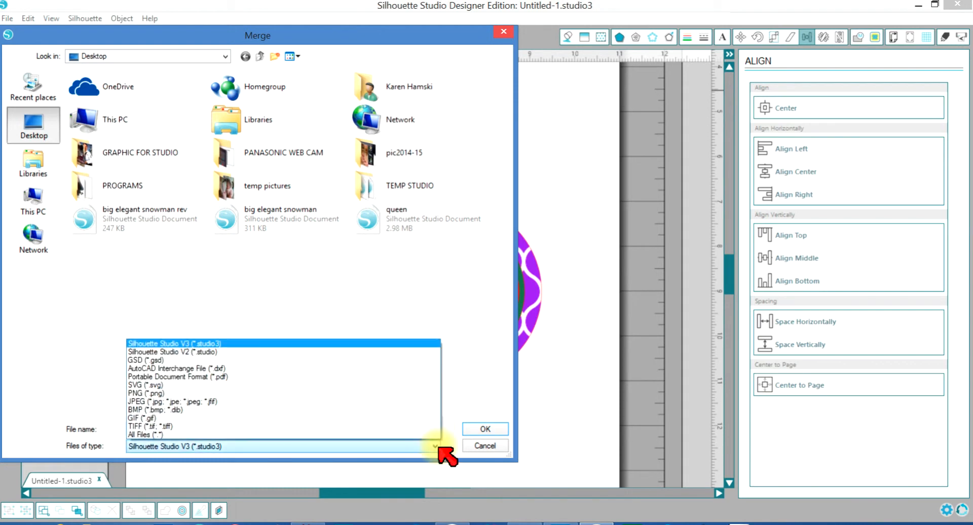
pyautogui.click(436, 446)
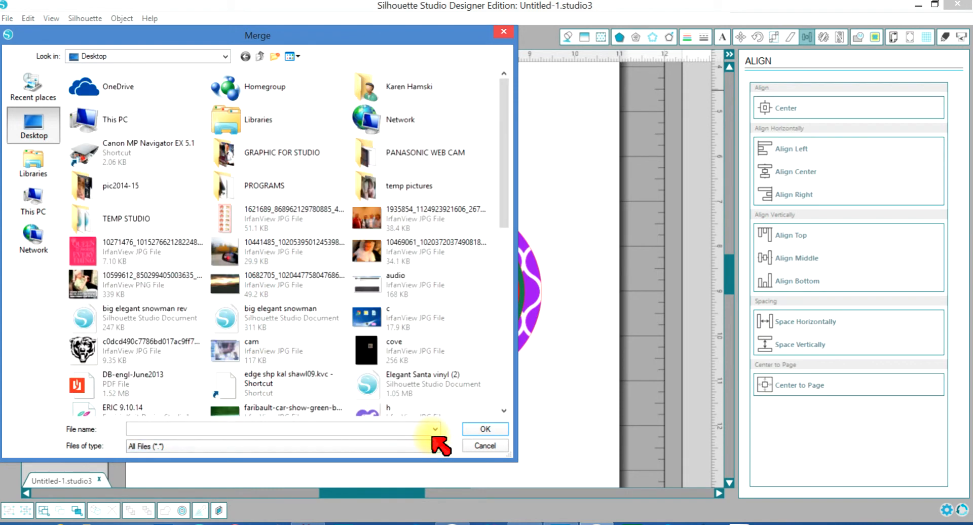
# Find the saved reindeer-clip-art PNG file on the Desktop and merge it into the drawing
pyautogui.click(503, 411)
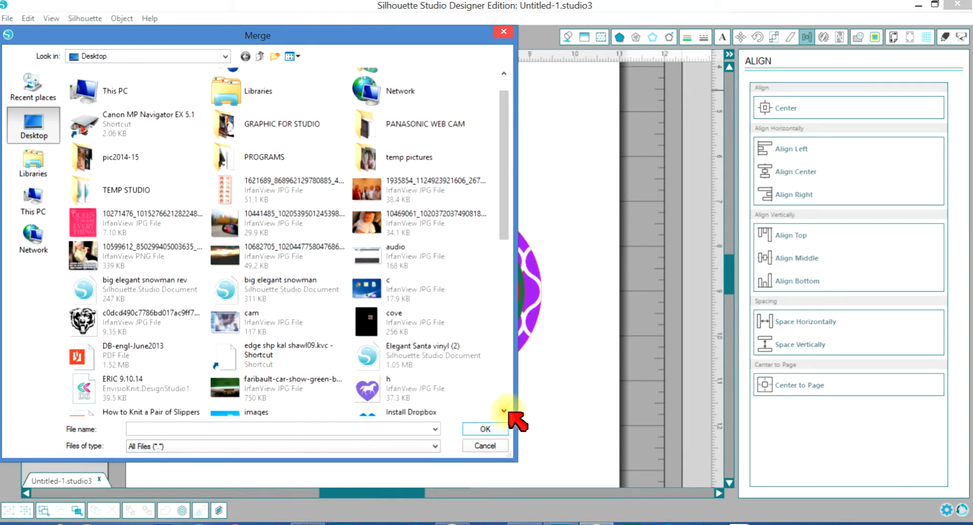
pyautogui.click(504, 411)
pyautogui.click(503, 410)
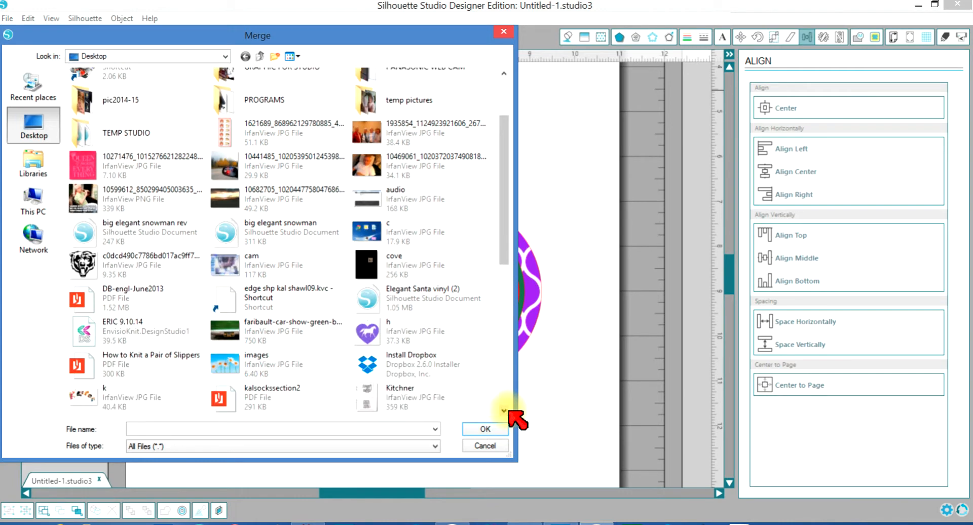
pyautogui.click(503, 411)
pyautogui.click(503, 411)
pyautogui.click(504, 411)
pyautogui.click(503, 410)
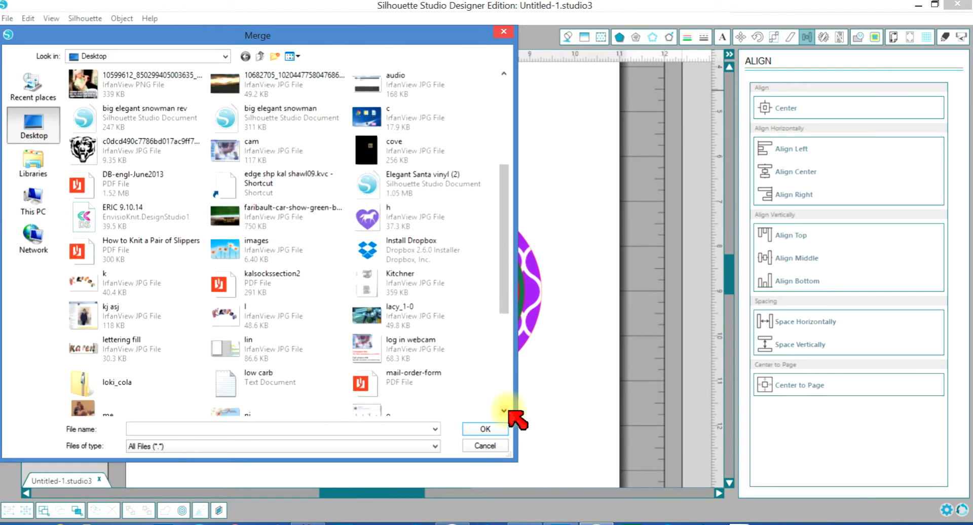
pyautogui.click(504, 411)
pyautogui.click(503, 410)
pyautogui.click(503, 411)
pyautogui.click(504, 410)
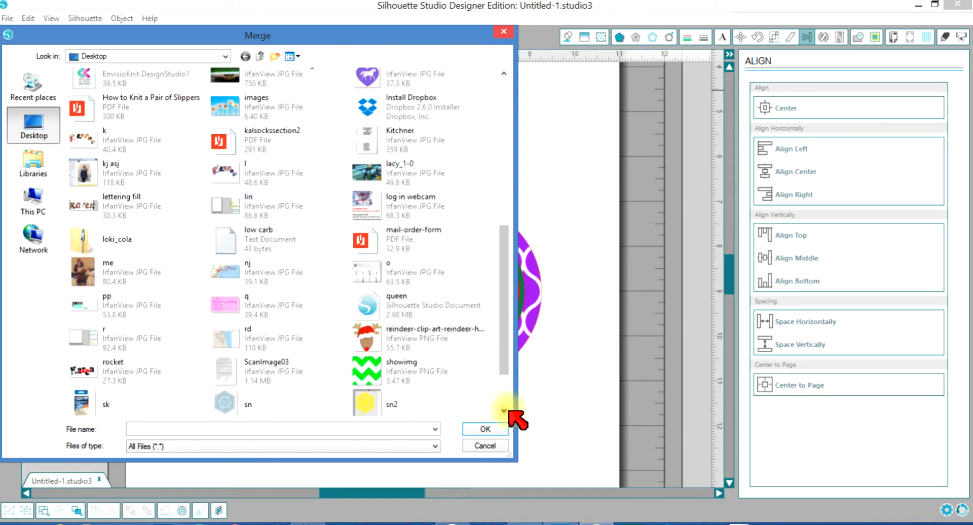
pyautogui.click(378, 335)
pyautogui.click(478, 428)
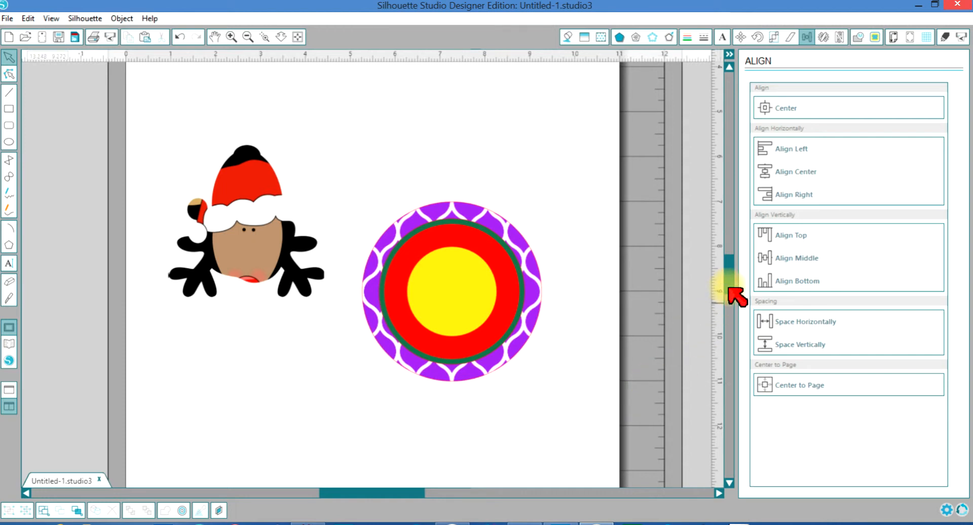
# Move the merged reindeer off the page into the grey area and display the cut settings to check for cut lines
pyautogui.moveTo(732, 284); pyautogui.dragTo(734, 260)
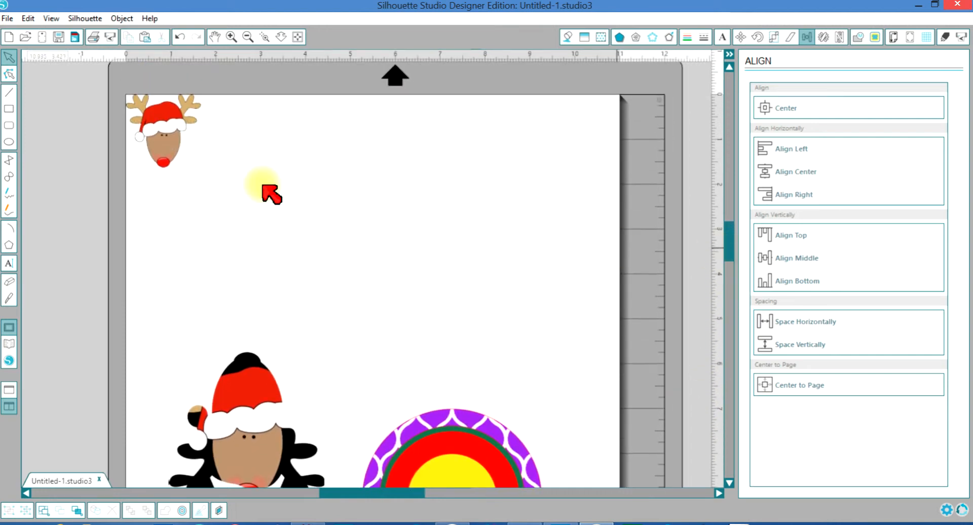
pyautogui.moveTo(142, 150); pyautogui.dragTo(66, 153)
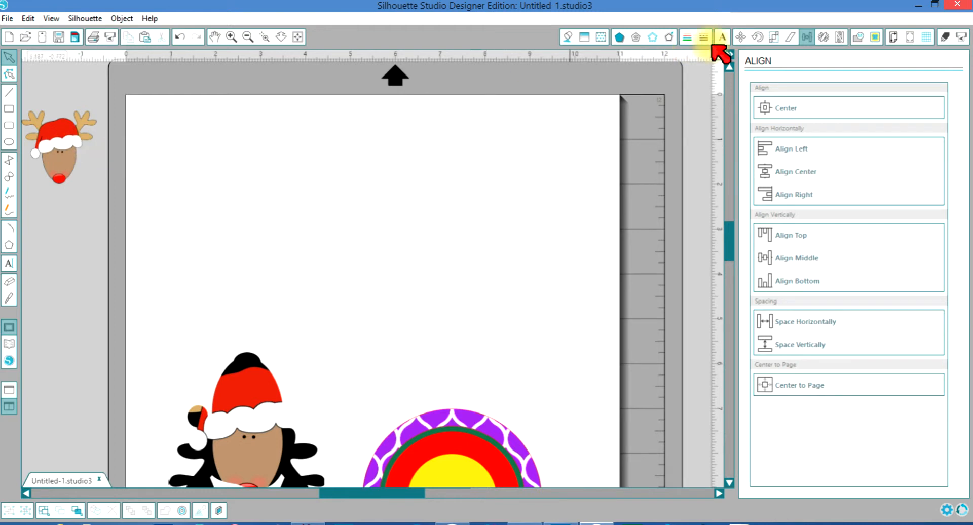
pyautogui.click(945, 37)
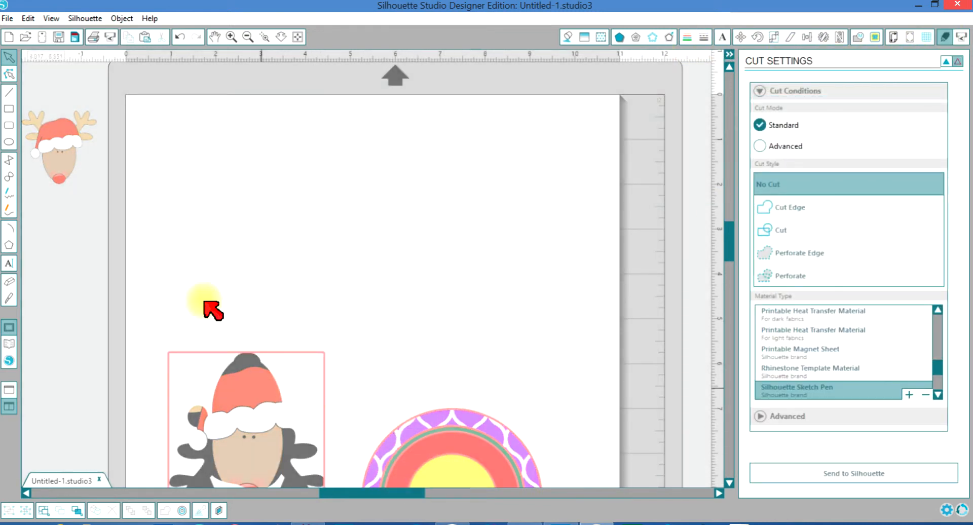
# Move the merged reindeer onto the upper part of the page and frame it with a trace area about 2.17 by 2.01 in
pyautogui.click(61, 147)
pyautogui.moveTo(104, 163); pyautogui.dragTo(325, 190)
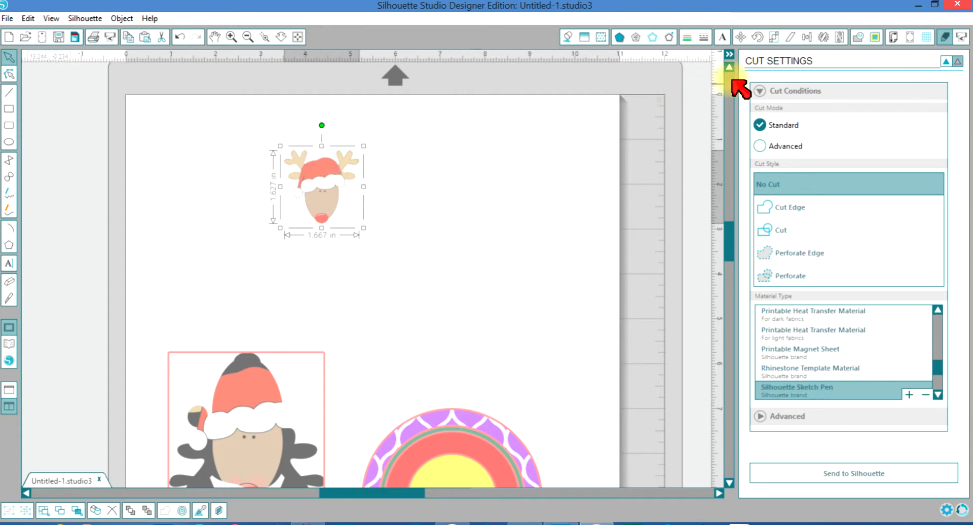
pyautogui.click(874, 36)
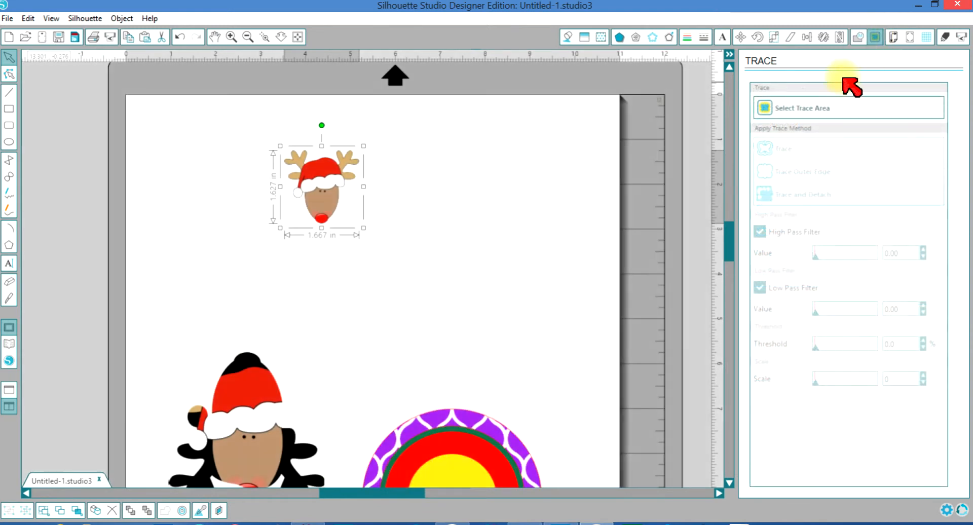
pyautogui.click(812, 108)
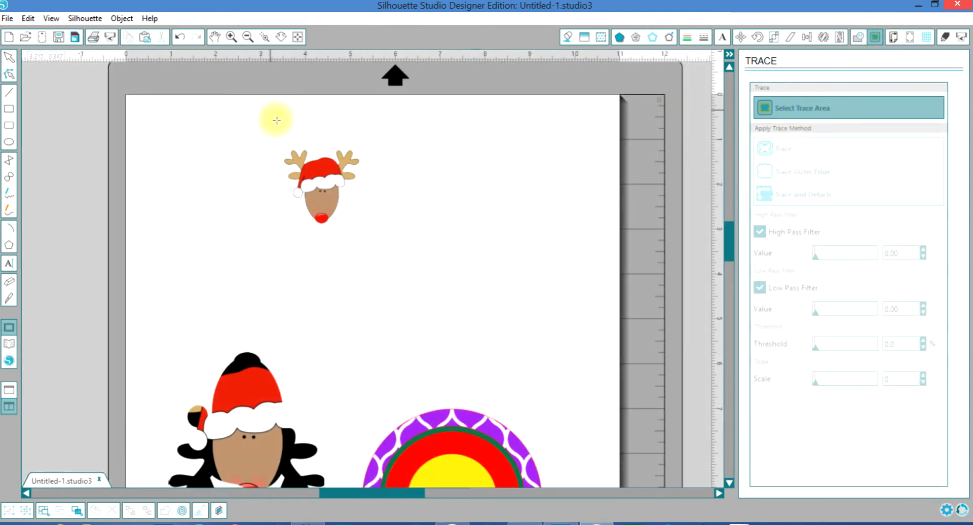
pyautogui.moveTo(277, 139)
pyautogui.mouseDown()
pyautogui.moveTo(355, 174)
pyautogui.moveTo(374, 228)
pyautogui.mouseUp()
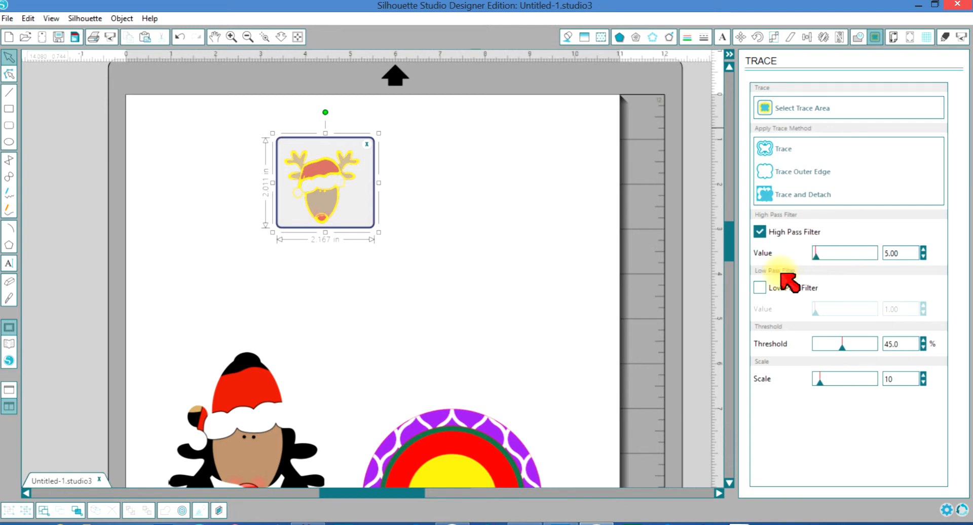
# Configure the trace to use only the low pass filter, with a scale of 4 and a threshold of 61.4%
pyautogui.click(760, 288)
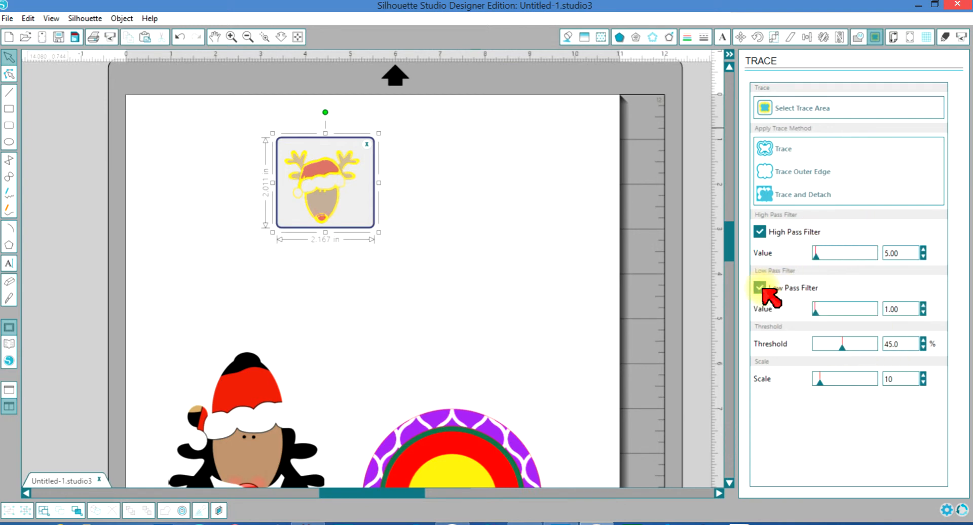
pyautogui.click(760, 232)
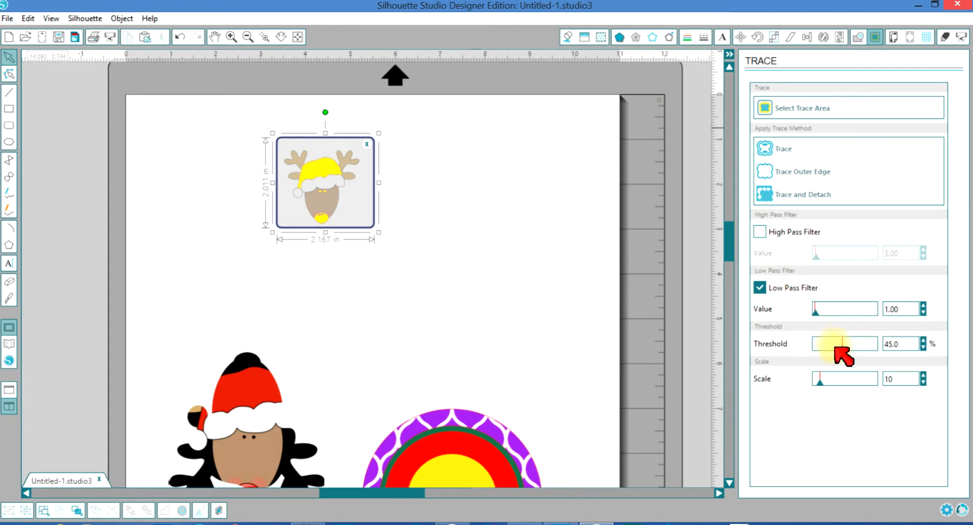
pyautogui.moveTo(821, 382); pyautogui.dragTo(810, 385)
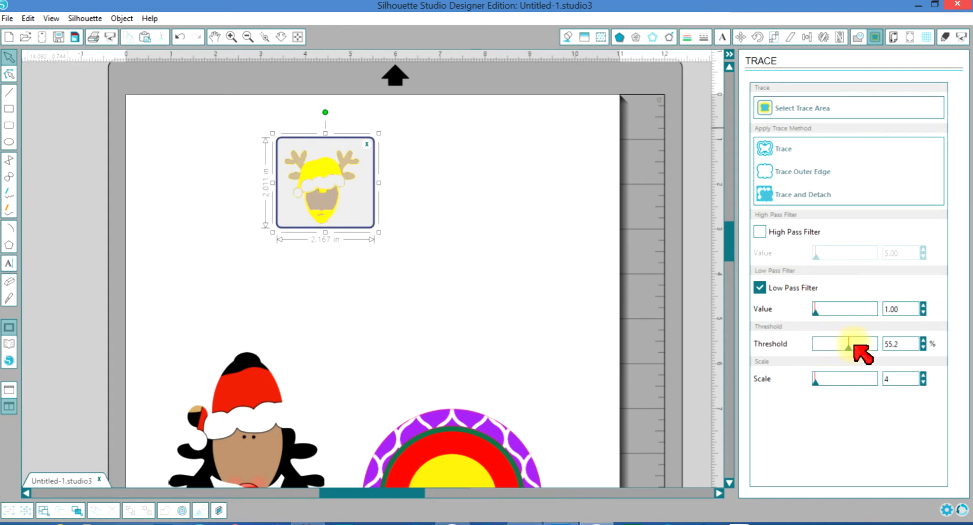
pyautogui.moveTo(853, 345); pyautogui.dragTo(855, 345)
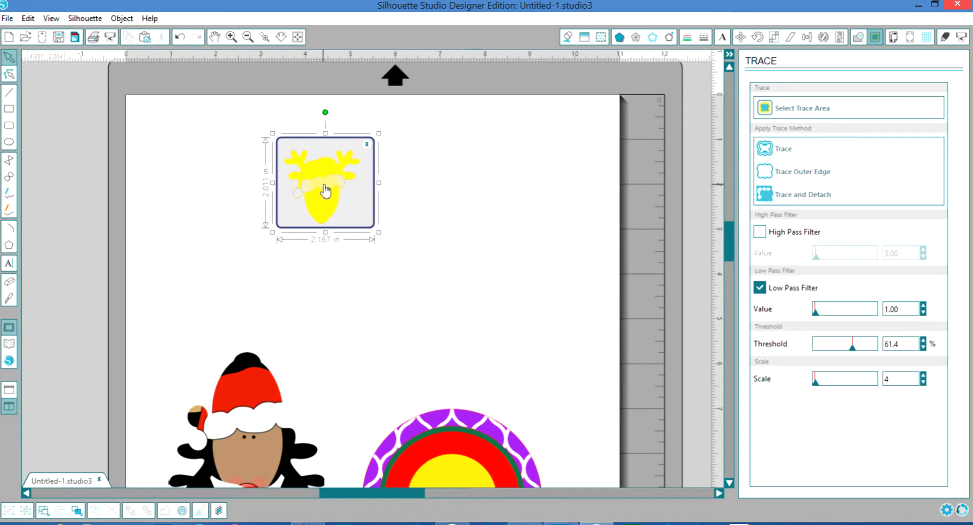
# Trace and detach the reindeer, move it to the upper-right part of the page, and check its cut lines in the cut settings
pyautogui.click(766, 194)
pyautogui.moveTo(323, 192); pyautogui.dragTo(479, 154)
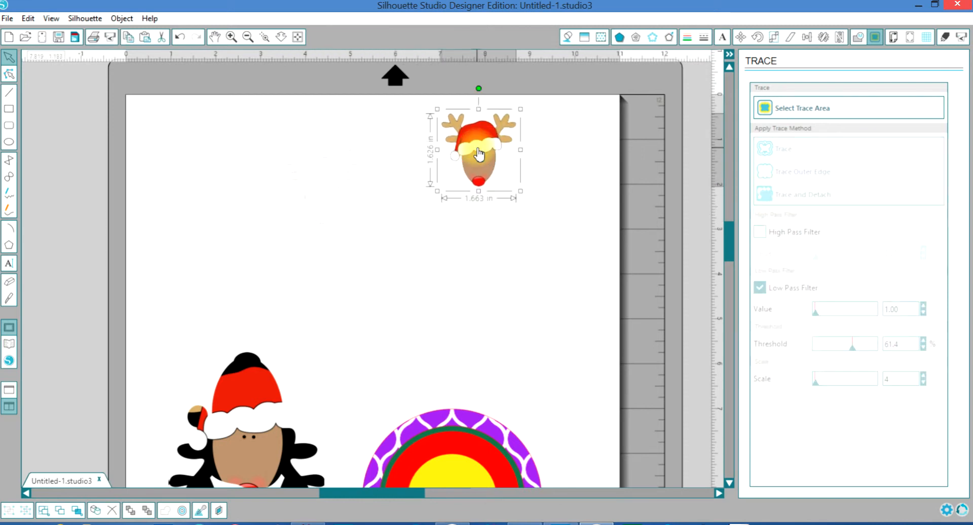
pyautogui.click(943, 38)
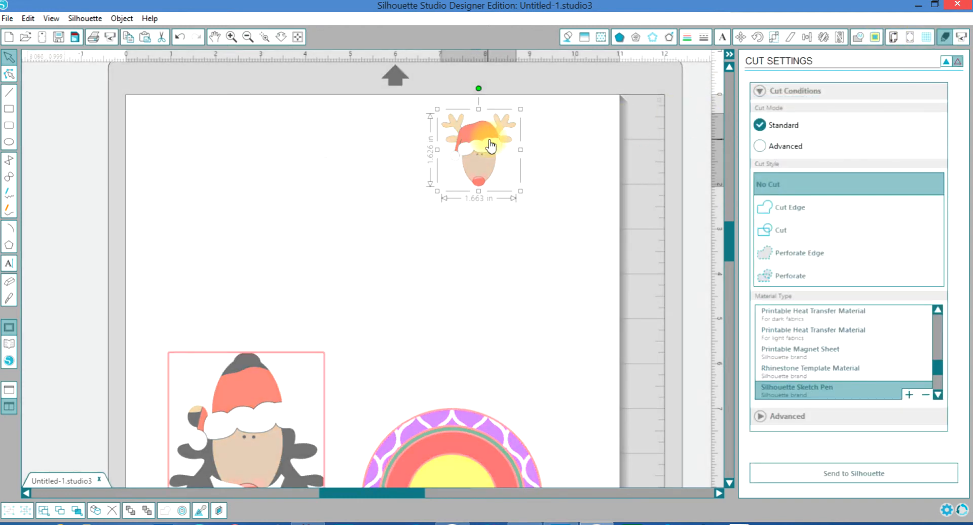
pyautogui.click(9, 57)
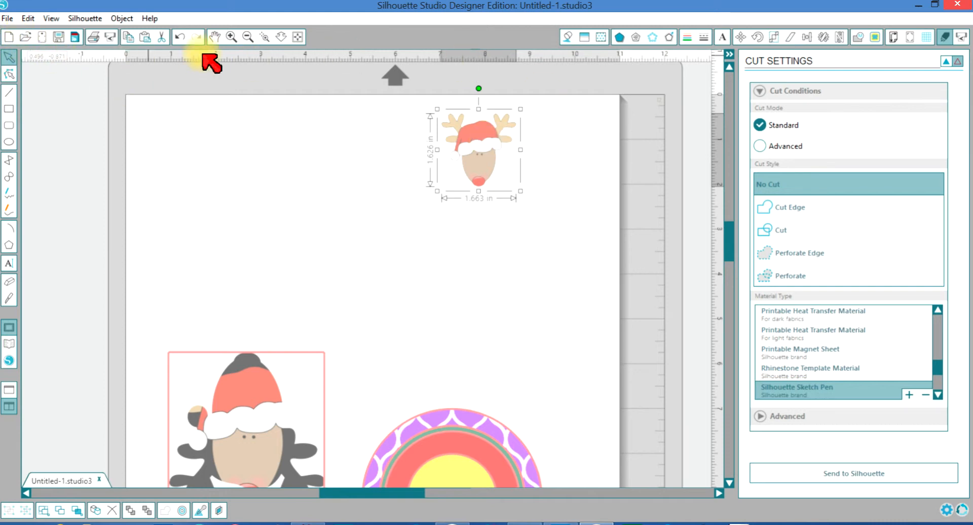
pyautogui.click(181, 37)
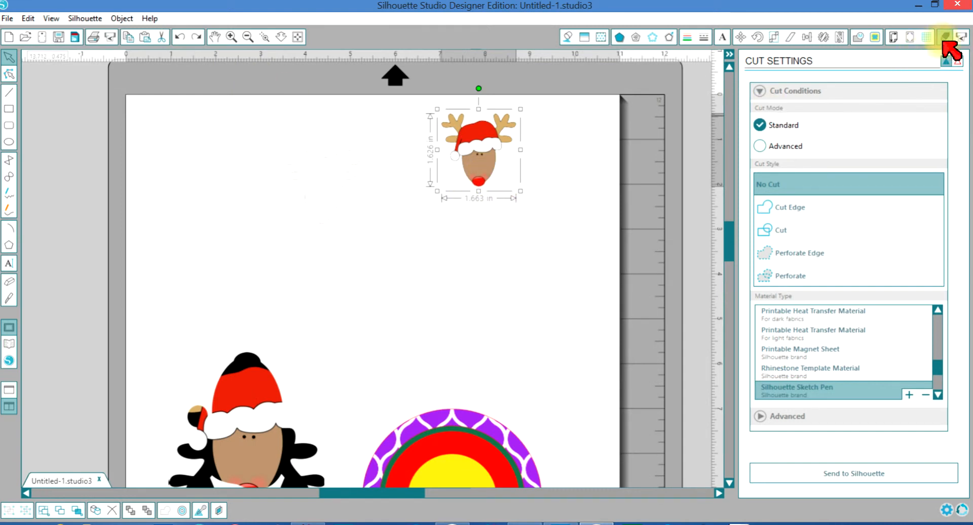
# Draw a trace area about 1.91 in square around the detached reindeer, move the area off the page, and shift the reindeer slightly down
pyautogui.click(876, 36)
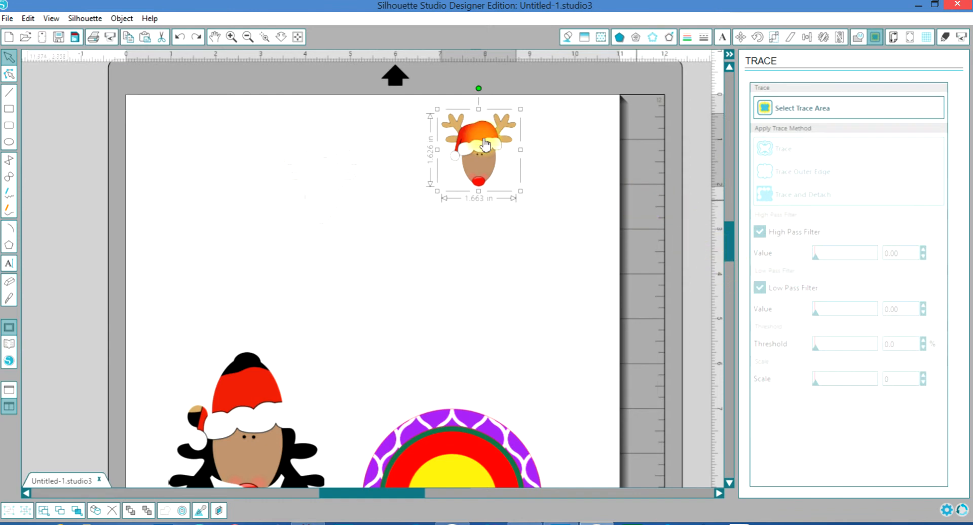
pyautogui.click(768, 108)
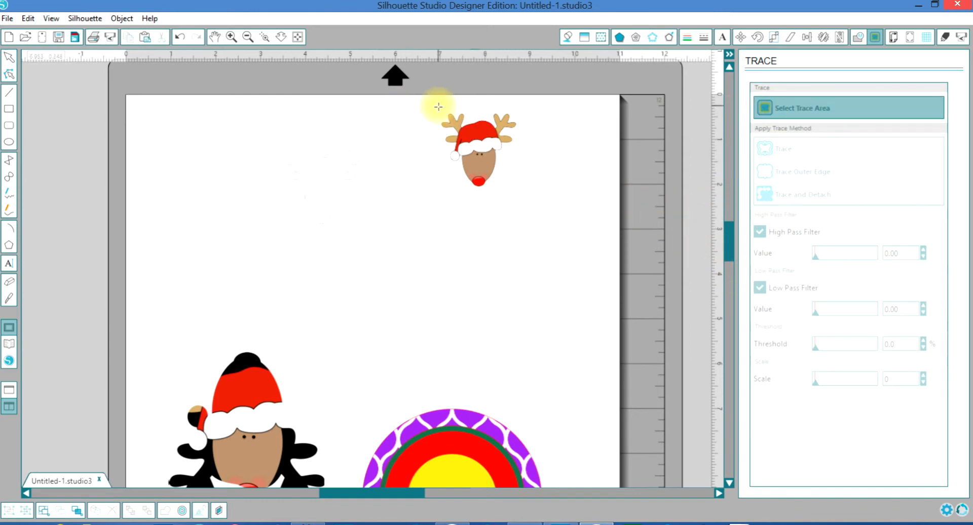
pyautogui.moveTo(436, 107)
pyautogui.mouseDown()
pyautogui.moveTo(516, 147)
pyautogui.moveTo(523, 194)
pyautogui.mouseUp()
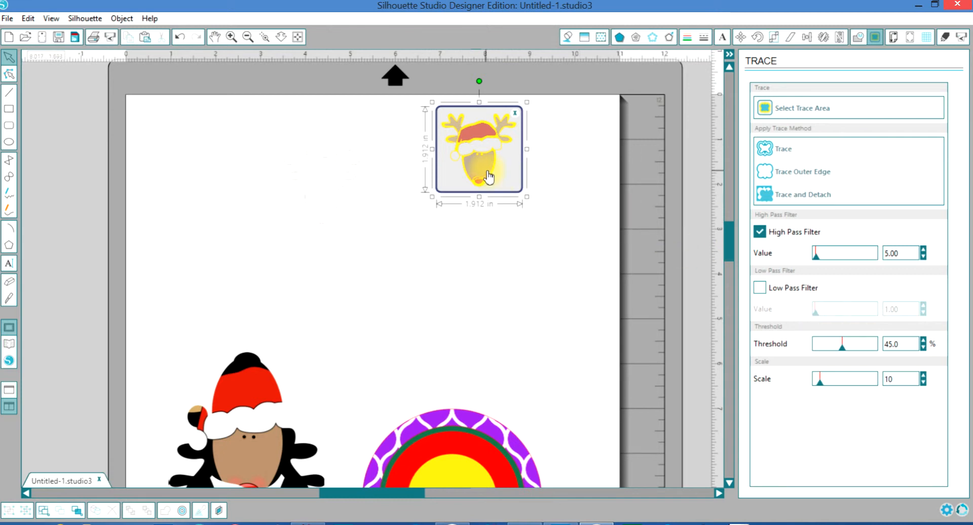
pyautogui.moveTo(512, 174); pyautogui.dragTo(693, 189)
pyautogui.moveTo(477, 174); pyautogui.dragTo(493, 202)
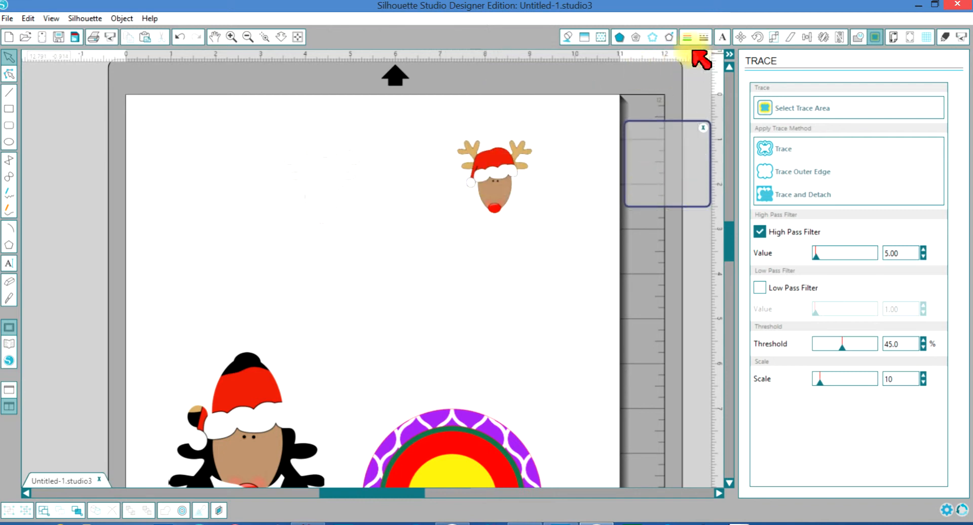
# Create a rounded offset outline around the detached reindeer at a distance of 0.09 in
pyautogui.click(670, 38)
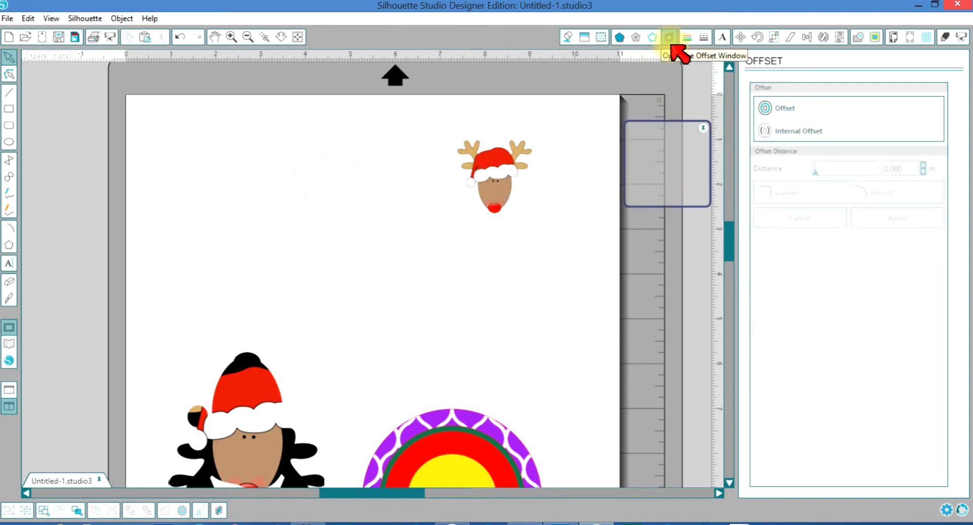
pyautogui.click(782, 109)
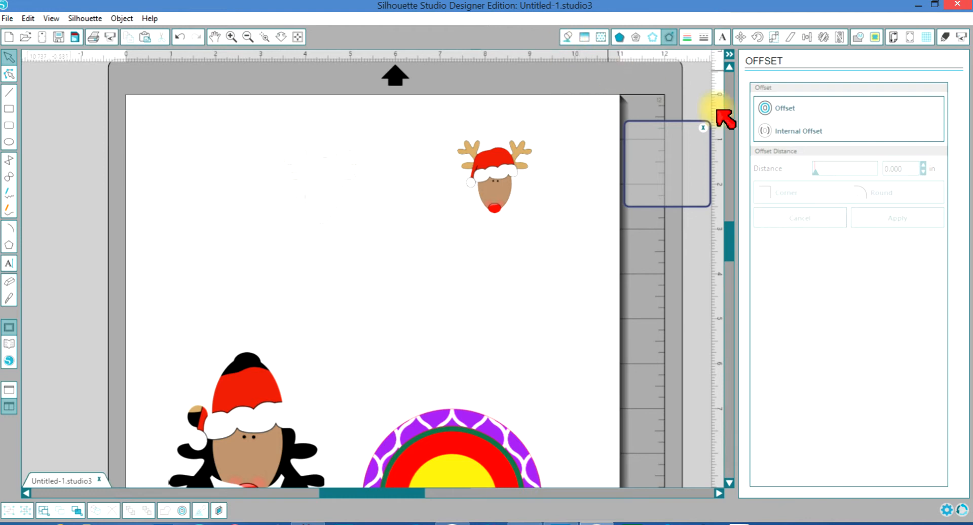
pyautogui.click(484, 160)
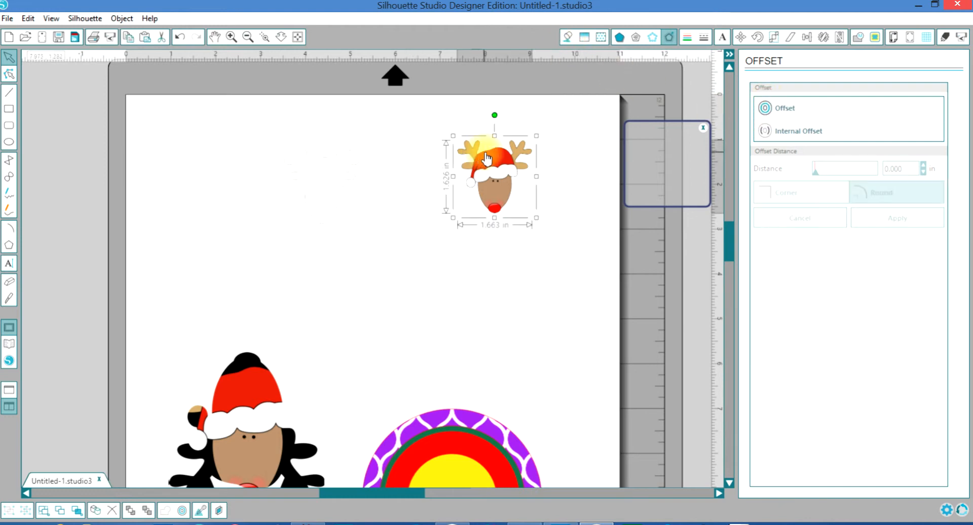
pyautogui.click(766, 108)
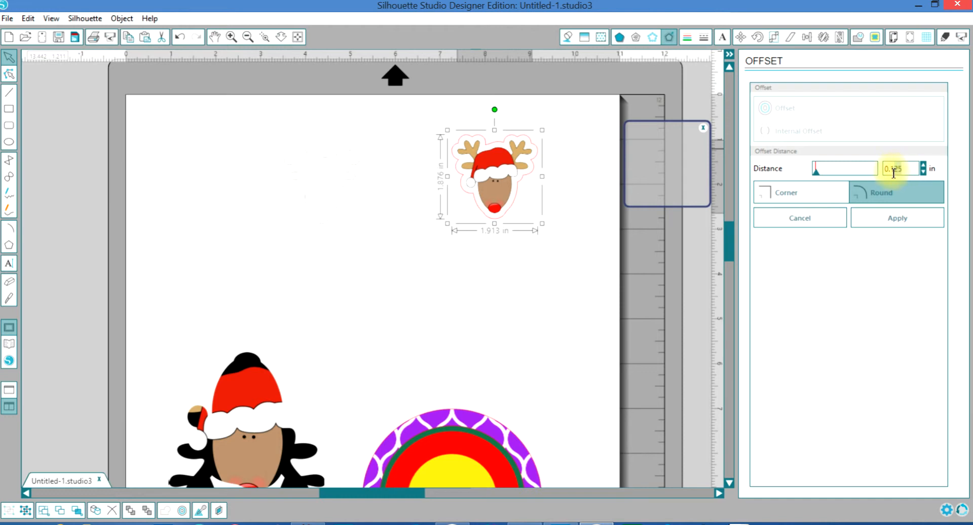
pyautogui.moveTo(893, 174); pyautogui.dragTo(892, 193)
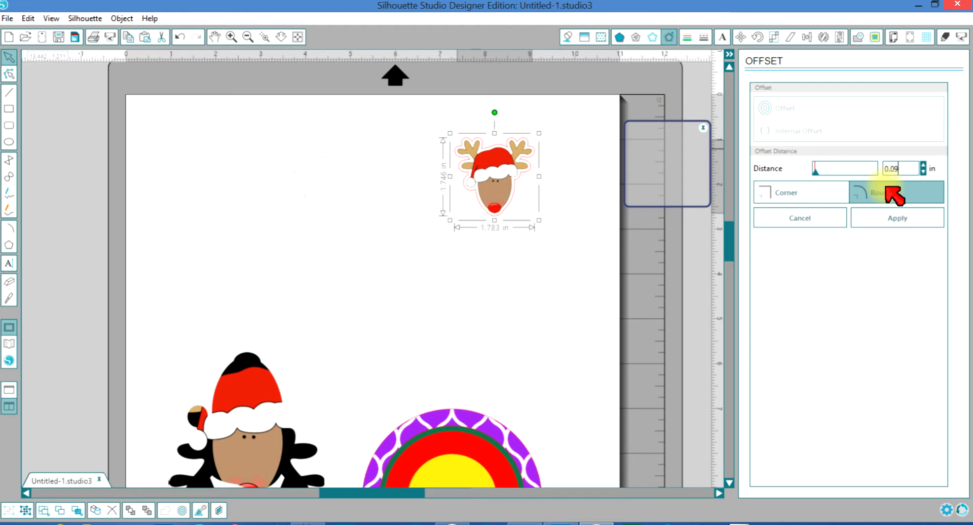
pyautogui.click(907, 219)
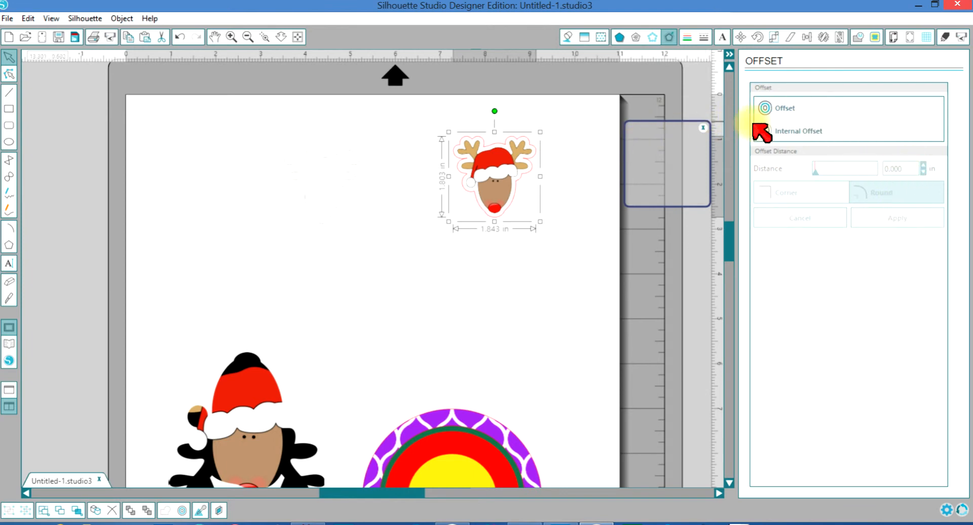
# Enlarge the reindeer to about 1.76 by 1.72 in and move it down and right, off its offset outline
pyautogui.click(538, 156)
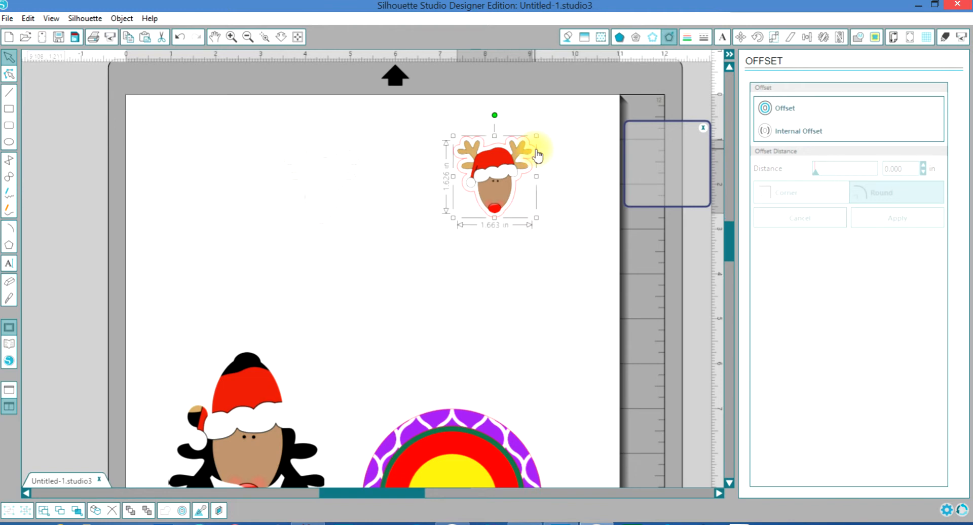
pyautogui.click(766, 109)
pyautogui.click(534, 221)
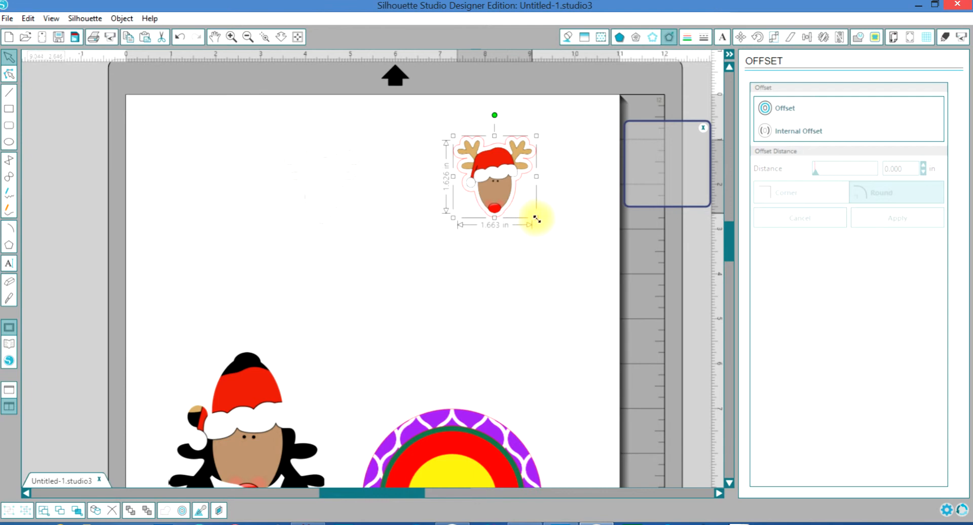
pyautogui.moveTo(536, 219); pyautogui.dragTo(539, 221)
pyautogui.moveTo(454, 136); pyautogui.dragTo(451, 135)
pyautogui.moveTo(487, 160); pyautogui.dragTo(498, 178)
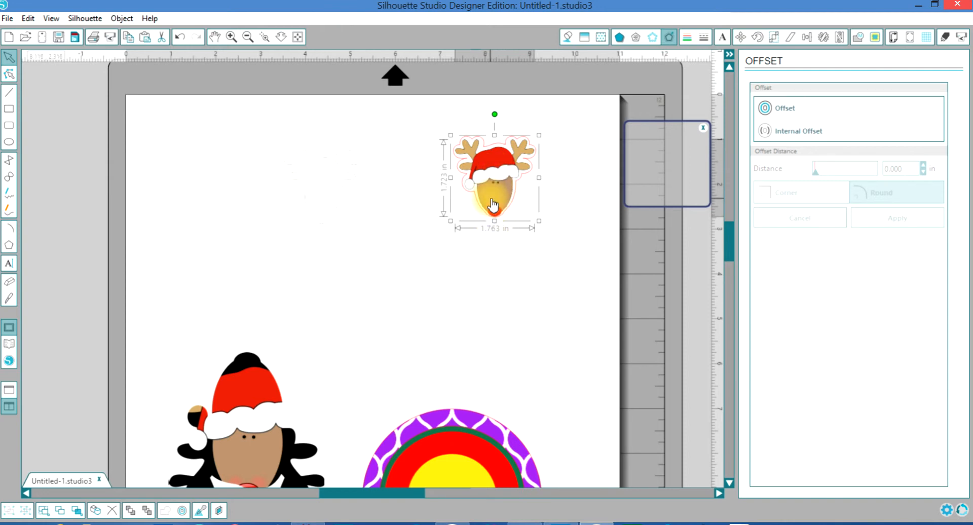
pyautogui.moveTo(493, 204); pyautogui.dragTo(493, 204)
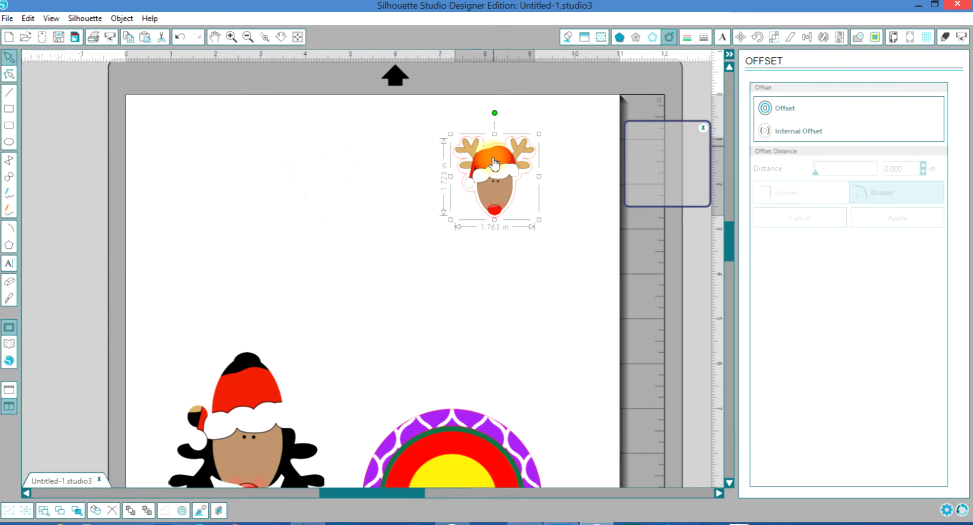
pyautogui.moveTo(495, 163); pyautogui.dragTo(556, 213)
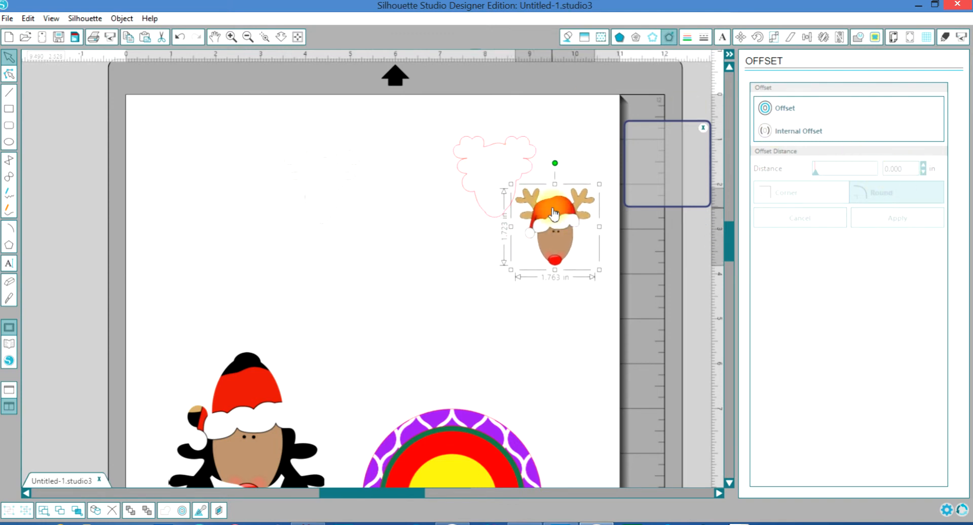
# Add a very tight rounded offset around the enlarged reindeer, about 1.78 by 1.74 in overall, and move the old outline away from it
pyautogui.click(781, 107)
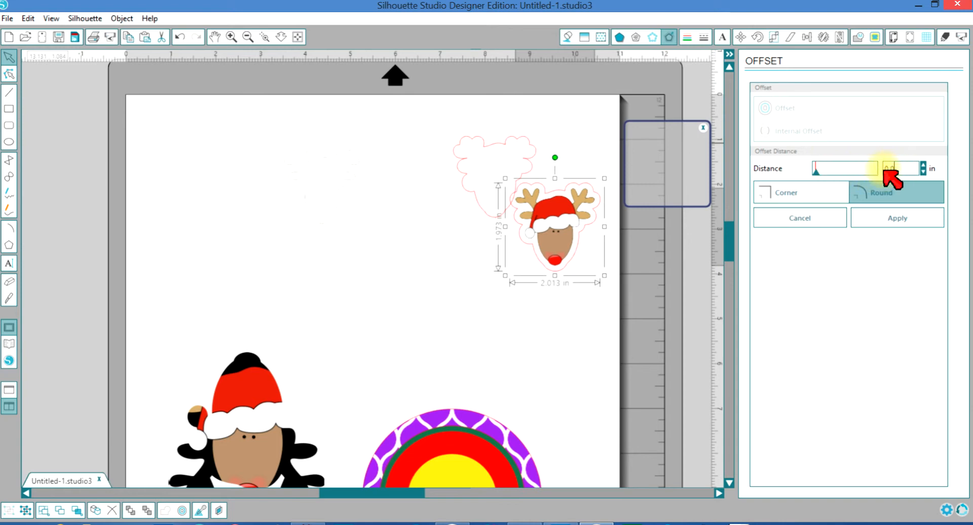
pyautogui.write('9')
pyautogui.click(883, 220)
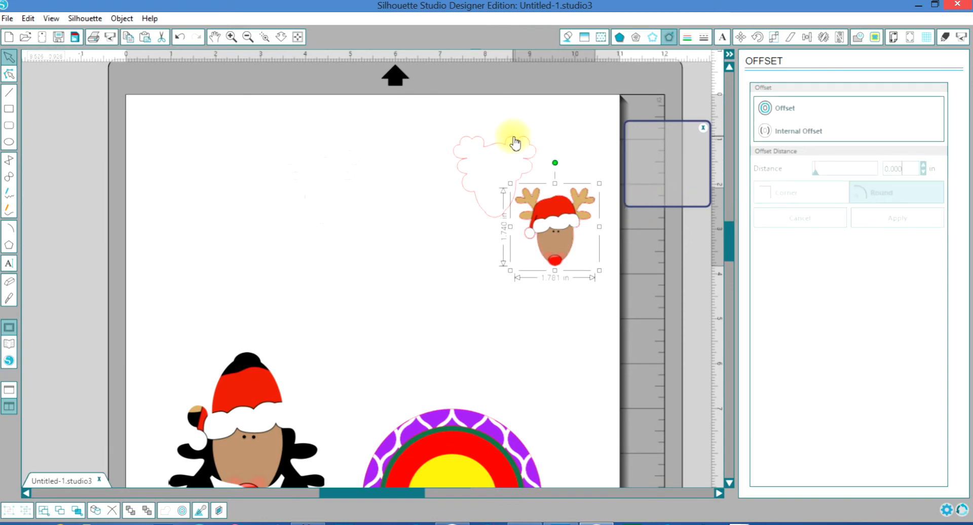
pyautogui.moveTo(515, 143); pyautogui.dragTo(426, 128)
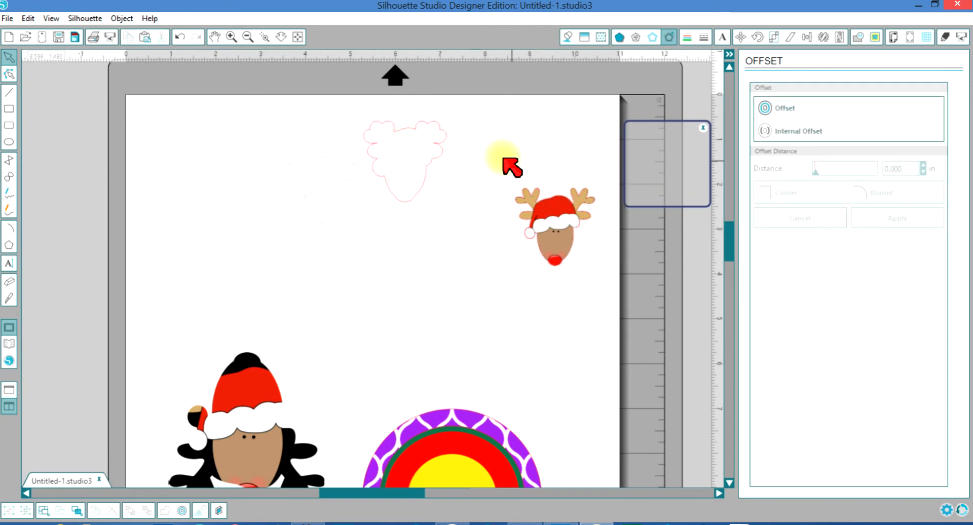
# Group the reindeer with its tight offset outline and set the group's cut style to Cut Edge
pyautogui.moveTo(483, 160); pyautogui.dragTo(632, 289)
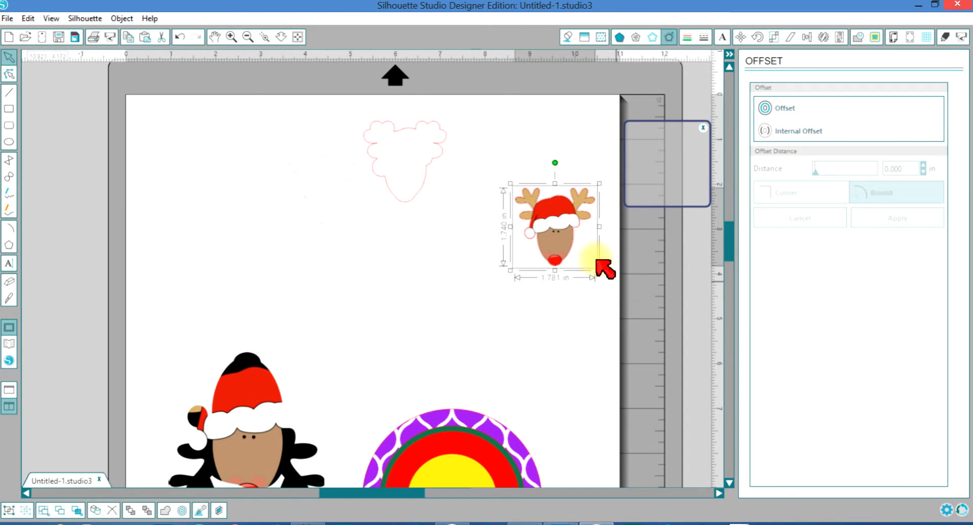
pyautogui.rightClick(564, 225)
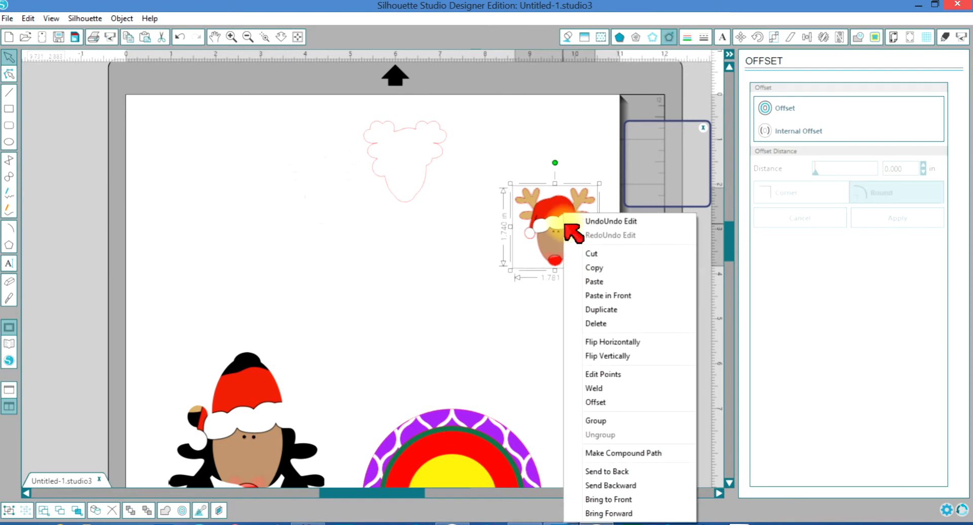
pyautogui.click(605, 425)
pyautogui.click(945, 37)
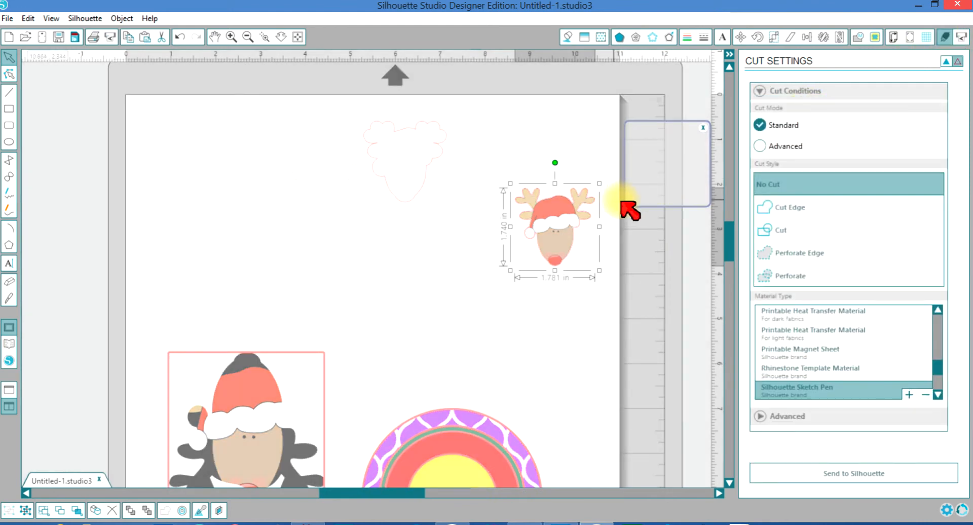
pyautogui.click(777, 208)
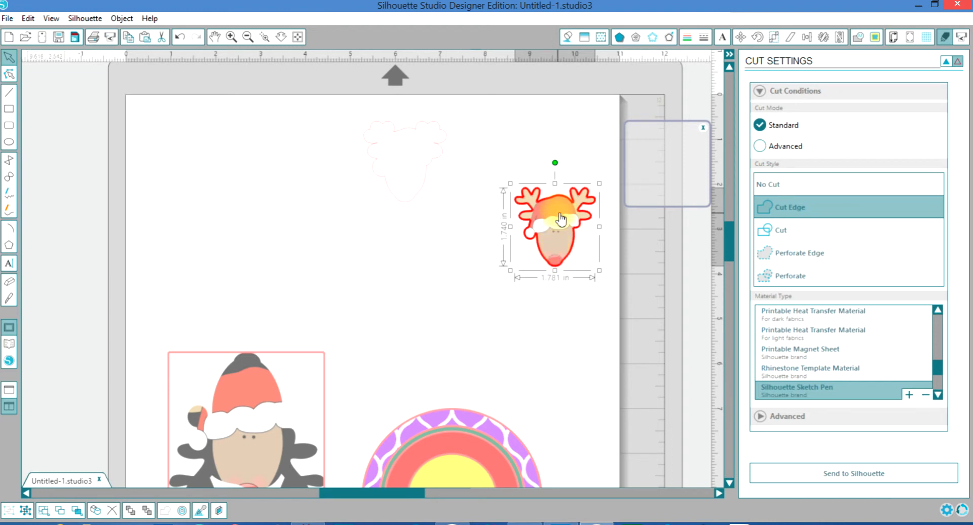
# Place the grouped reindeer over the upper edge of the circle stack and bring it to the front
pyautogui.moveTo(561, 219); pyautogui.dragTo(455, 414)
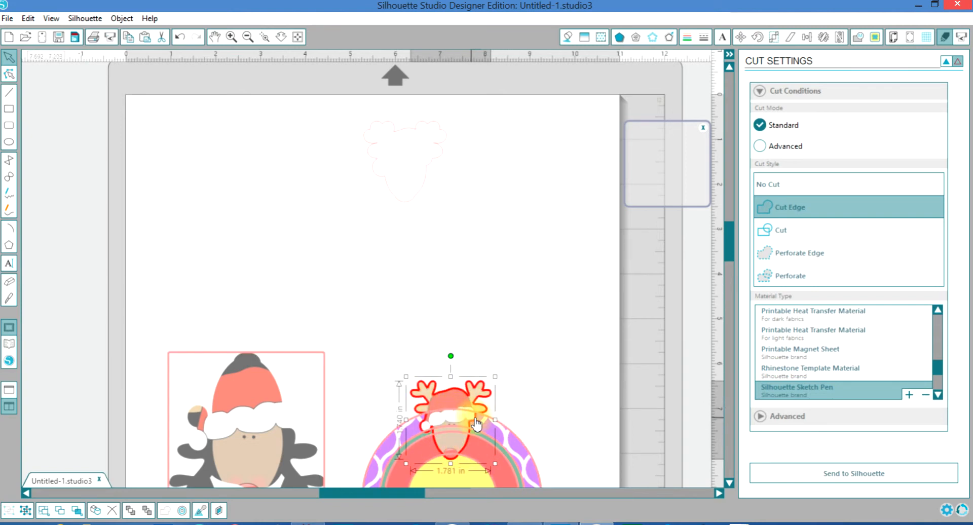
pyautogui.click(459, 405)
pyautogui.rightClick(459, 405)
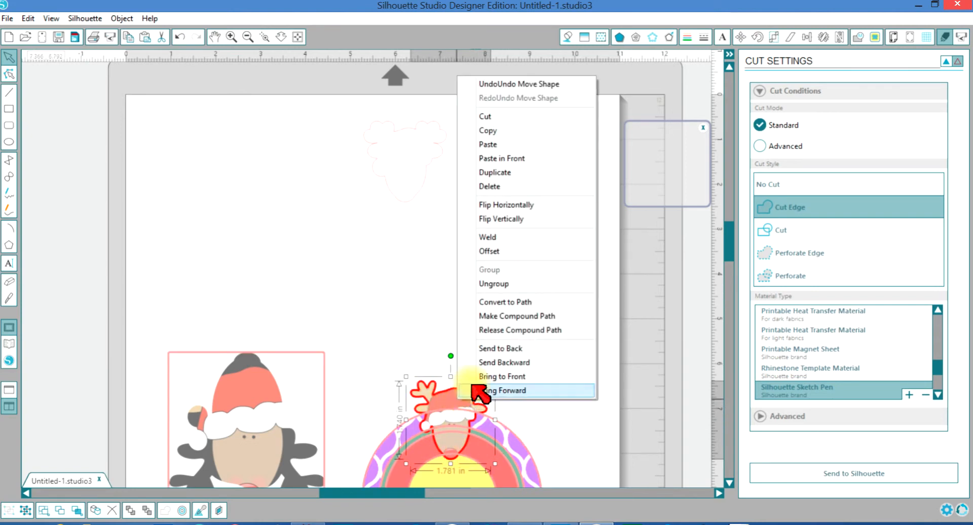
pyautogui.click(509, 376)
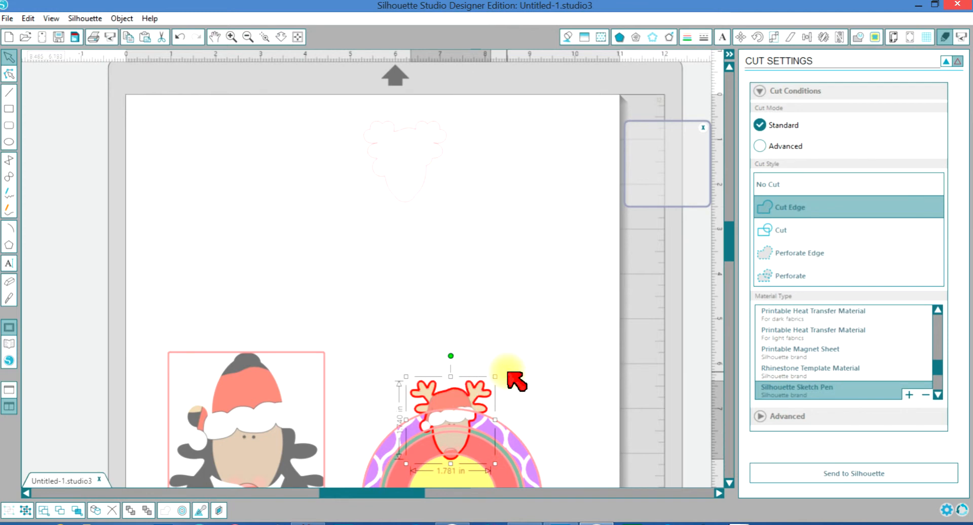
pyautogui.moveTo(727, 246); pyautogui.dragTo(724, 274)
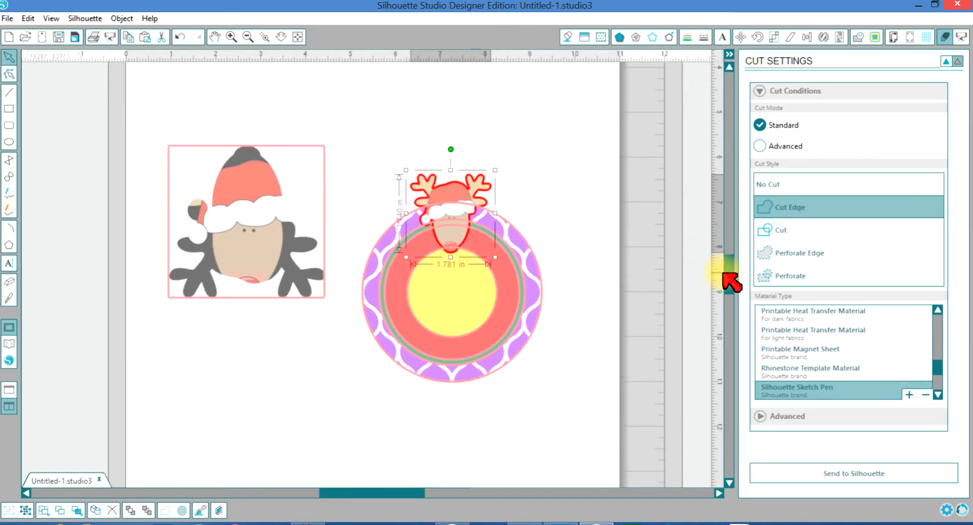
pyautogui.click(450, 201)
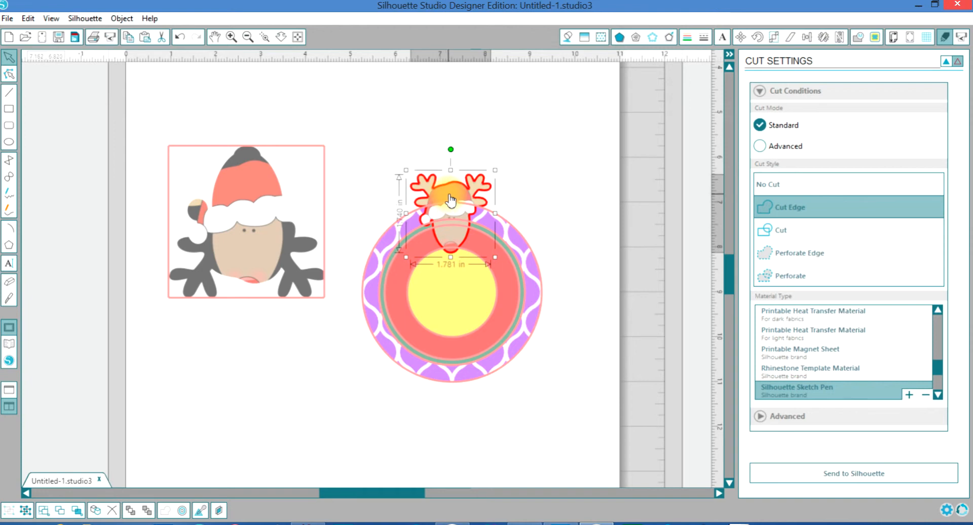
# Move the grouped reindeer up off the circle stack, ungroup it and separate the reindeer from its offset outline
pyautogui.moveTo(450, 202); pyautogui.dragTo(484, 134)
pyautogui.click(582, 163)
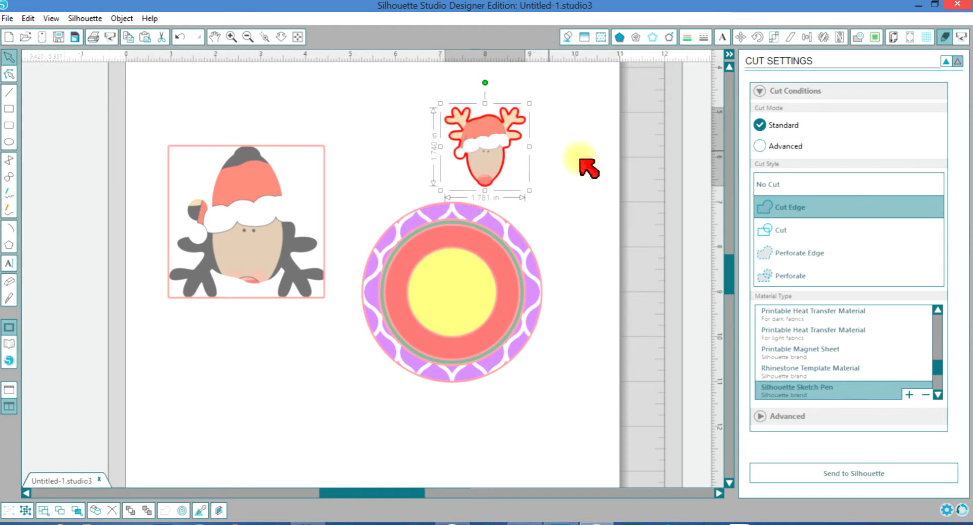
pyautogui.click(480, 152)
pyautogui.rightClick(479, 148)
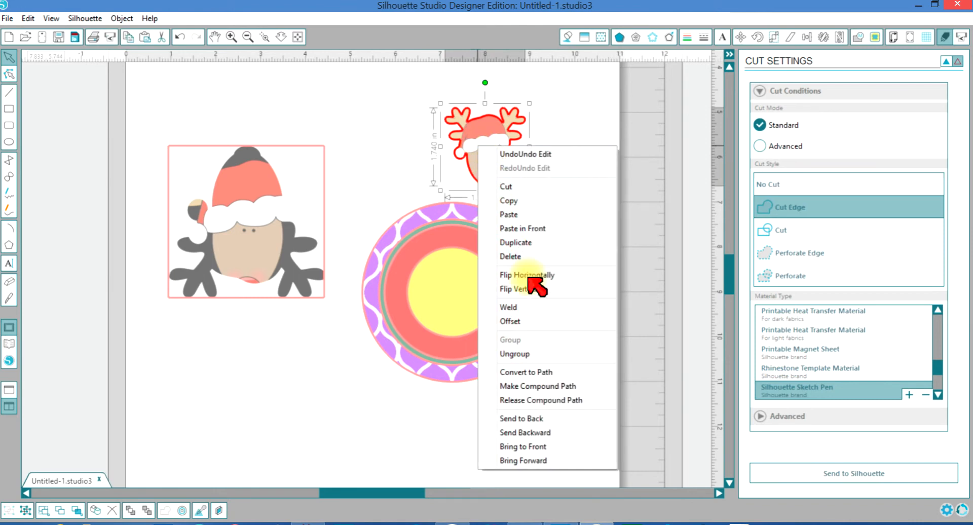
pyautogui.click(525, 358)
pyautogui.click(582, 209)
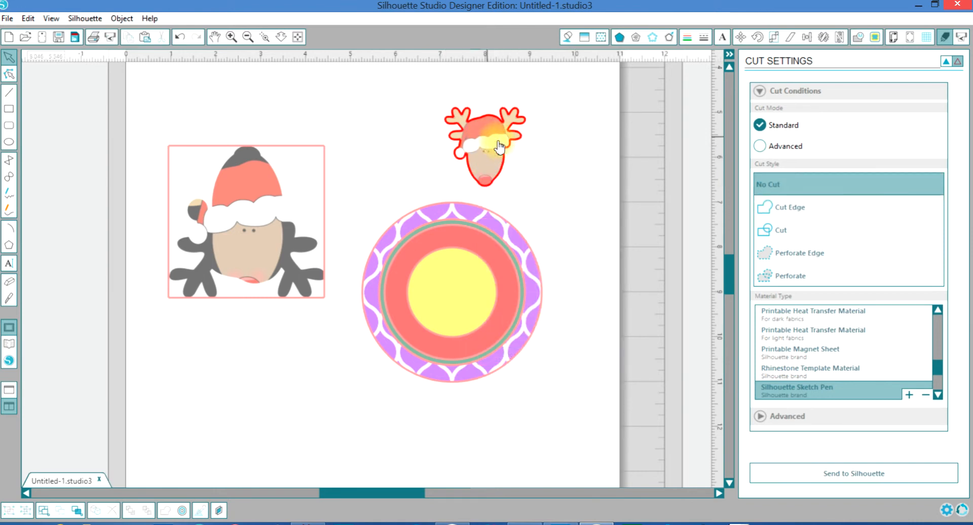
pyautogui.moveTo(490, 150); pyautogui.dragTo(584, 152)
# Set the cut style of the separated reindeer clip art to No Cut
pyautogui.click(463, 152)
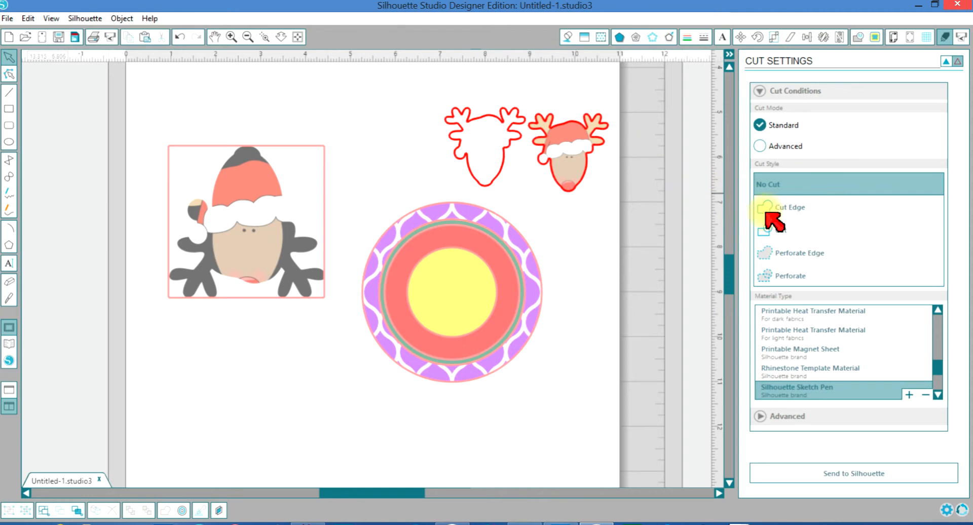
pyautogui.click(582, 161)
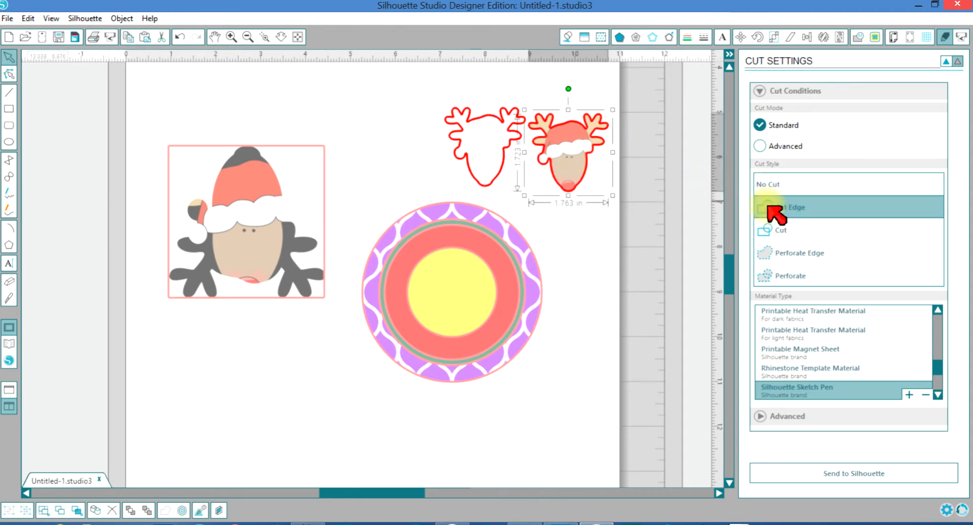
pyautogui.click(767, 186)
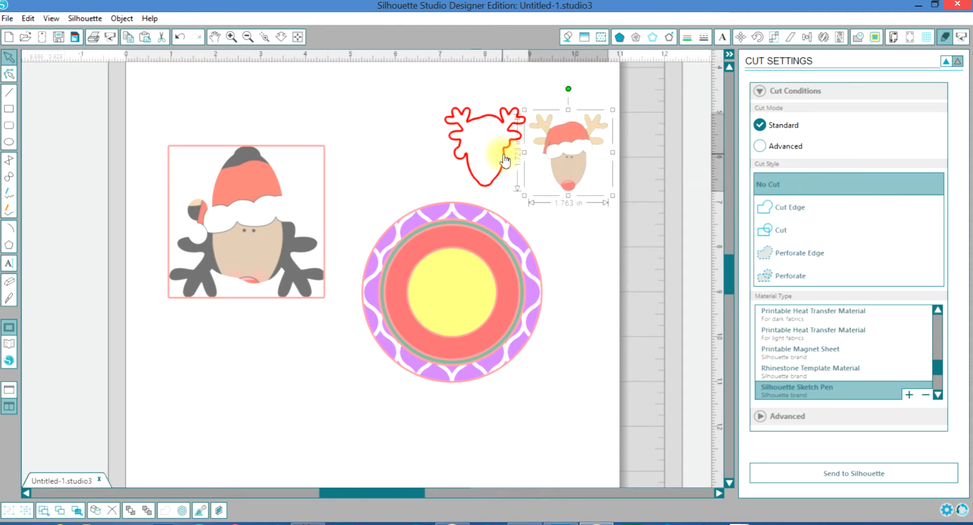
# Erase the lower face part of the offset outline and place the reindeer and remaining outline over the circle stack's upper edge
pyautogui.click(9, 281)
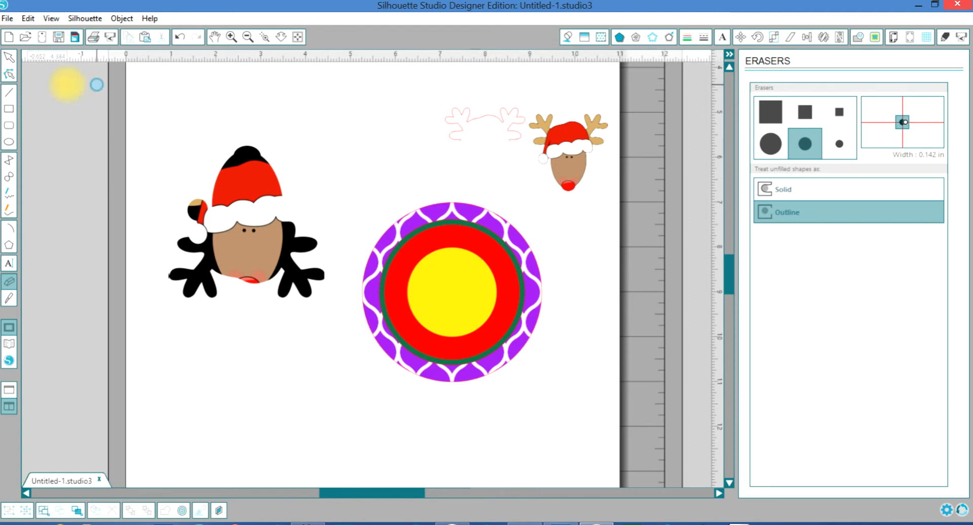
pyautogui.click(9, 56)
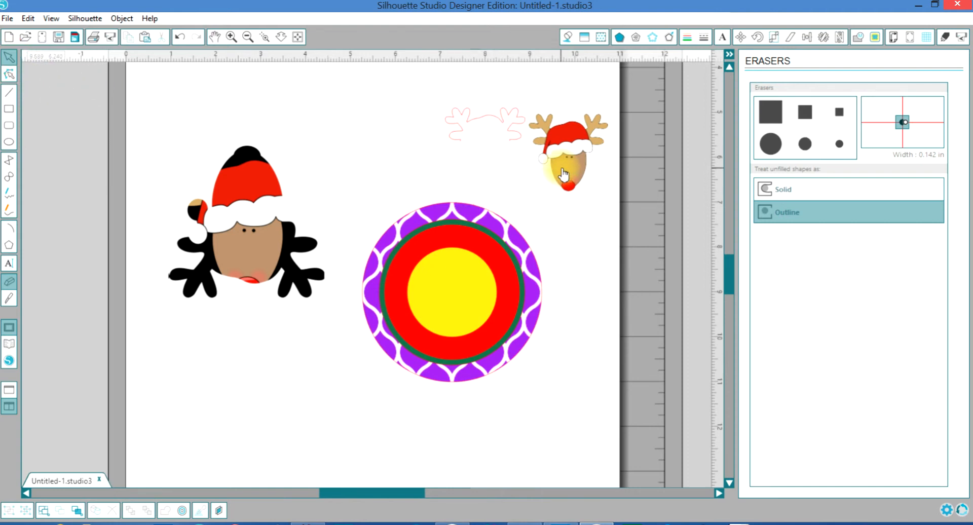
pyautogui.moveTo(564, 173); pyautogui.dragTo(444, 233)
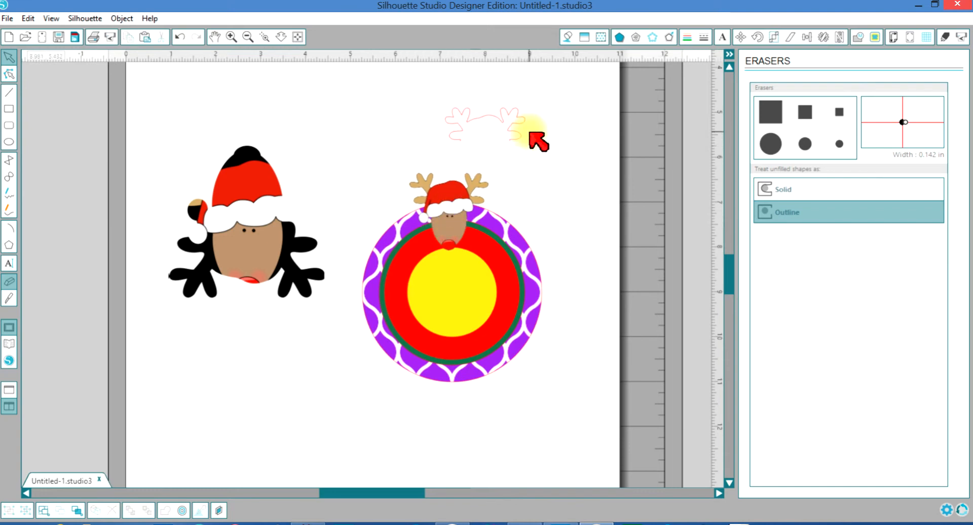
pyautogui.moveTo(518, 143); pyautogui.dragTo(477, 200)
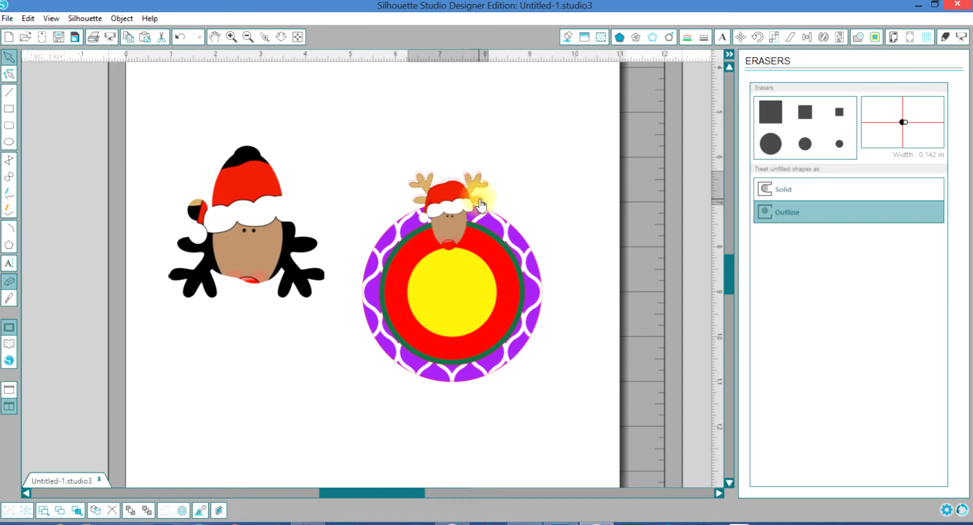
pyautogui.moveTo(482, 205); pyautogui.dragTo(483, 206)
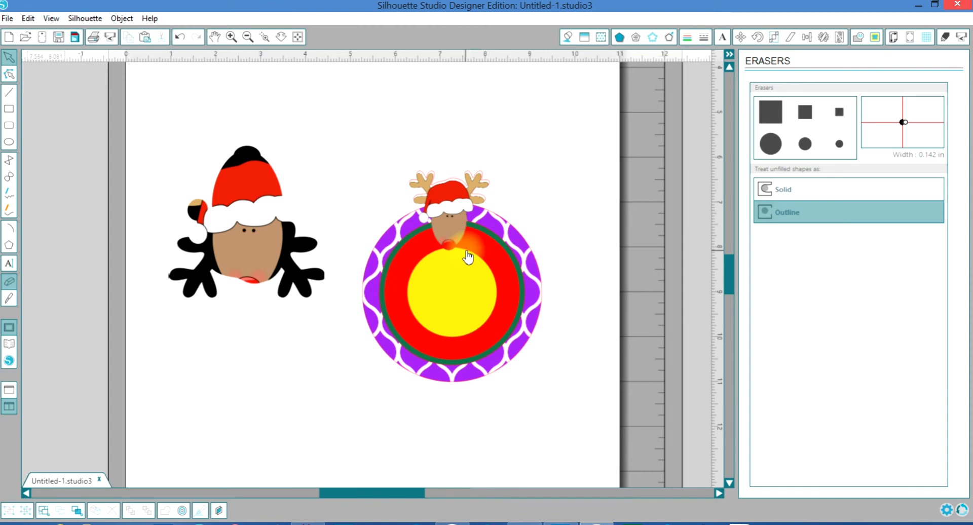
# Add the text "Me" at 72 pt in Arial Unicode MS inside the yellow circle
pyautogui.click(470, 272)
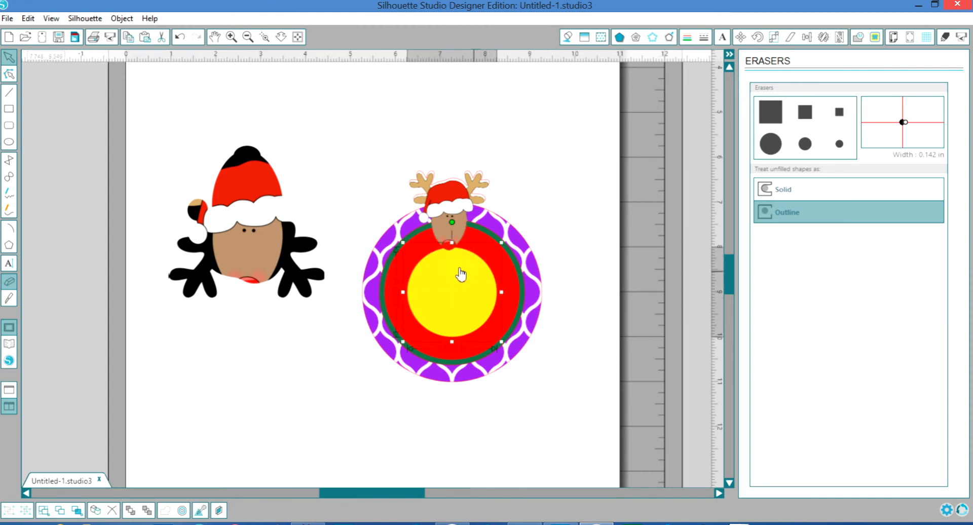
pyautogui.click(11, 263)
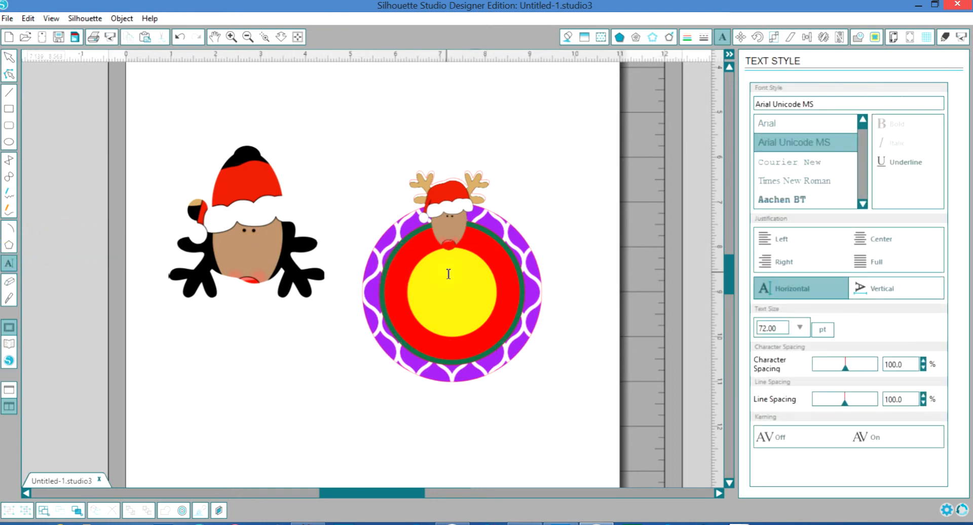
pyautogui.click(420, 292)
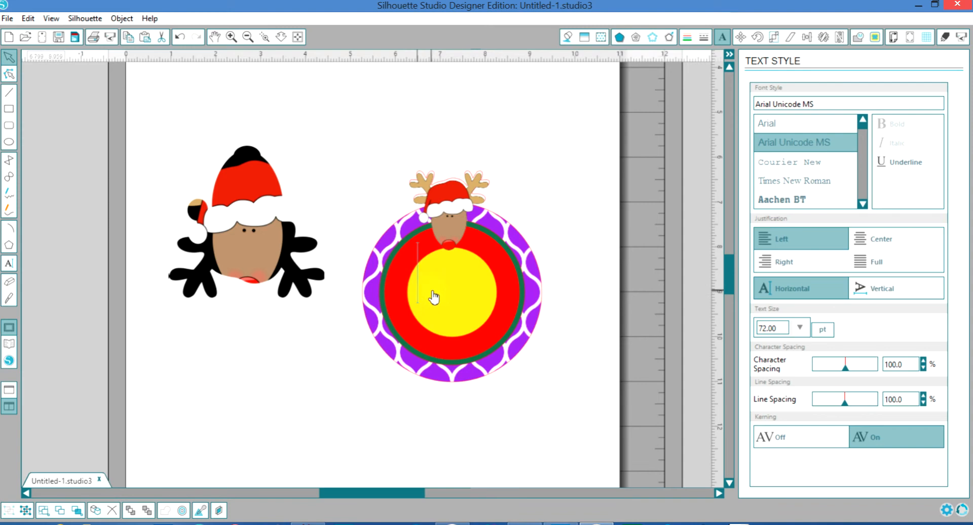
pyautogui.write('Me')
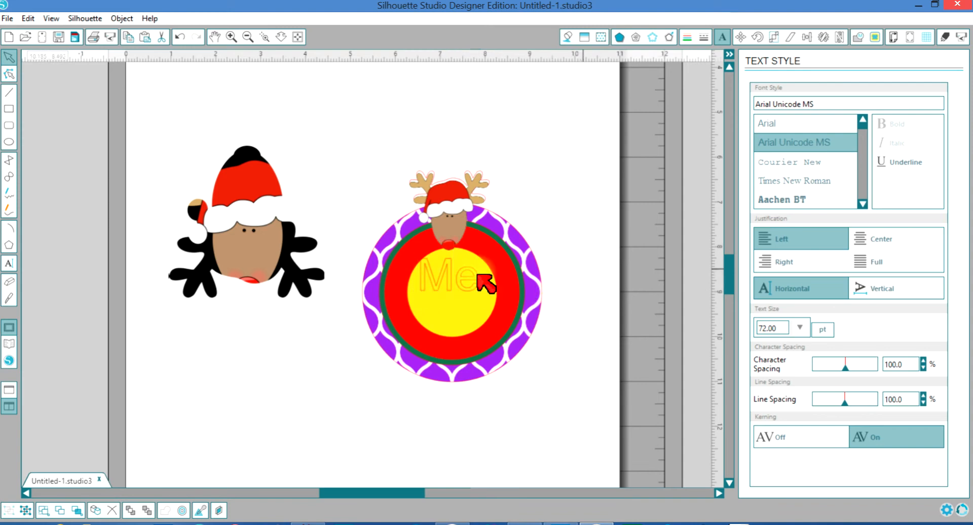
pyautogui.click(456, 272)
pyautogui.moveTo(463, 282)
pyautogui.mouseDown()
pyautogui.moveTo(463, 300)
pyautogui.moveTo(461, 282)
pyautogui.mouseUp()
pyautogui.press('Escape')
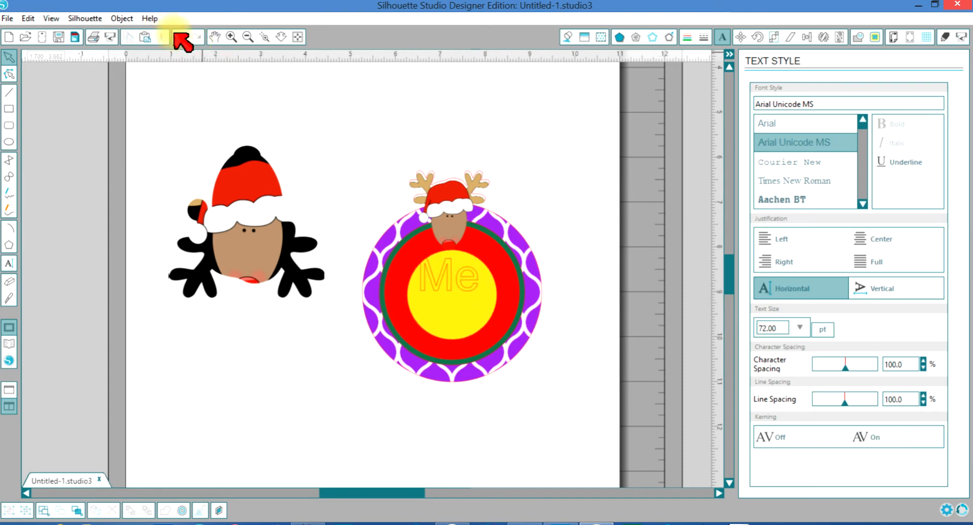
pyautogui.click(443, 284)
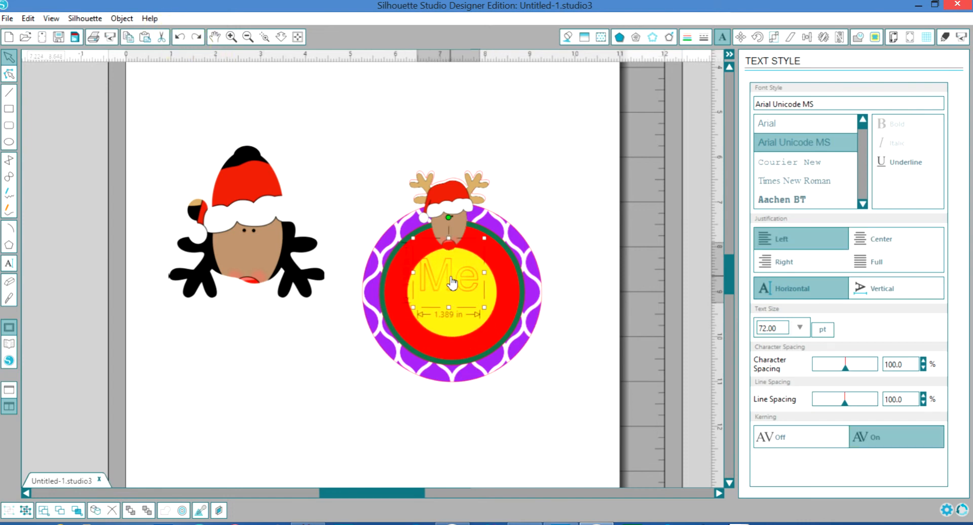
pyautogui.moveTo(453, 283); pyautogui.dragTo(455, 287)
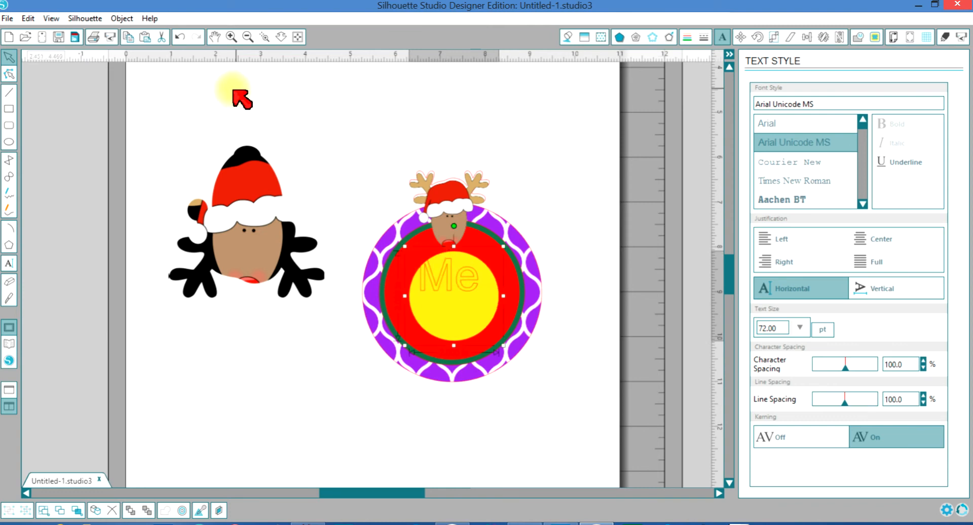
pyautogui.click(180, 36)
pyautogui.click(452, 265)
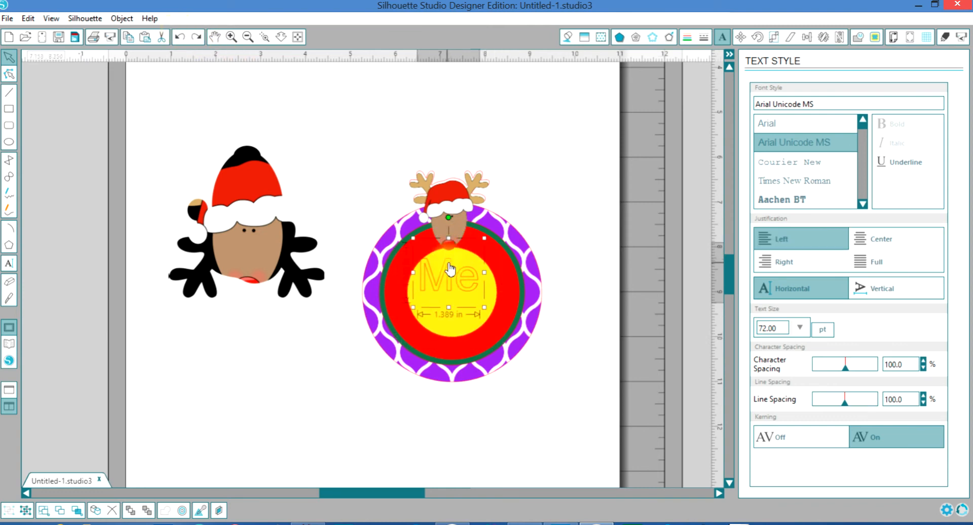
pyautogui.click(451, 270)
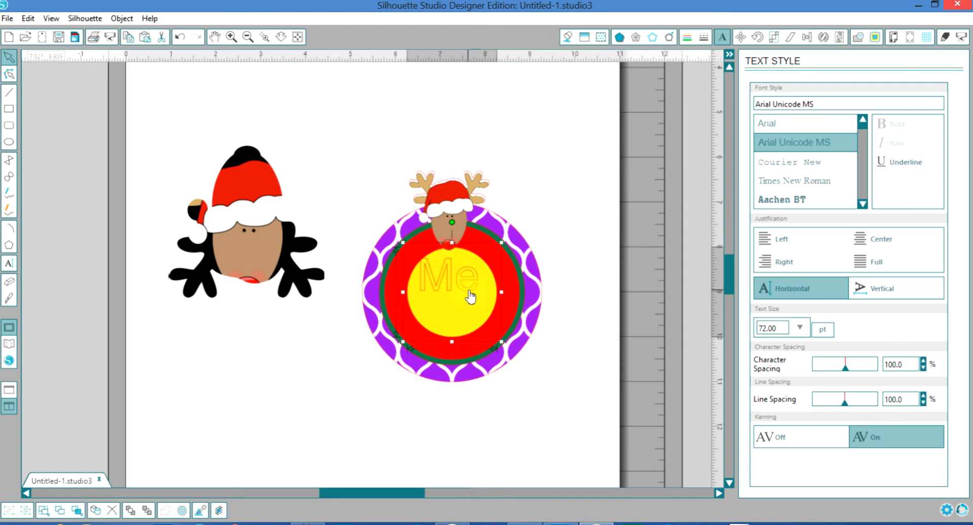
pyautogui.click(586, 281)
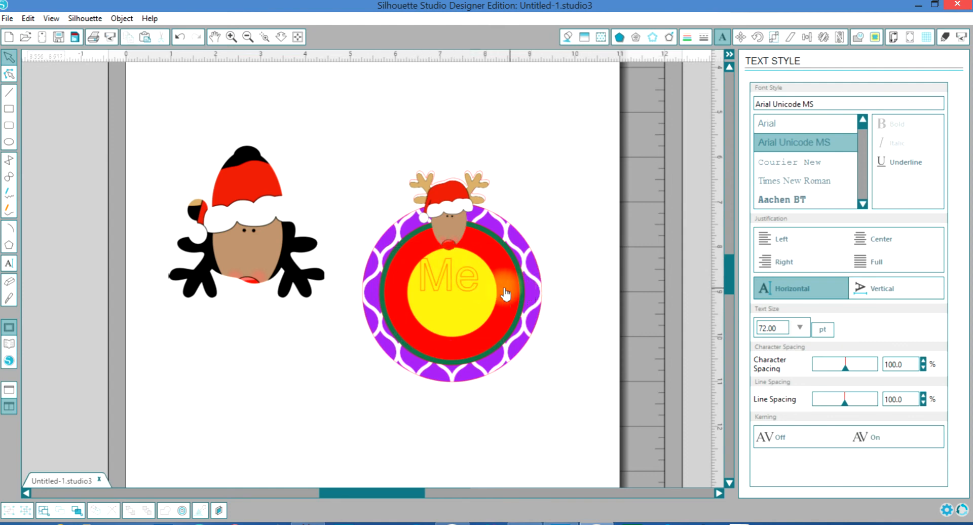
# Move the text "Me" slightly down and center it on the yellow circle
pyautogui.click(478, 293)
pyautogui.moveTo(478, 293); pyautogui.dragTo(478, 305)
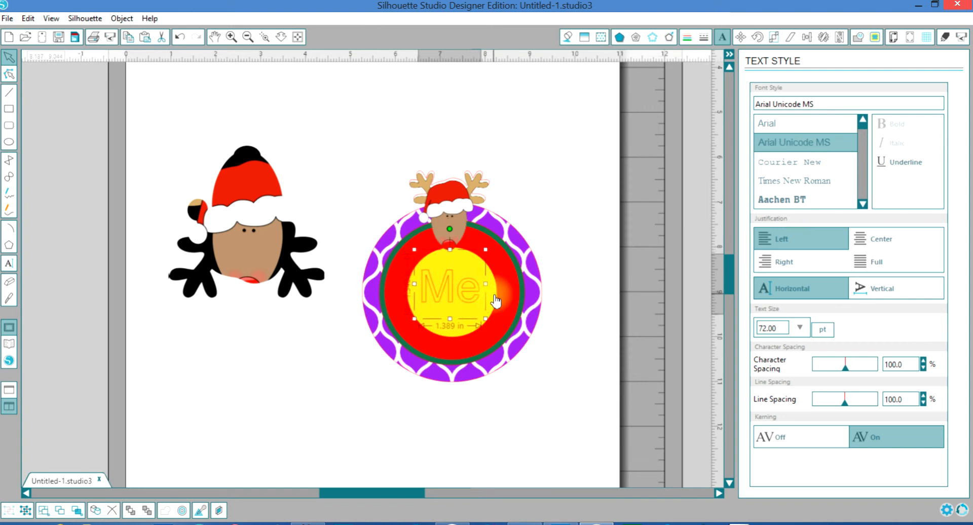
pyautogui.click(496, 301)
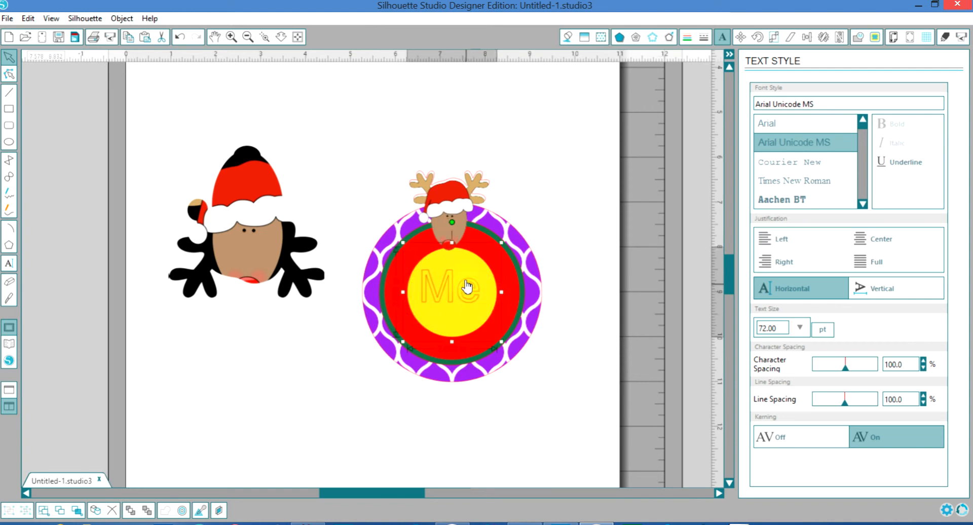
pyautogui.click(808, 39)
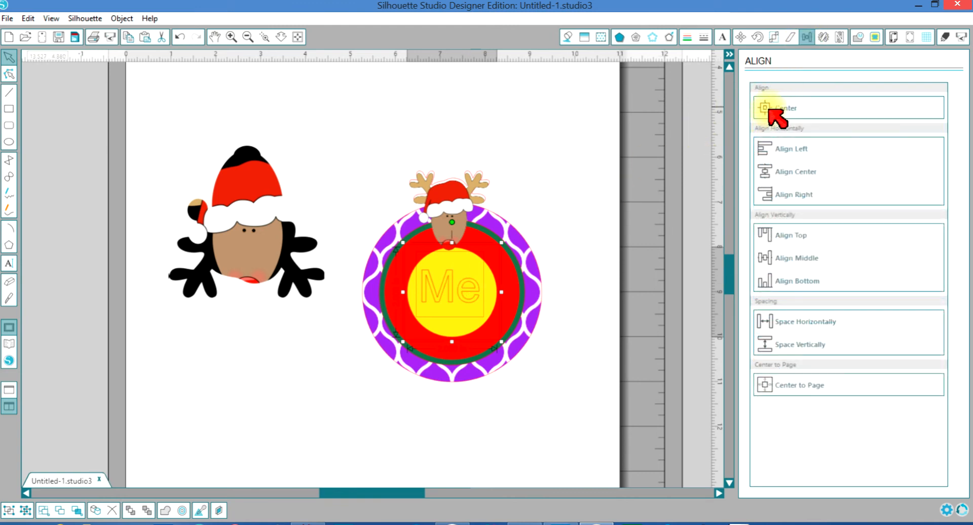
pyautogui.click(769, 108)
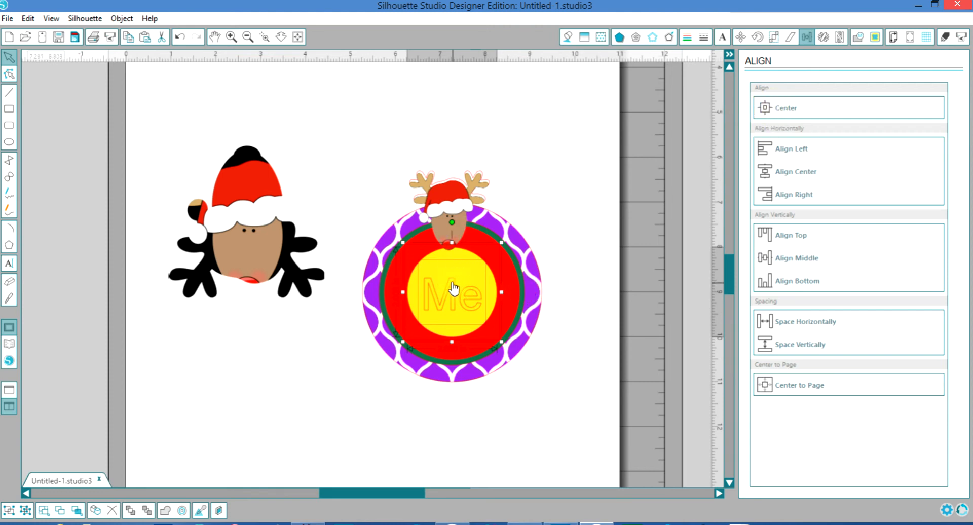
# Display the cut settings for the design with nothing selected
pyautogui.click(944, 36)
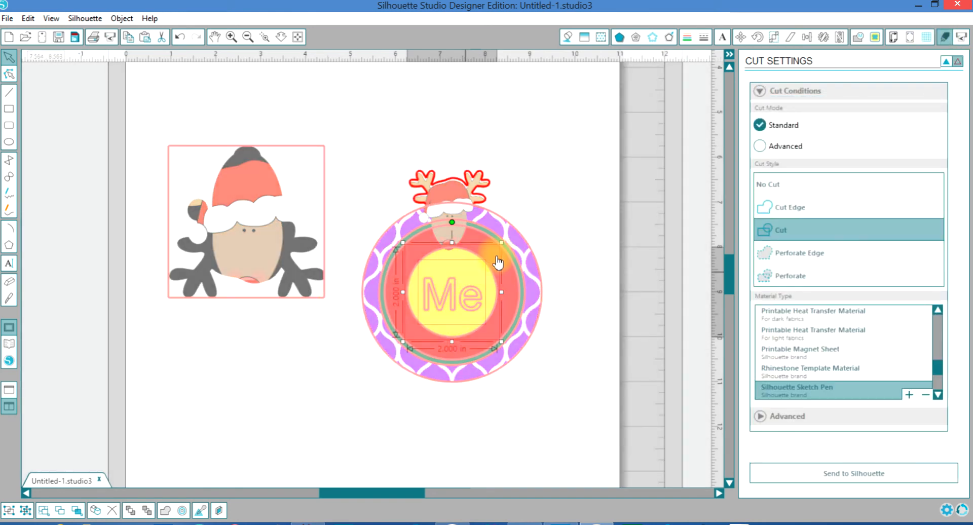
pyautogui.click(569, 224)
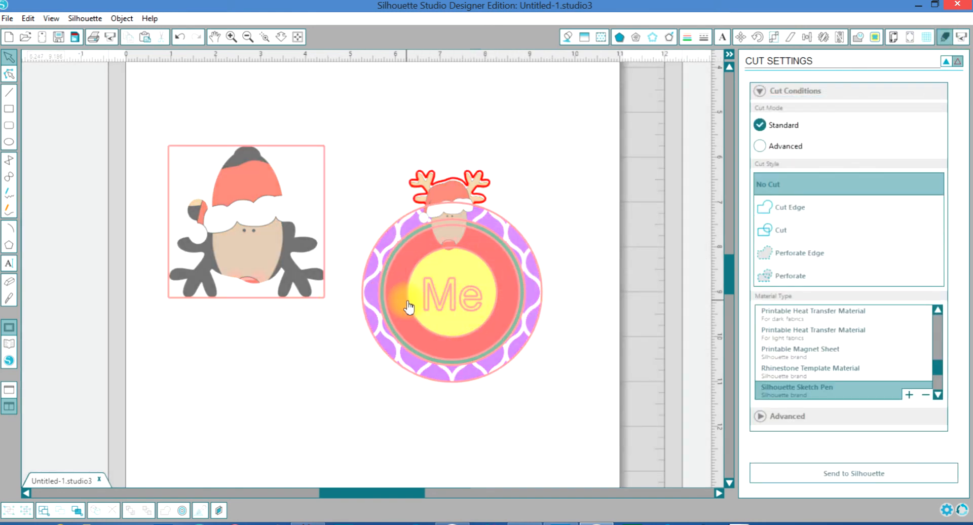
pyautogui.click(418, 233)
pyautogui.click(761, 184)
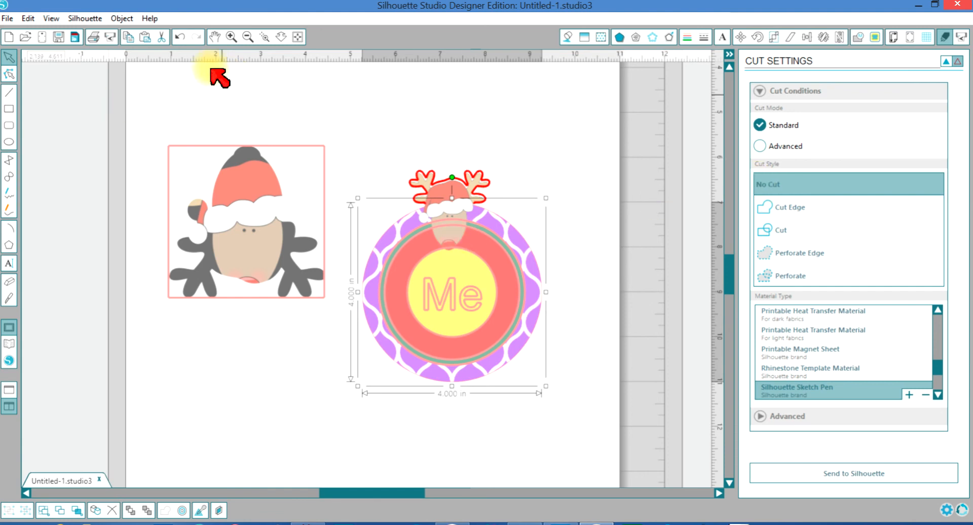
pyautogui.click(180, 37)
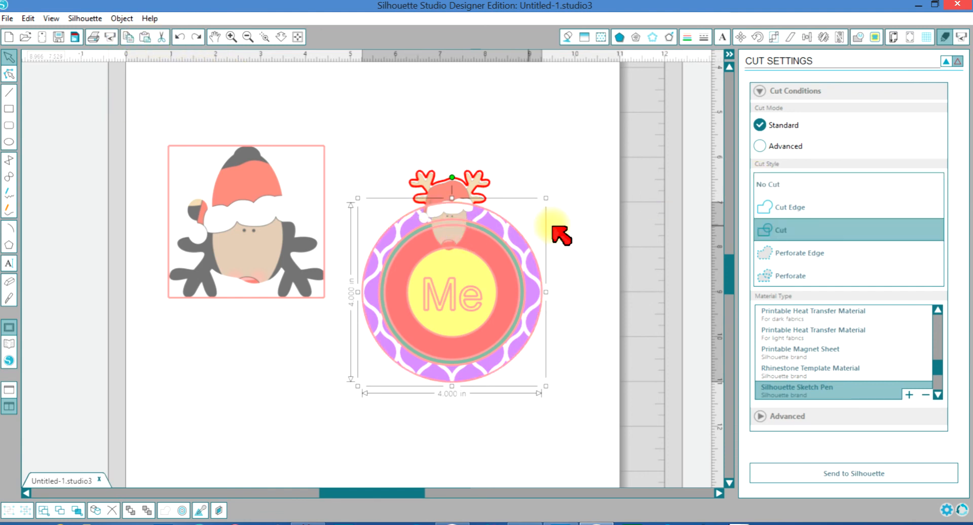
pyautogui.click(581, 224)
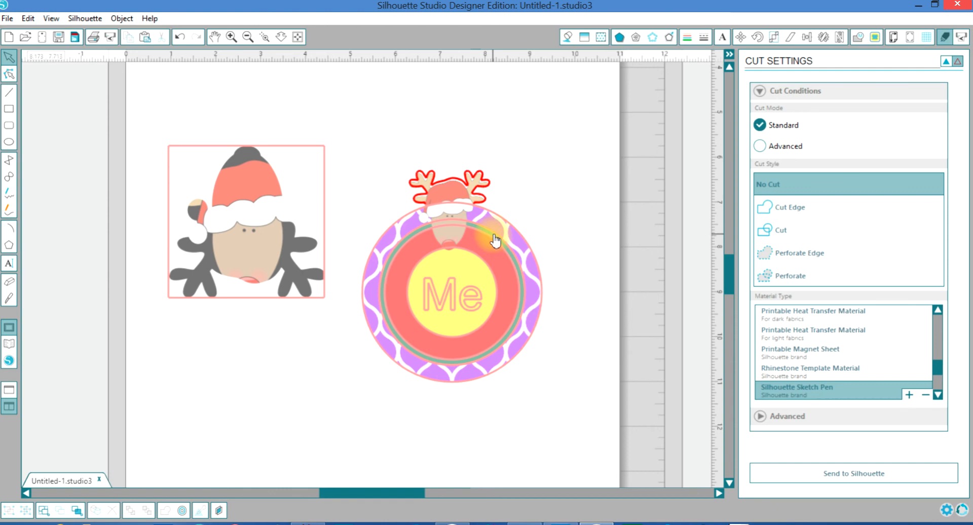
# Set the cut style of the green, red and yellow inner circles to No Cut
pyautogui.click(496, 242)
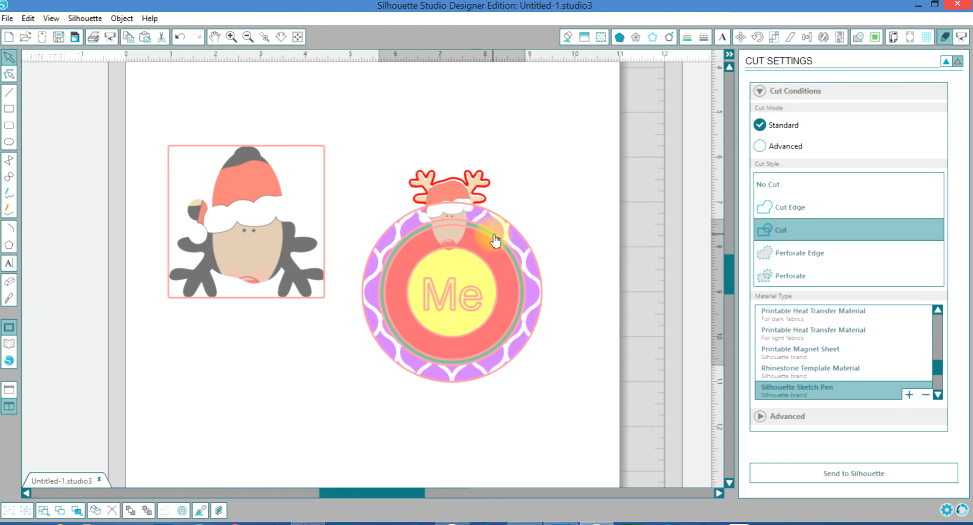
pyautogui.click(767, 186)
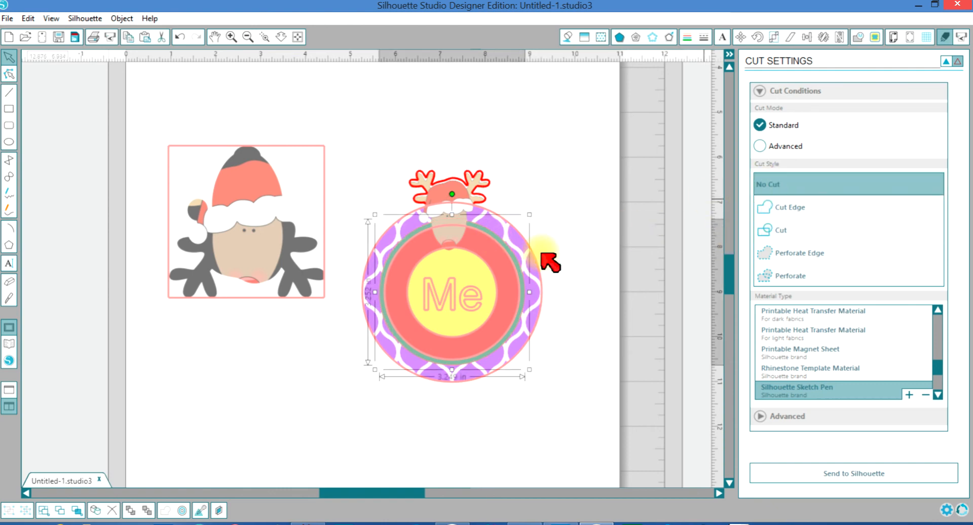
pyautogui.click(506, 258)
pyautogui.click(761, 186)
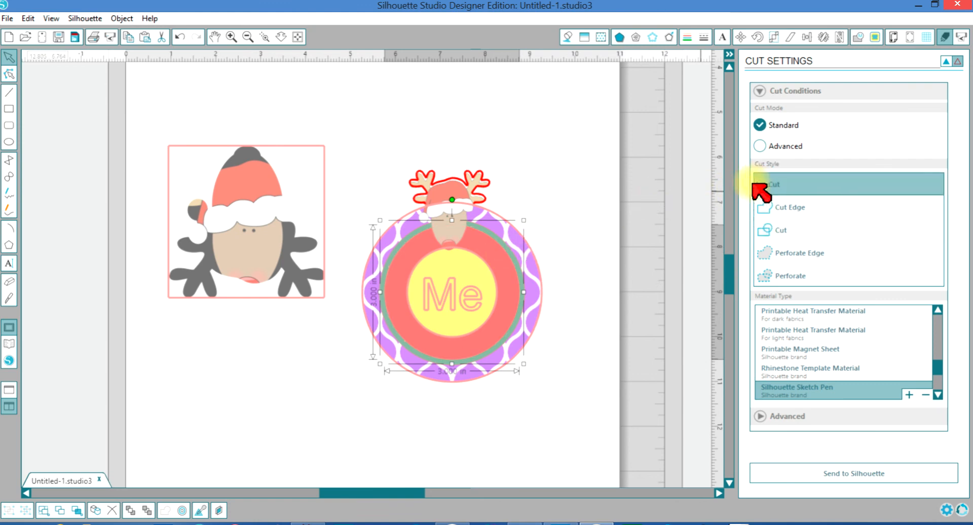
pyautogui.click(489, 271)
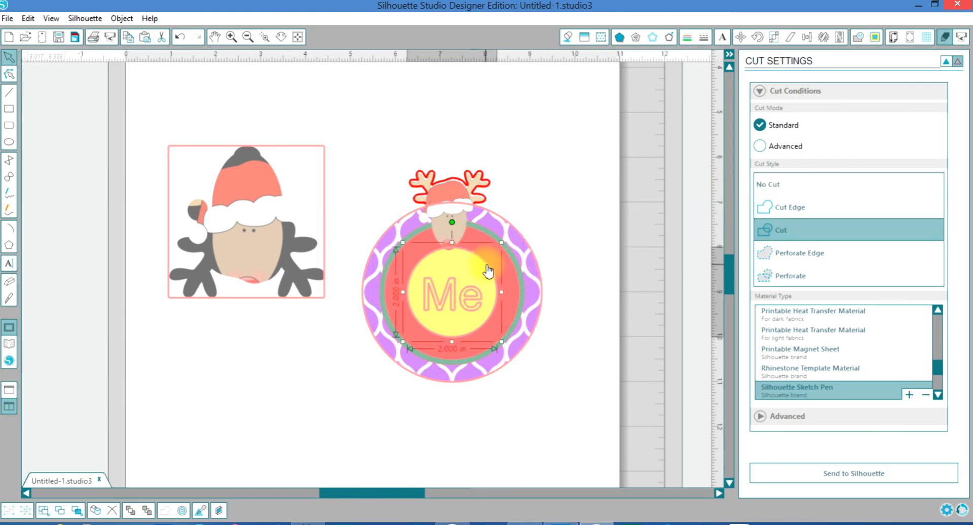
pyautogui.click(765, 184)
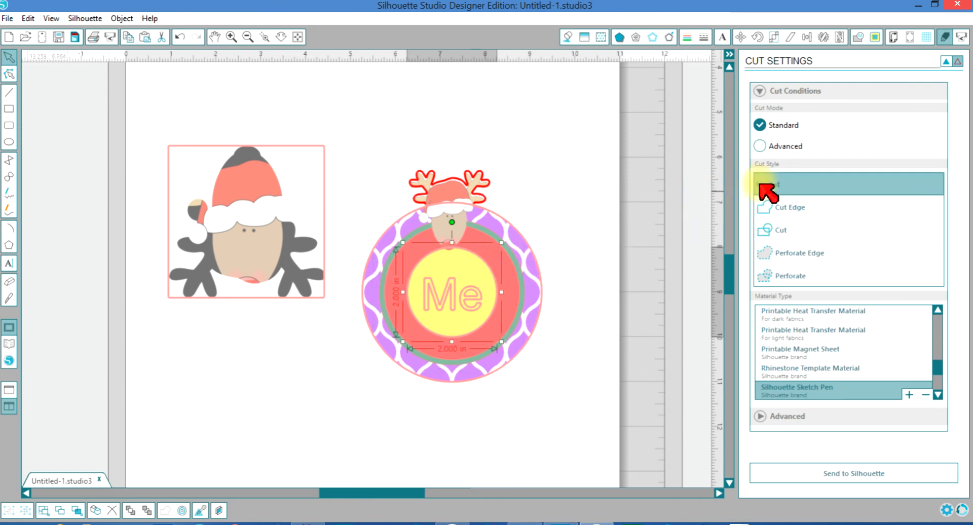
# Set the cut style of the "Me" text to No Cut
pyautogui.click(477, 293)
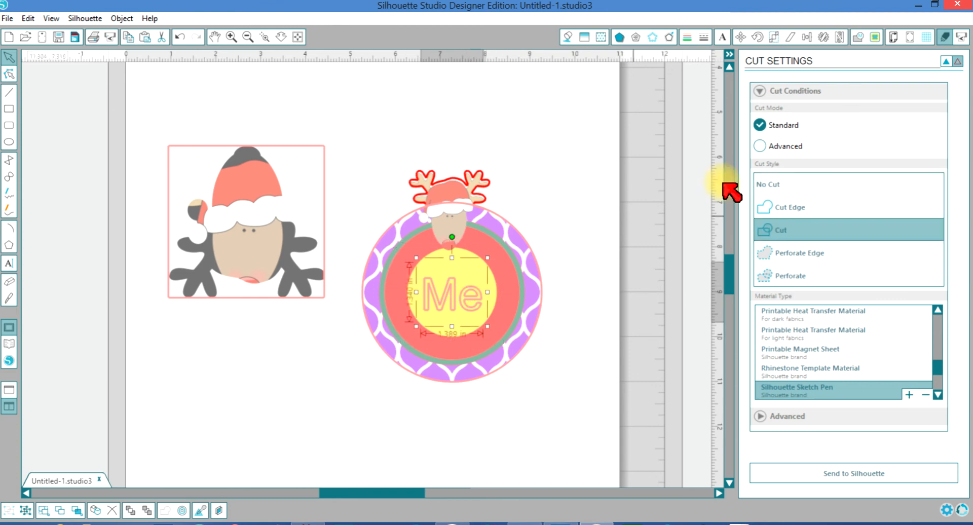
pyautogui.click(765, 185)
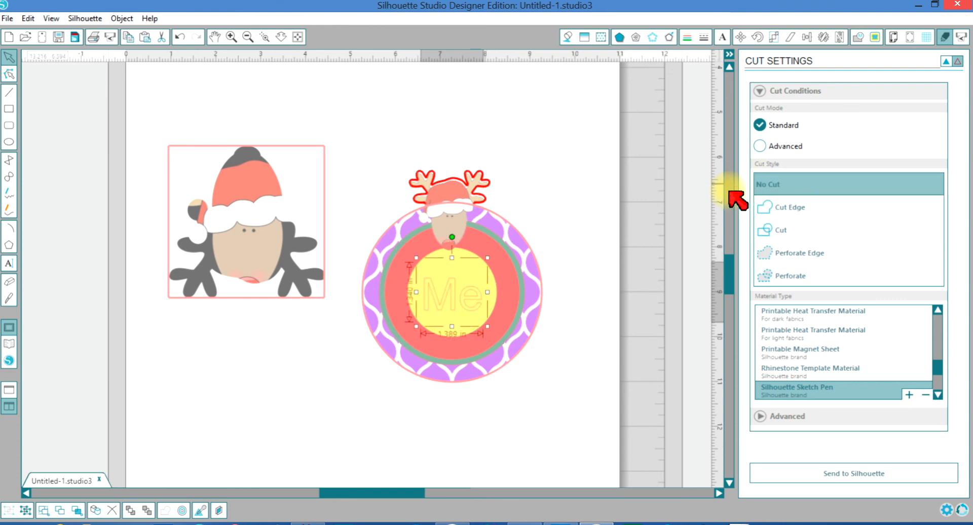
# Group the reindeer with the large purple patterned circle
pyautogui.click(471, 175)
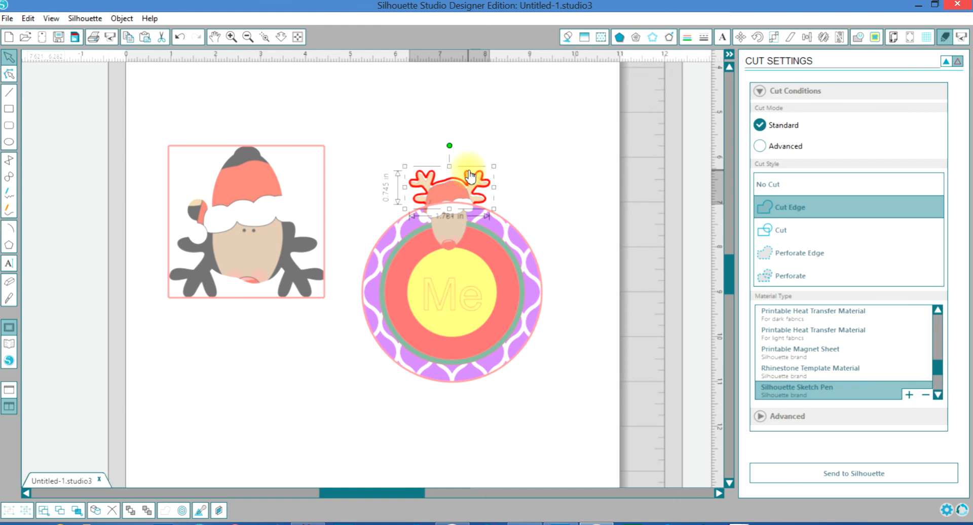
pyautogui.keyDown('shift'); pyautogui.click(515, 230); pyautogui.keyUp('shift')
pyautogui.rightClick(515, 228)
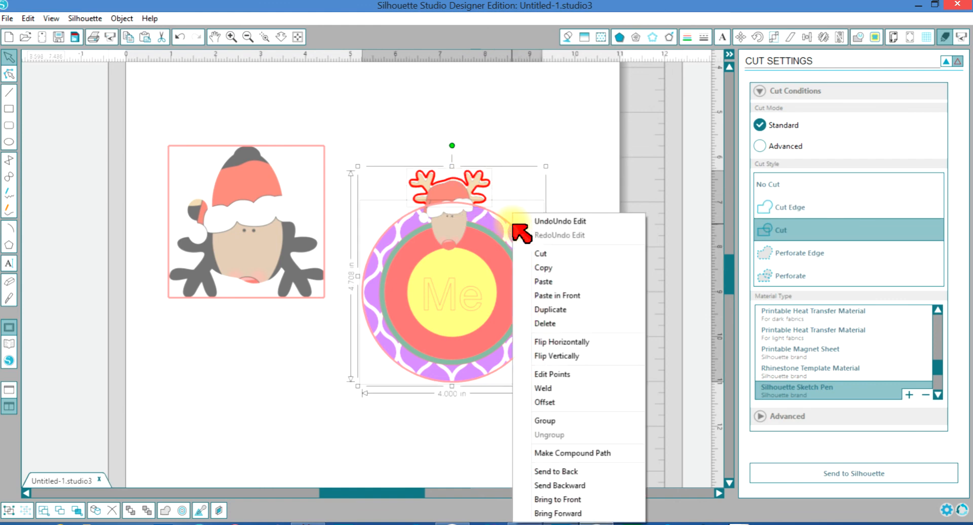
pyautogui.click(545, 421)
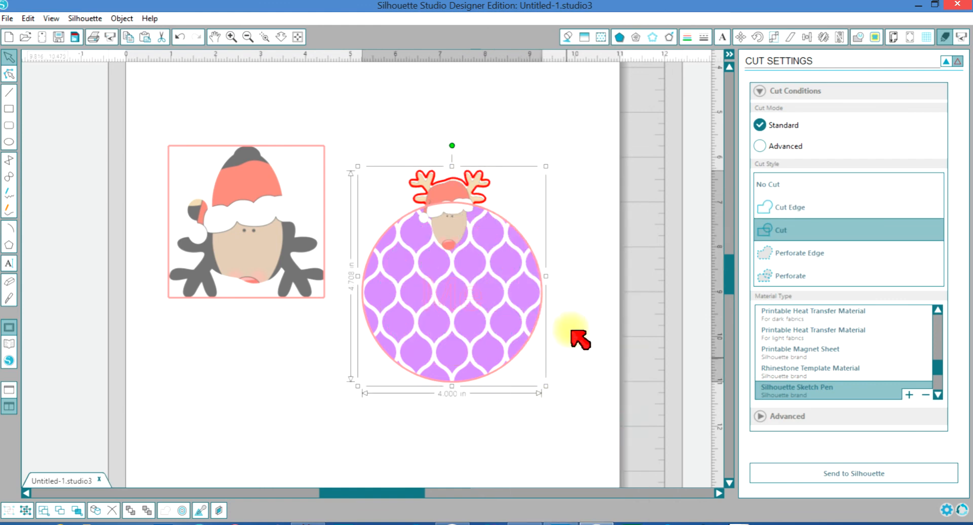
pyautogui.rightClick(483, 277)
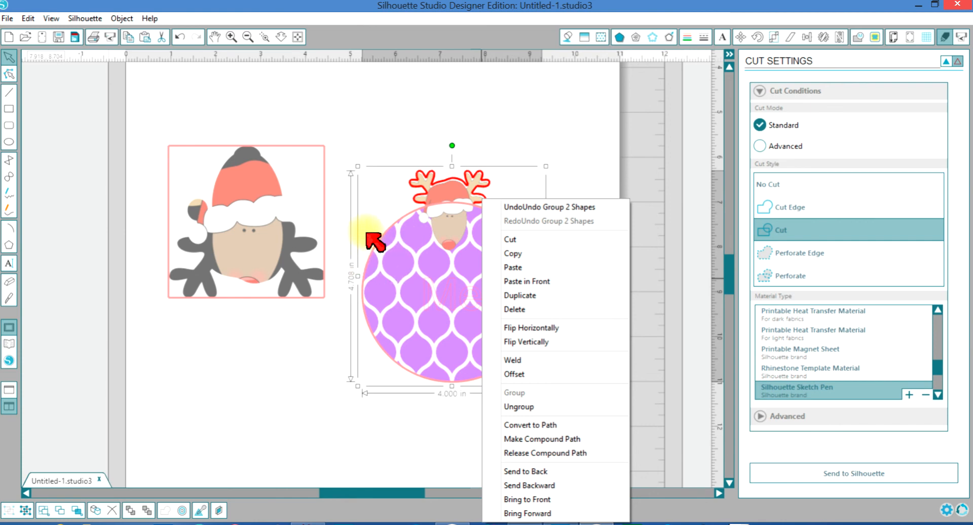
pyautogui.press('super')
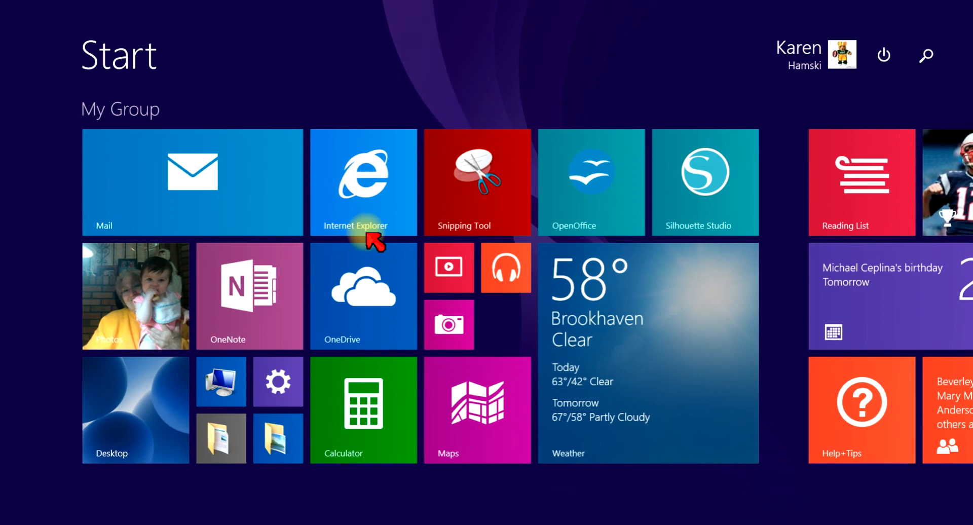